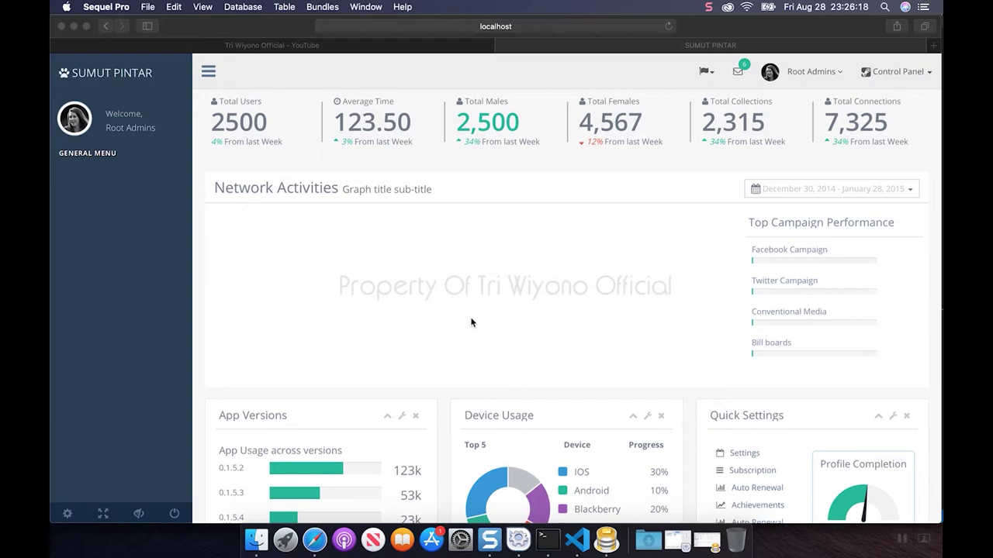
# Step: Look over the YouTube channel page, then return to the SUMUT PINTAR admin dashboard
pyautogui.click(328, 48)
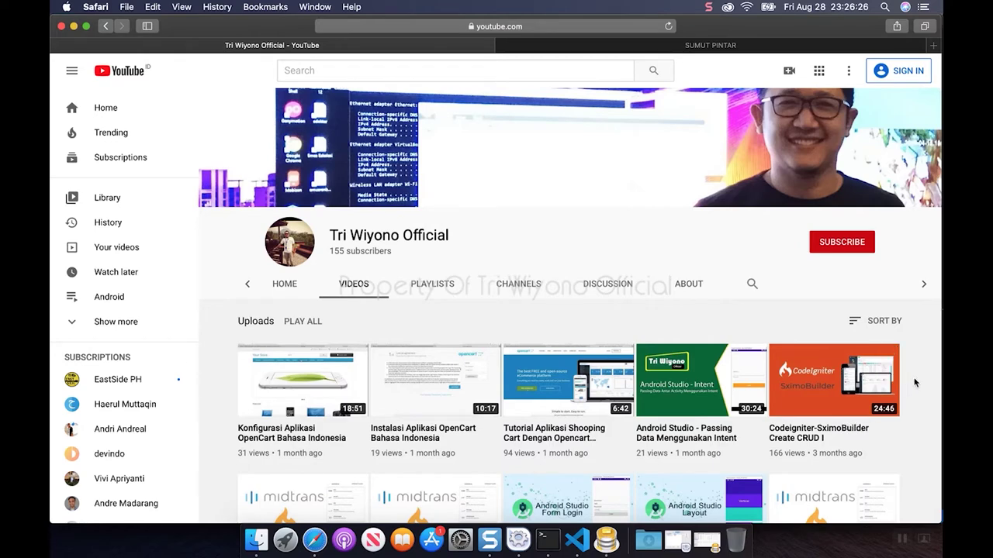
pyautogui.scroll(-2, 823, 456)
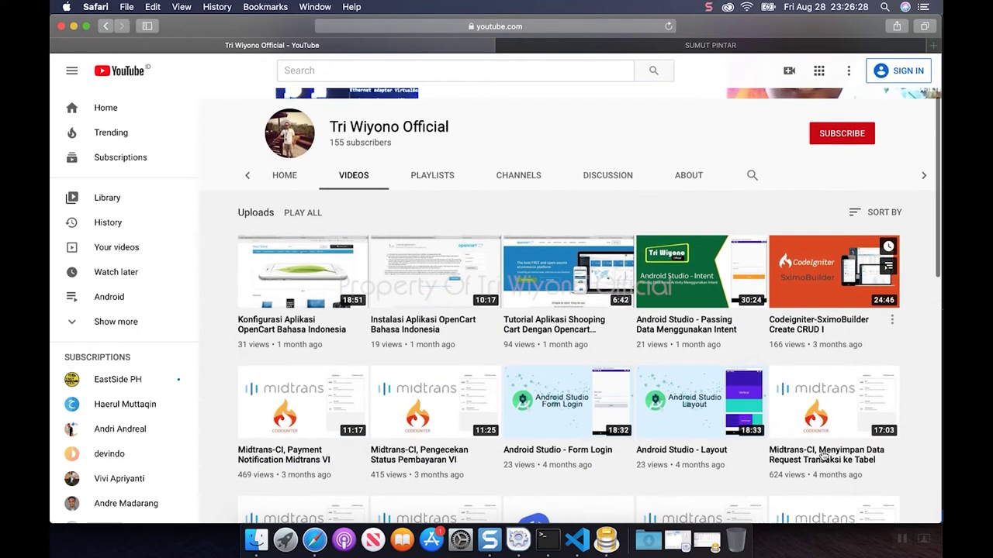
pyautogui.scroll(-1, 824, 456)
pyautogui.scroll(-2, 824, 456)
pyautogui.scroll(2, 824, 456)
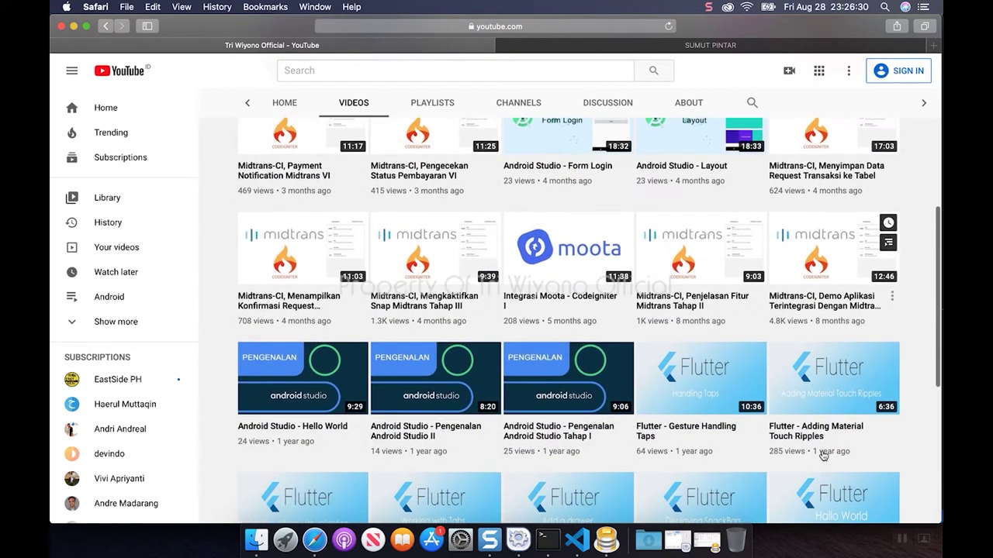
pyautogui.scroll(2, 824, 456)
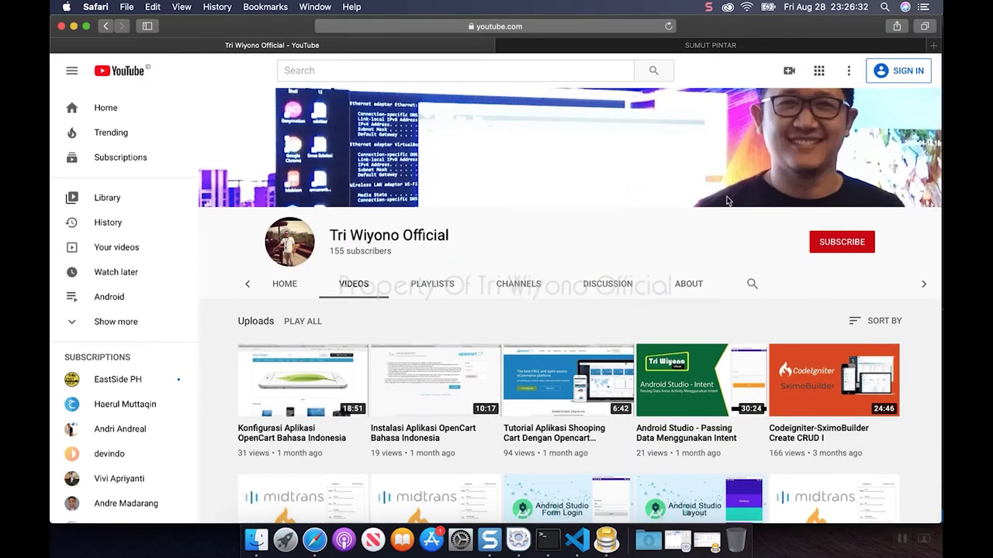
pyautogui.click(674, 48)
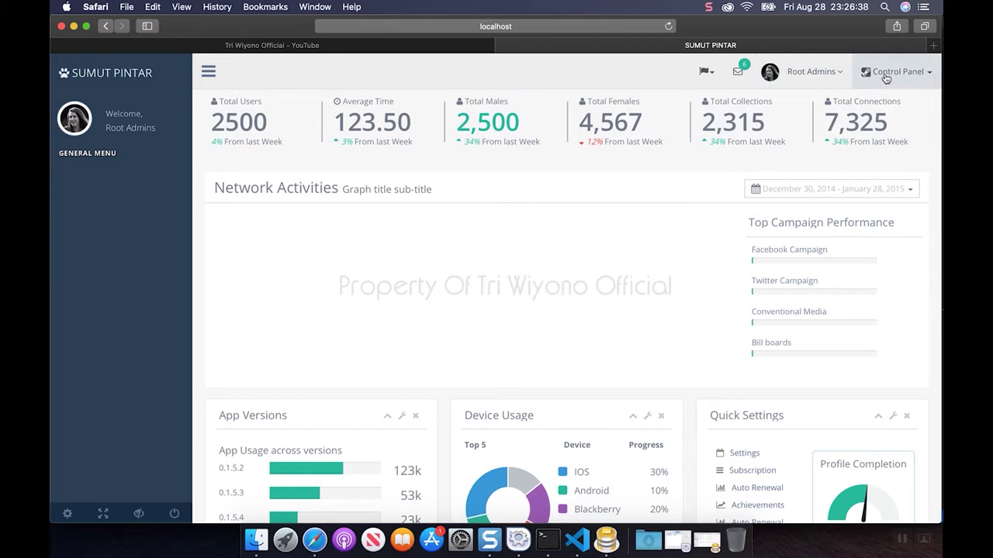
# Step: In Sequel Pro, add a handphone INT field of length 11 to the tb_users structure
pyautogui.click(618, 540)
pyautogui.click(140, 238)
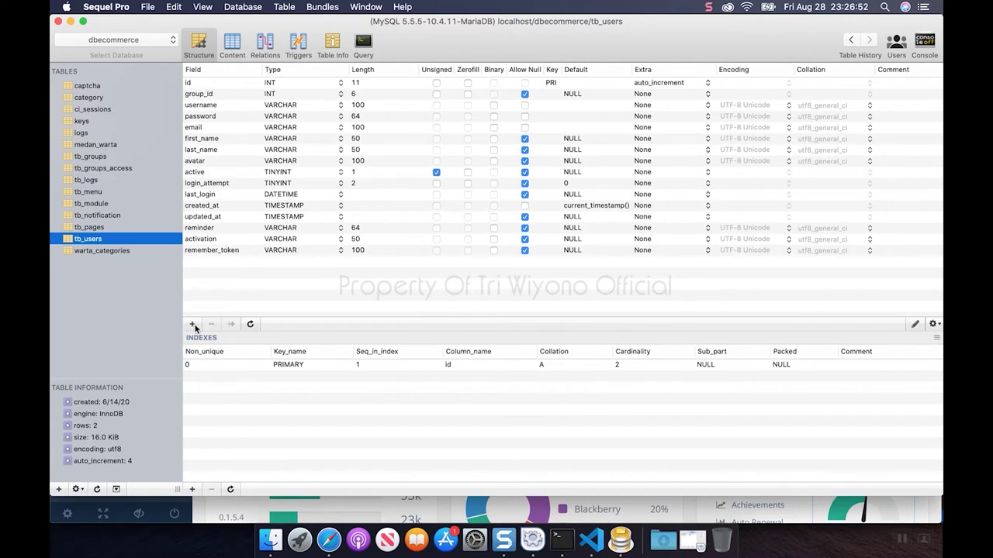
pyautogui.click(193, 324)
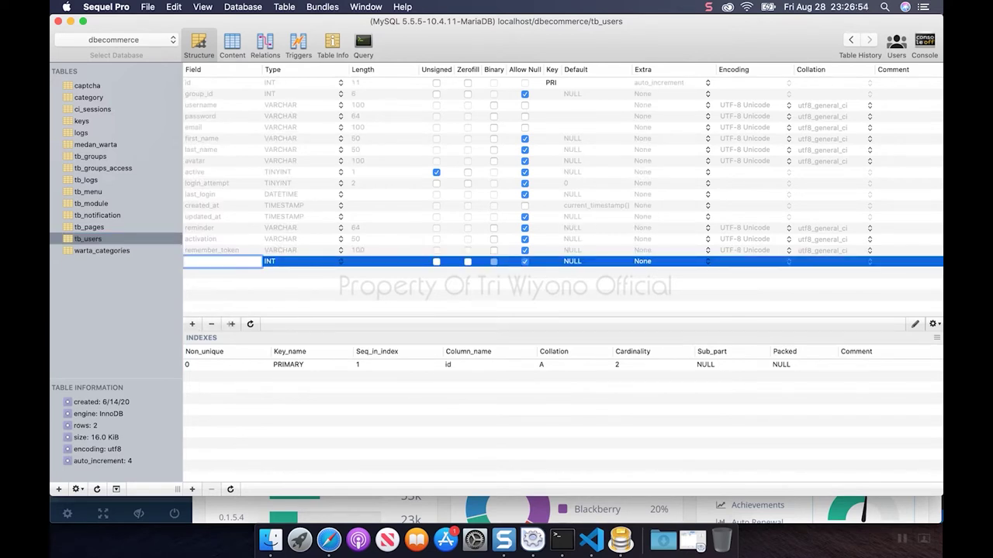
pyautogui.write('hand')
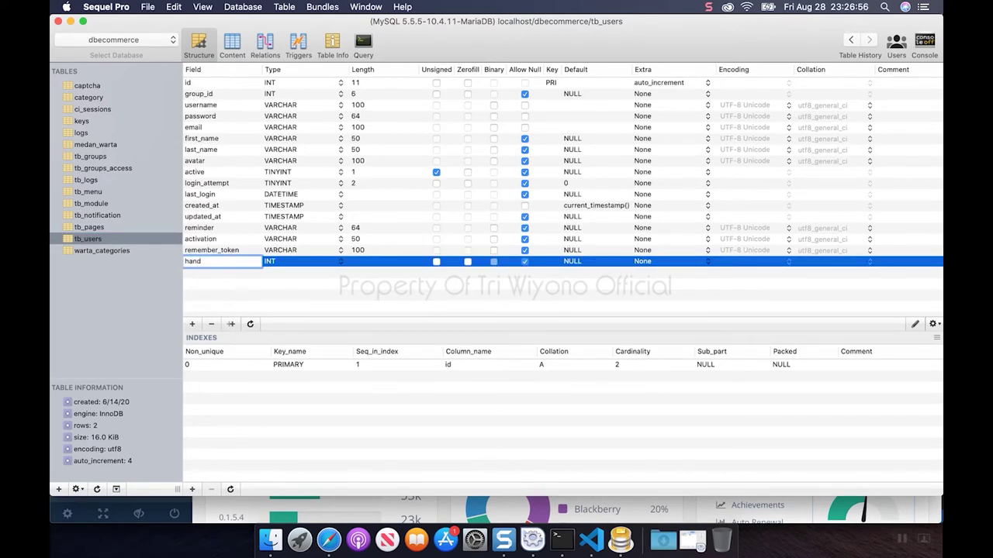
pyautogui.write('\\')
pyautogui.press('BackSpace')
pyautogui.press('BackSpace')
pyautogui.press('BackSpace')
pyautogui.write('ndphone')
pyautogui.click(258, 292)
# Step: Place handphone between last_name and avatar, then show the tb_users table info
pyautogui.click(242, 264)
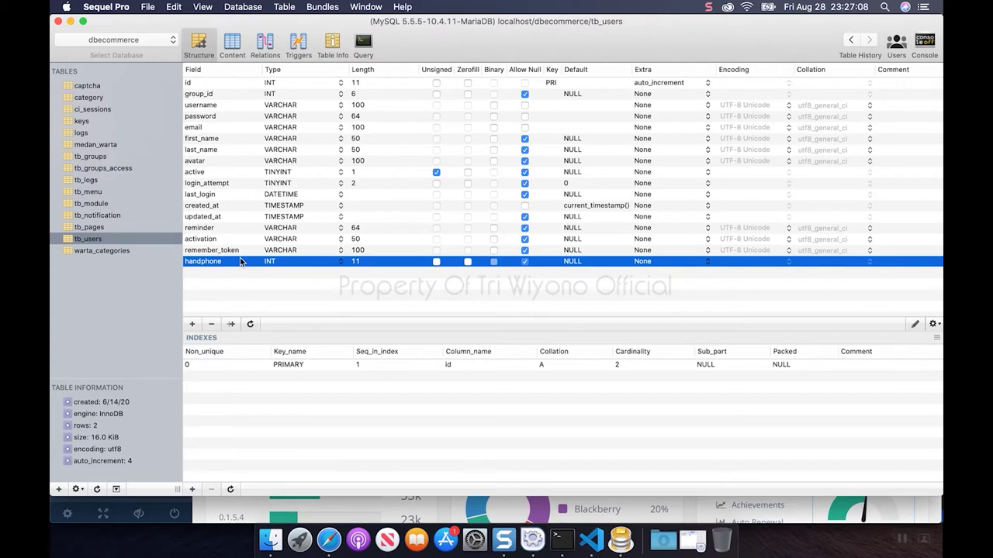
pyautogui.moveTo(242, 262); pyautogui.dragTo(240, 228)
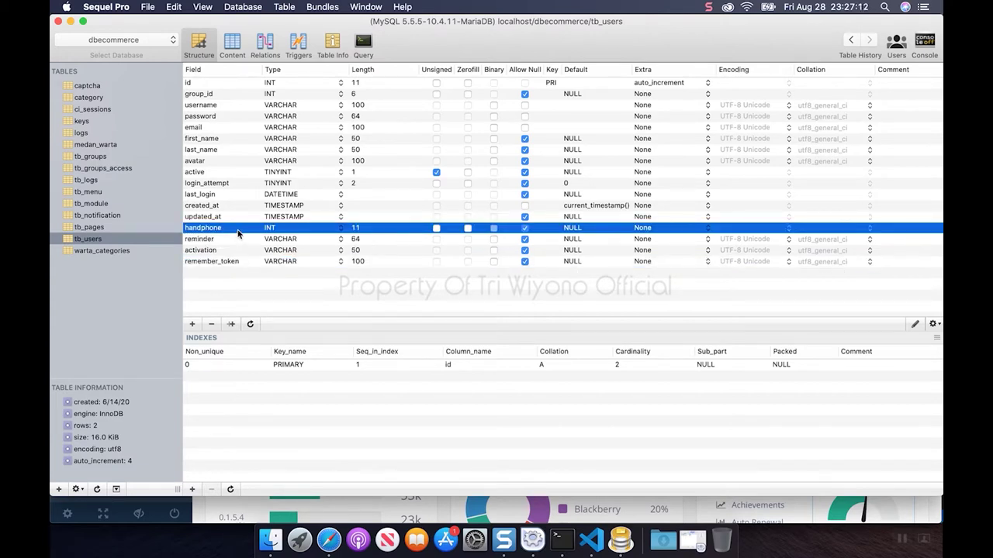
pyautogui.moveTo(237, 231); pyautogui.dragTo(229, 168)
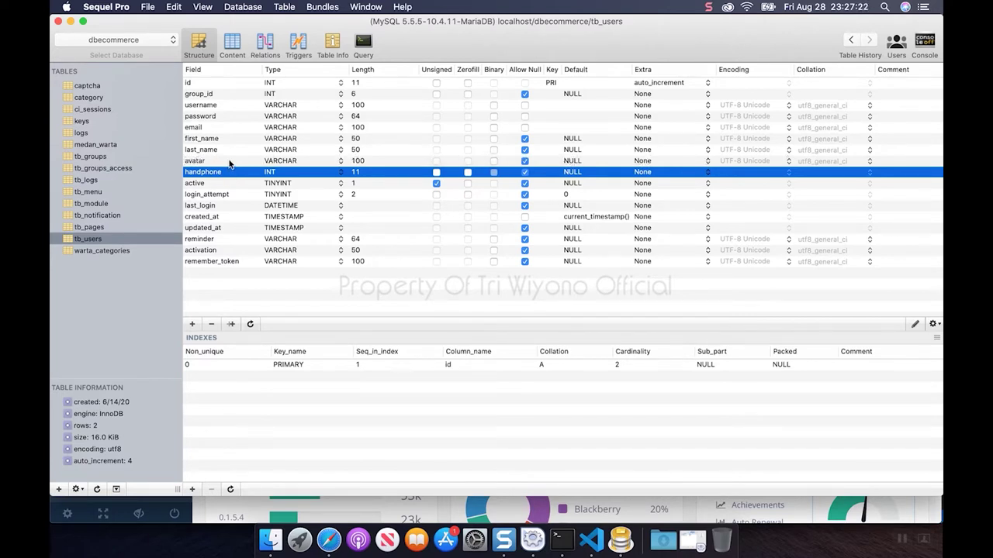
pyautogui.moveTo(229, 162); pyautogui.dragTo(228, 180)
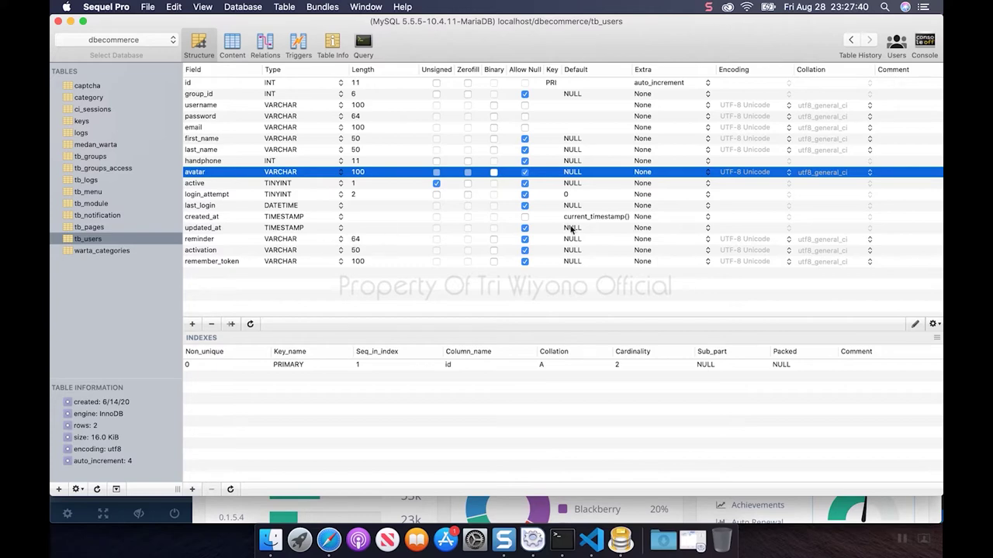
pyautogui.click(917, 325)
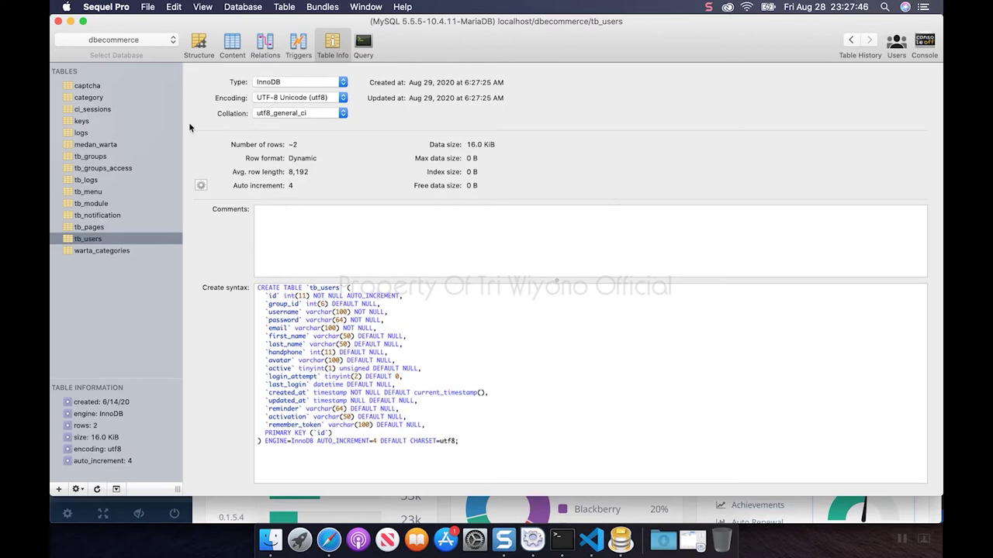
pyautogui.click(194, 52)
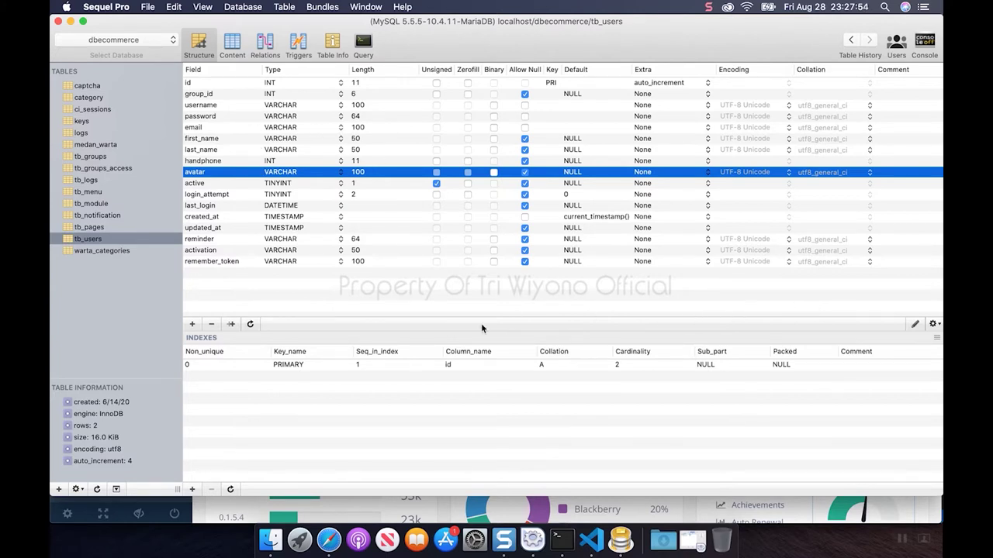
pyautogui.click(251, 325)
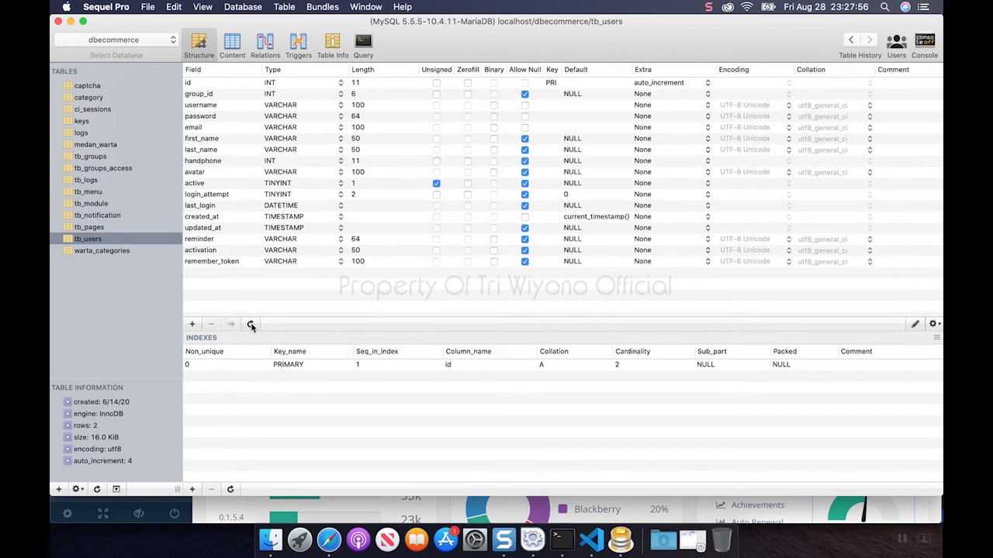
pyautogui.click(219, 161)
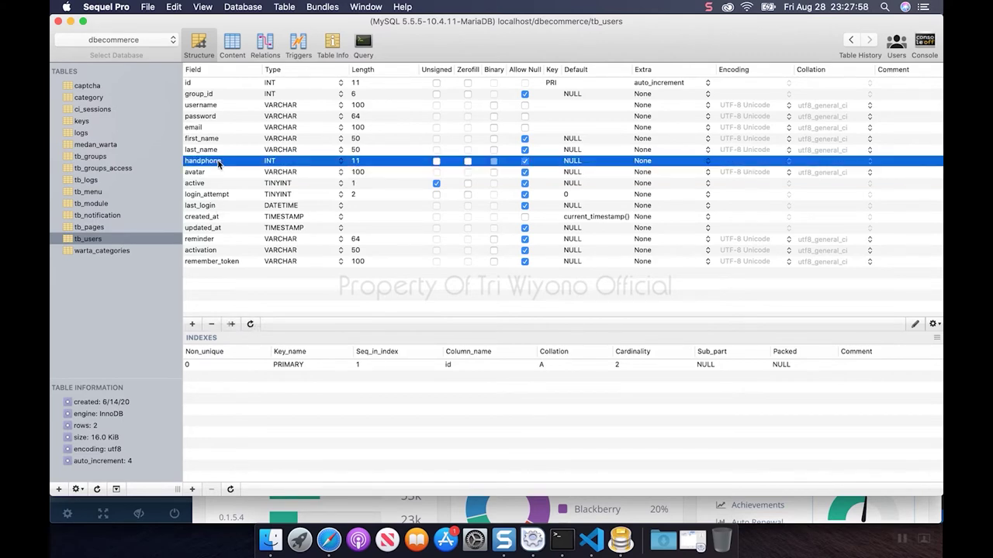
pyautogui.click(115, 253)
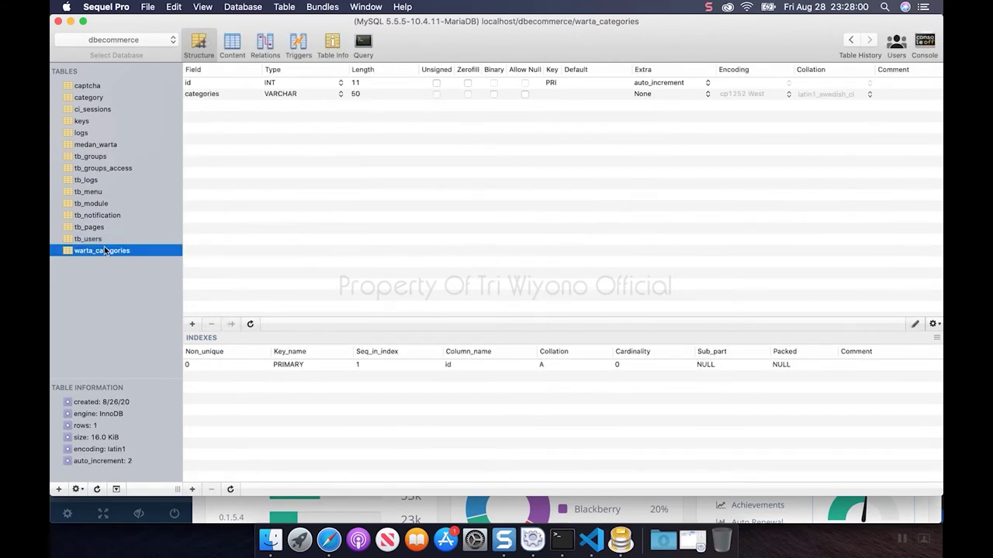
pyautogui.click(99, 240)
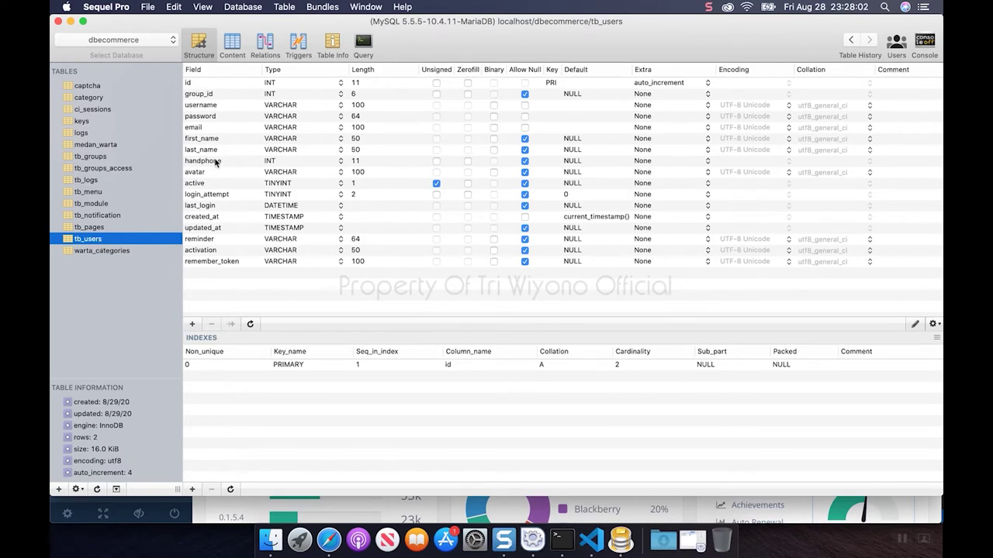
pyautogui.click(217, 162)
# Step: Change the handphone field's type to VARCHAR with length 12
pyautogui.doubleClick(270, 161)
pyautogui.write('V')
pyautogui.press('BackSpace')
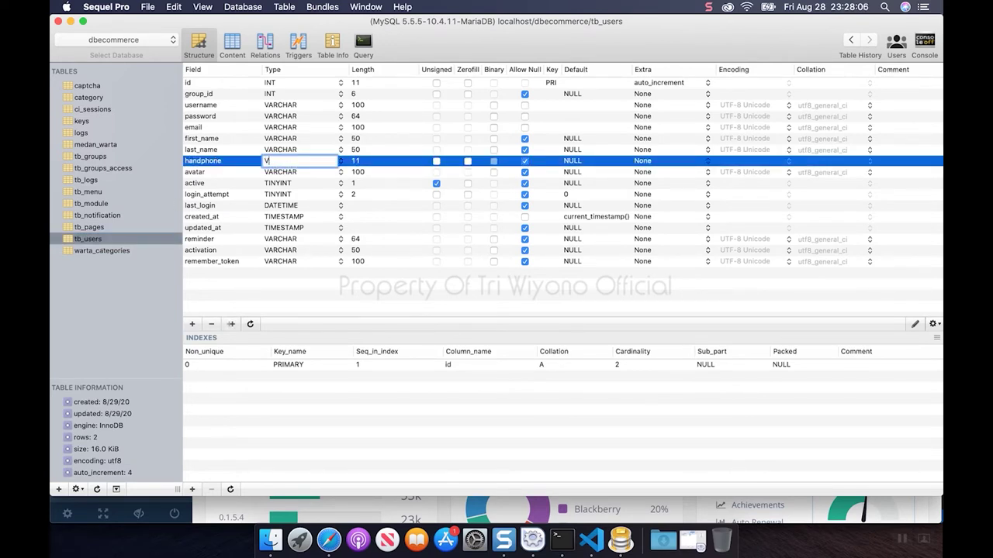
pyautogui.write('Cha')
pyautogui.press('BackSpace')
pyautogui.press('BackSpace')
pyautogui.press('BackSpace')
pyautogui.press('BackSpace')
pyautogui.write('ARC')
pyautogui.press('Tab')
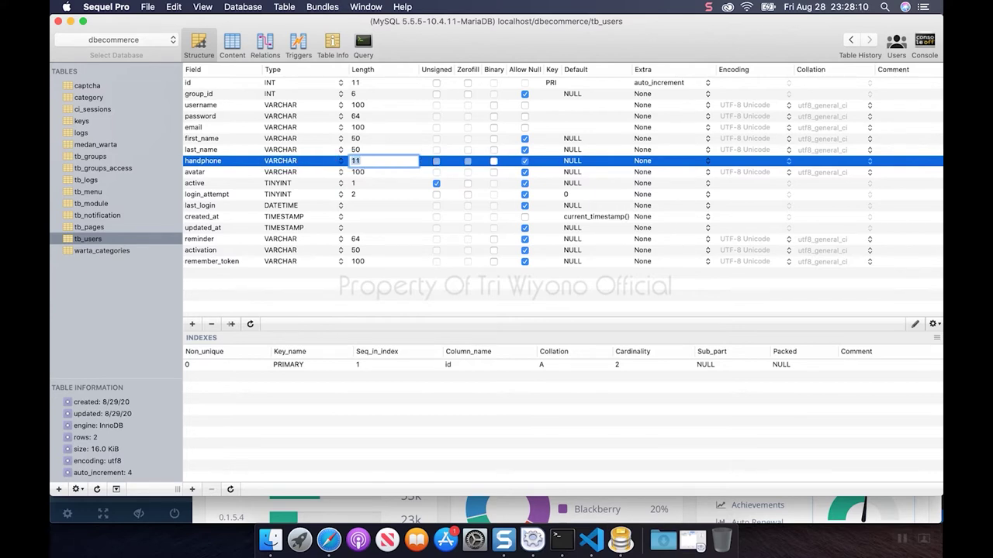
pyautogui.write('12')
pyautogui.click(447, 437)
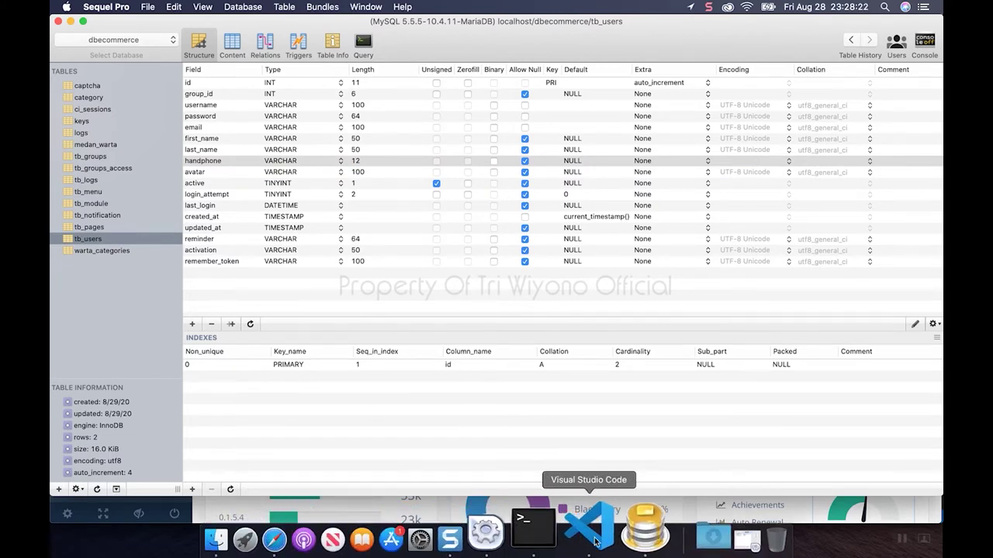
pyautogui.click(329, 541)
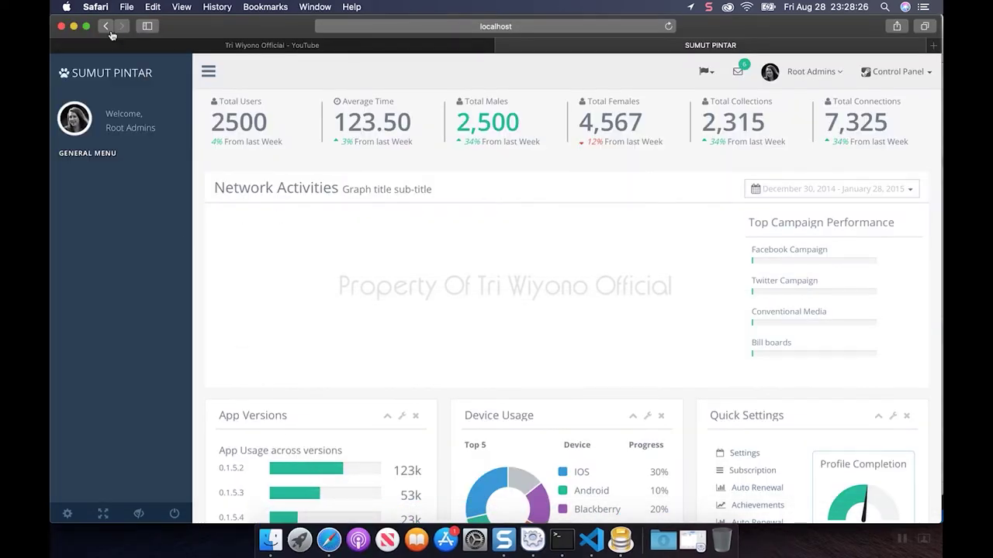
# Step: Check Control Panel > Users & Groups, then go to Control Panel > Code Builder
pyautogui.click(885, 73)
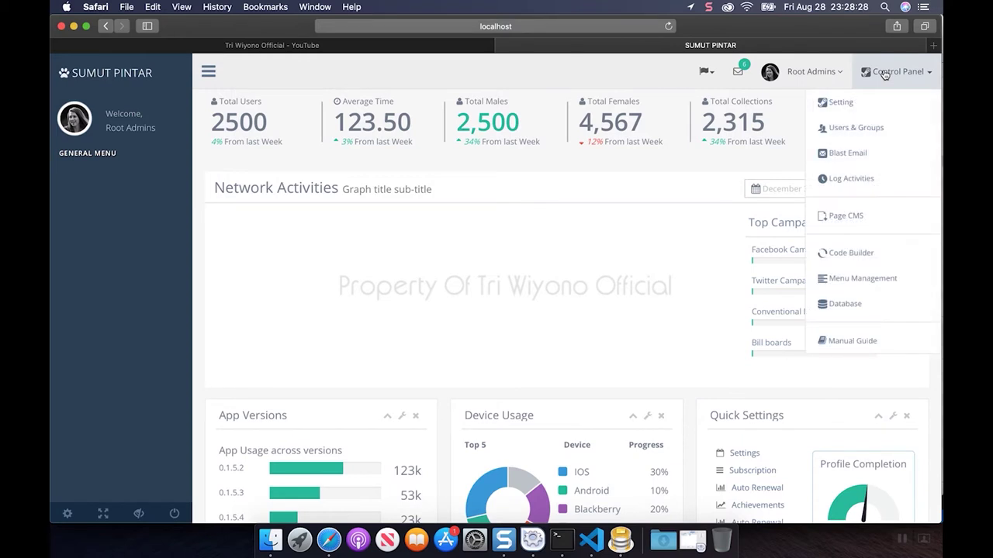
pyautogui.click(866, 129)
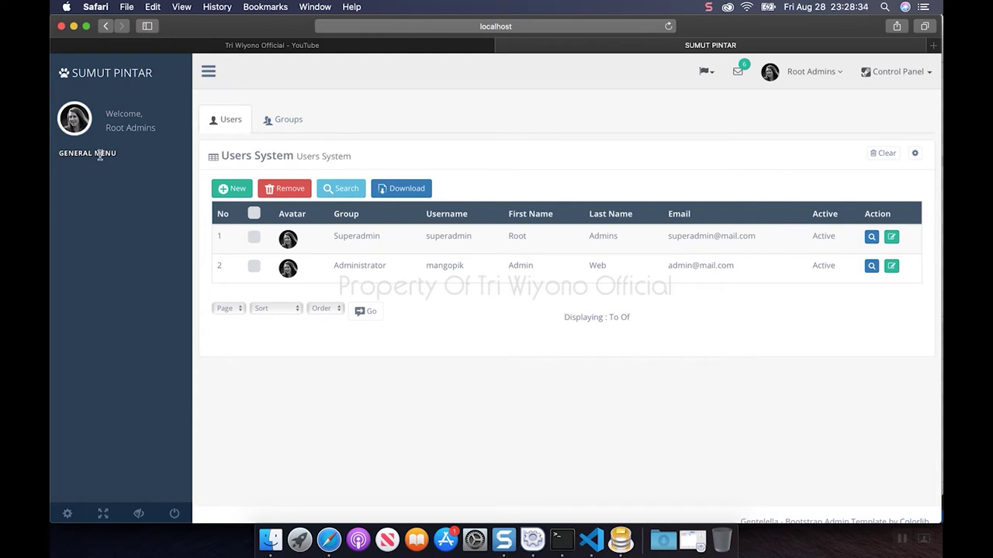
pyautogui.click(898, 72)
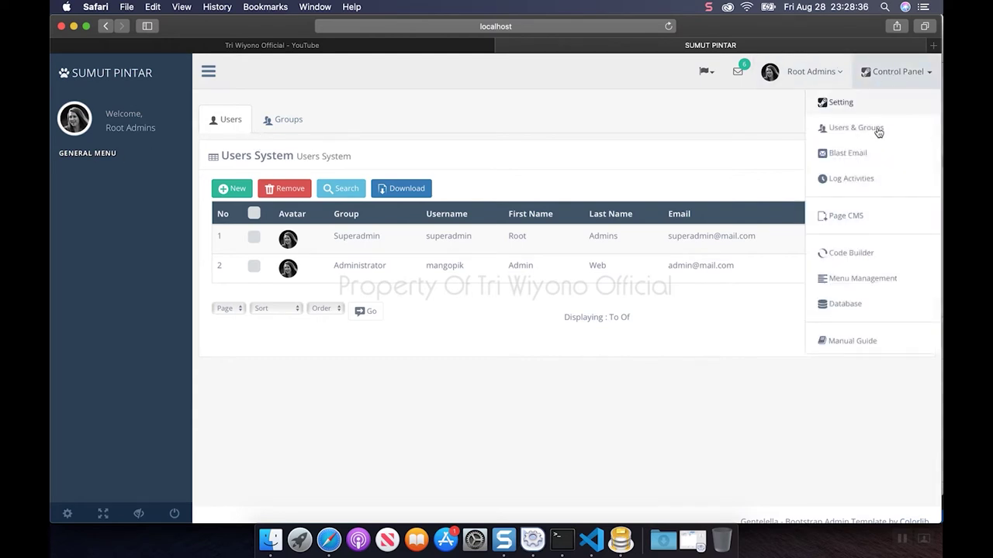
pyautogui.click(848, 253)
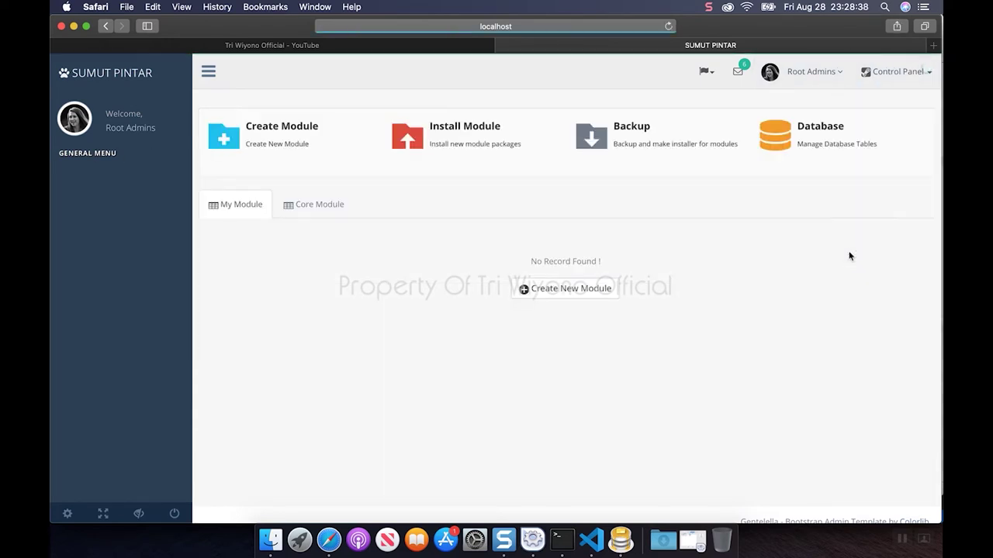
# Step: Create module 'User Management' with a note, class UserManagement and table tb_users
pyautogui.click(553, 291)
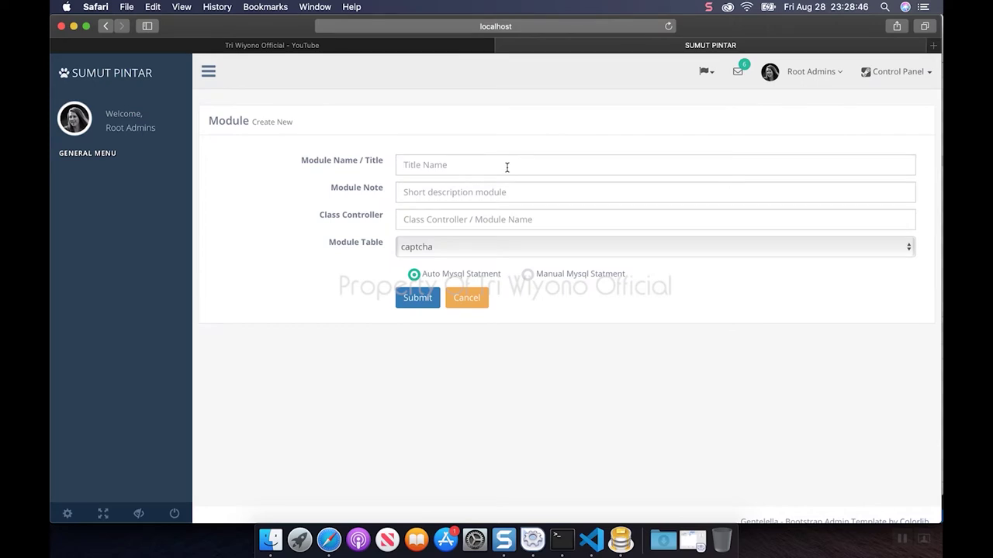
pyautogui.write('User Mana')
pyautogui.write('ge')
pyautogui.write('ment')
pyautogui.press('Tab')
pyautogui.write('User Manae')
pyautogui.press('BackSpace')
pyautogui.write('gemen')
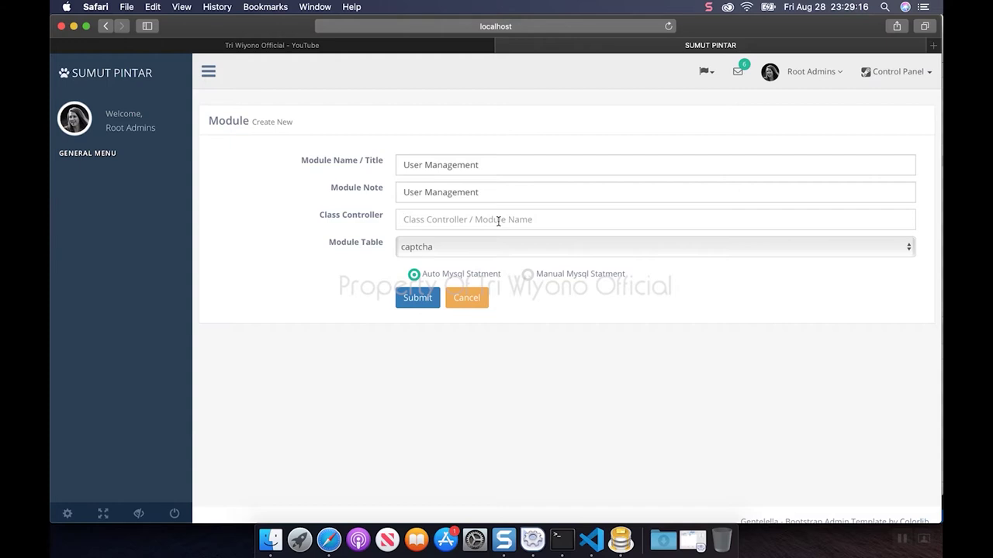
pyautogui.write('UserMana')
pyautogui.write('gement')
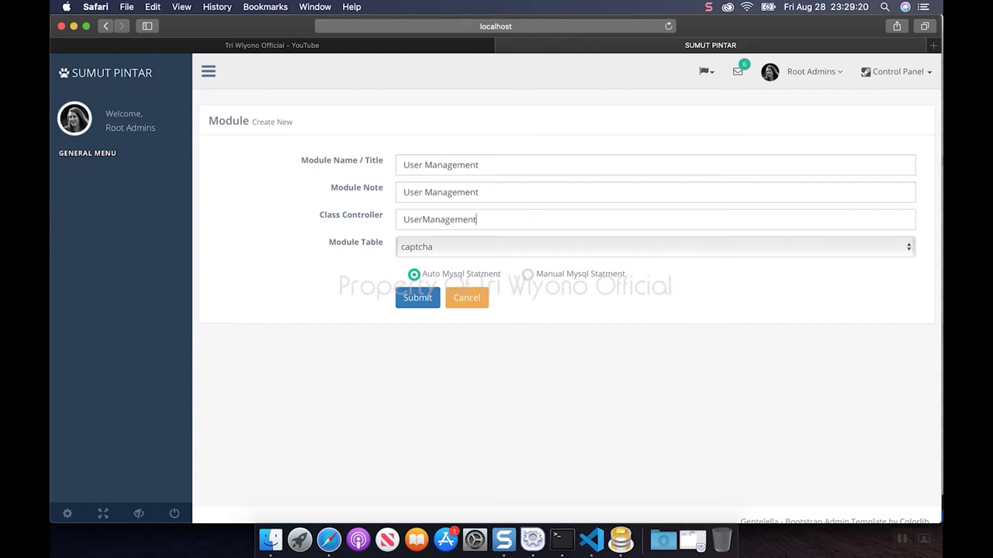
pyautogui.click(487, 246)
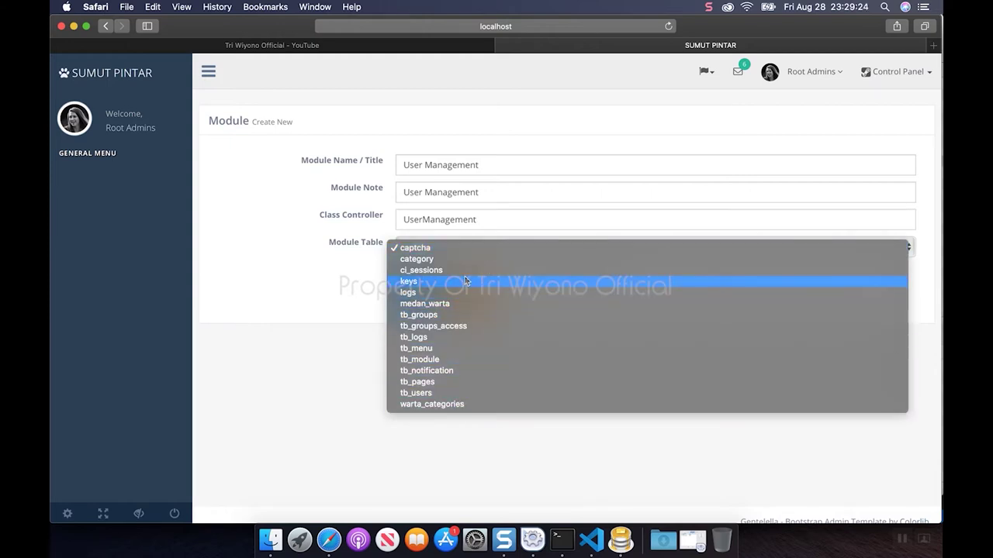
pyautogui.click(446, 393)
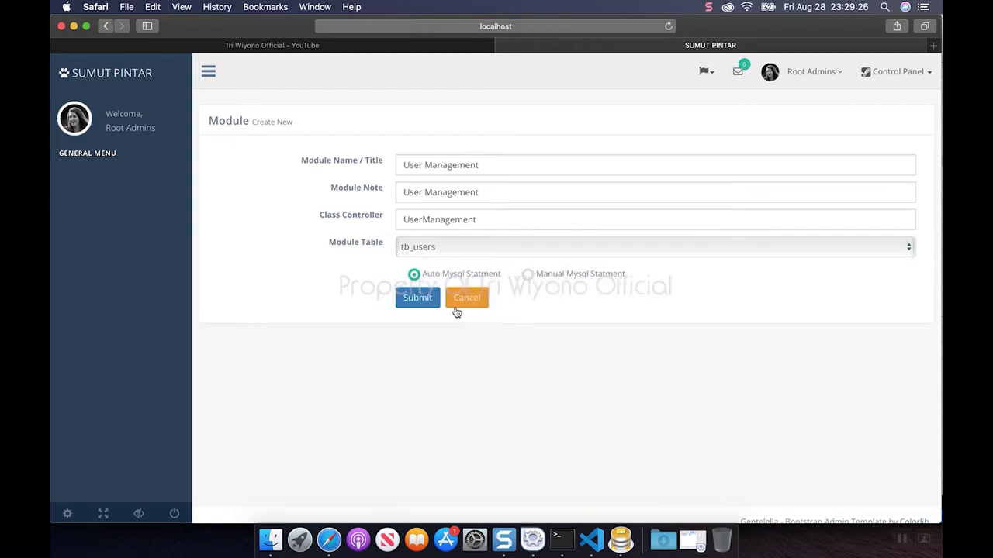
pyautogui.click(425, 301)
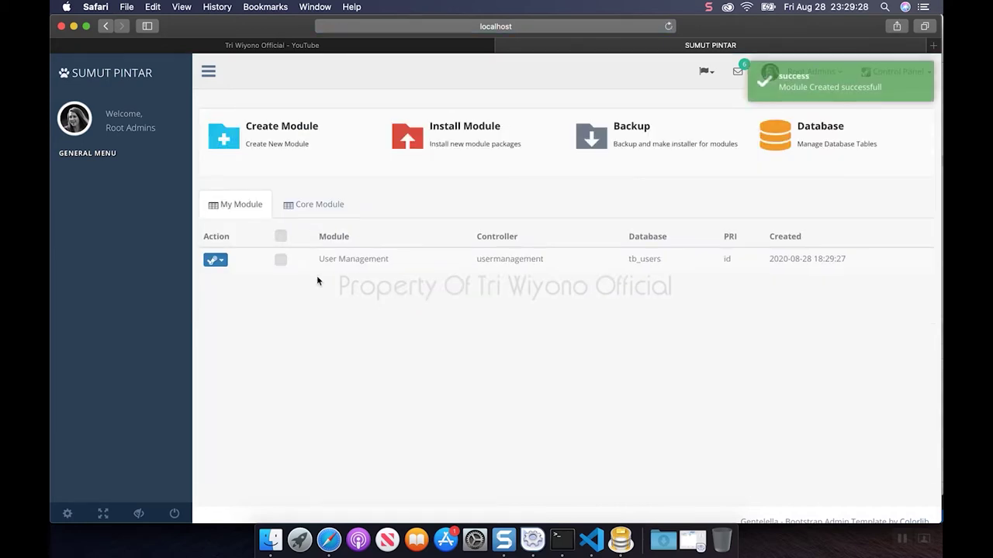
pyautogui.click(280, 259)
# Step: Edit the module's table grid and untick View and Sortable for id
pyautogui.click(216, 261)
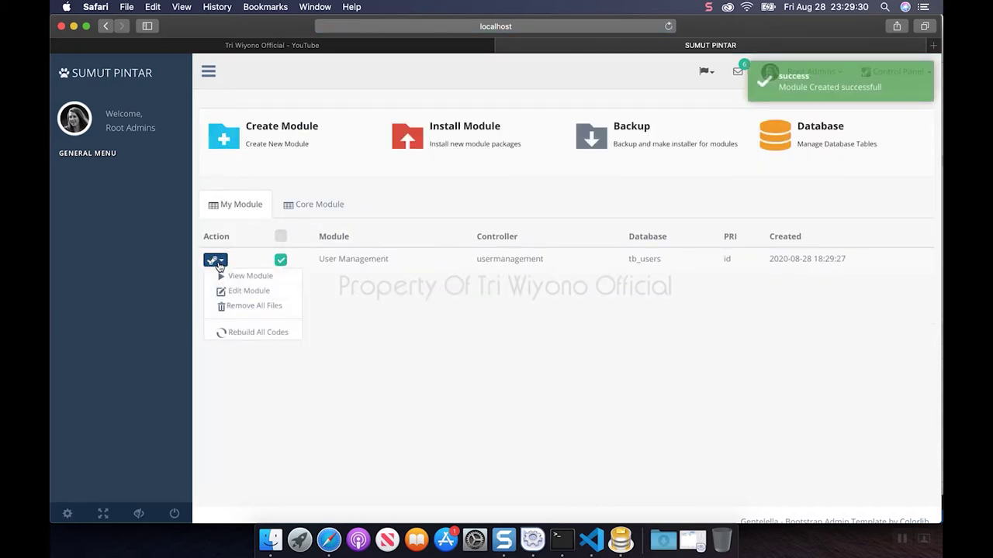
pyautogui.click(233, 289)
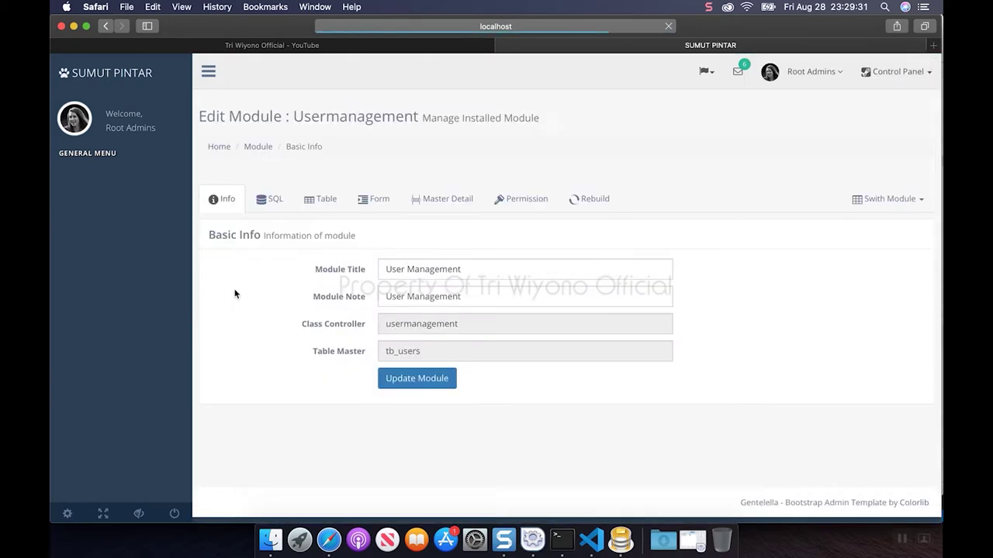
pyautogui.click(326, 201)
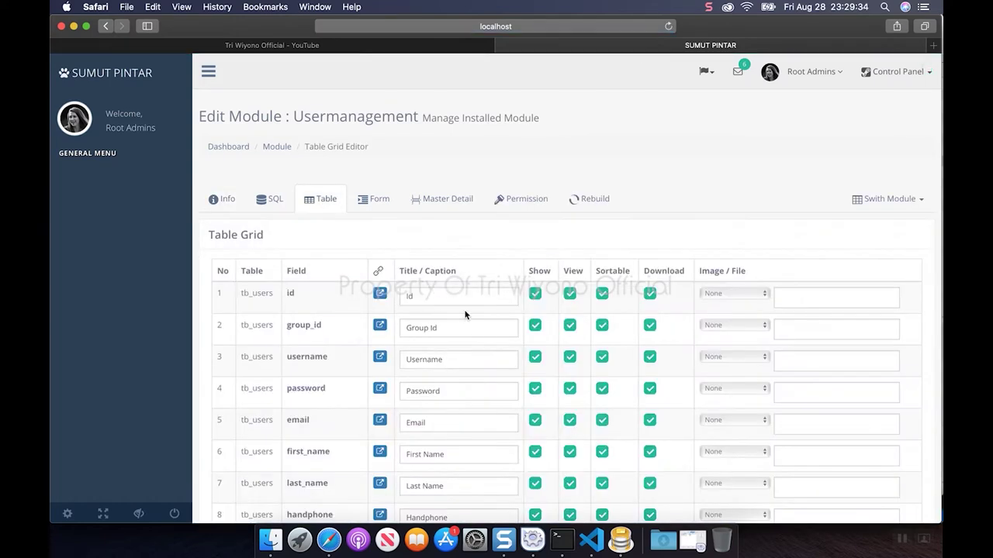
pyautogui.scroll(-3, 465, 314)
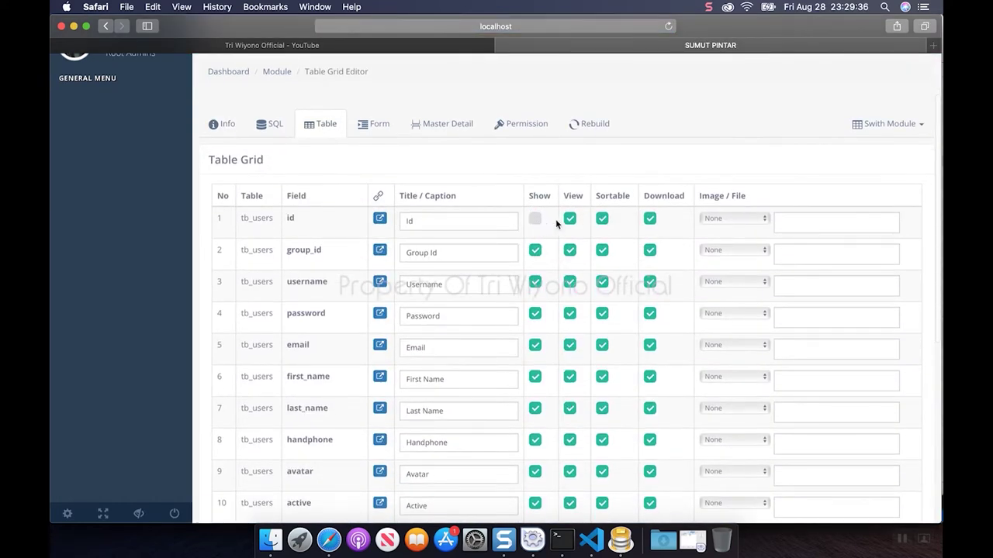
pyautogui.click(570, 219)
pyautogui.click(602, 219)
# Step: Untick Show, View, Sortable and Download for the password field
pyautogui.scroll(-2, 530, 279)
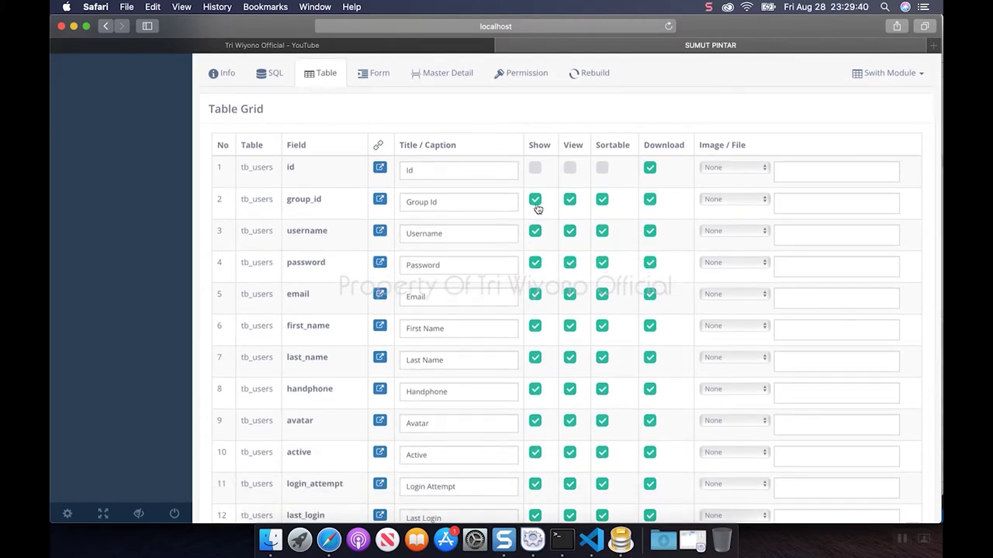
pyautogui.click(535, 265)
pyautogui.click(570, 265)
pyautogui.click(602, 264)
pyautogui.click(650, 263)
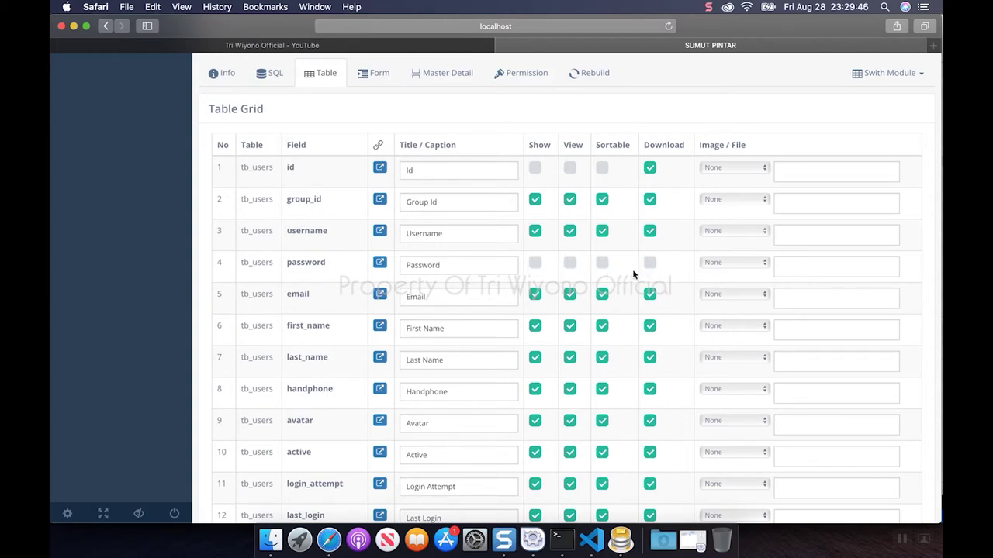
# Step: Hide remember_token, activation, reminder, updated_at, created_at, last_login and login_attempt from the list
pyautogui.scroll(-1, 589, 325)
pyautogui.scroll(-2, 589, 325)
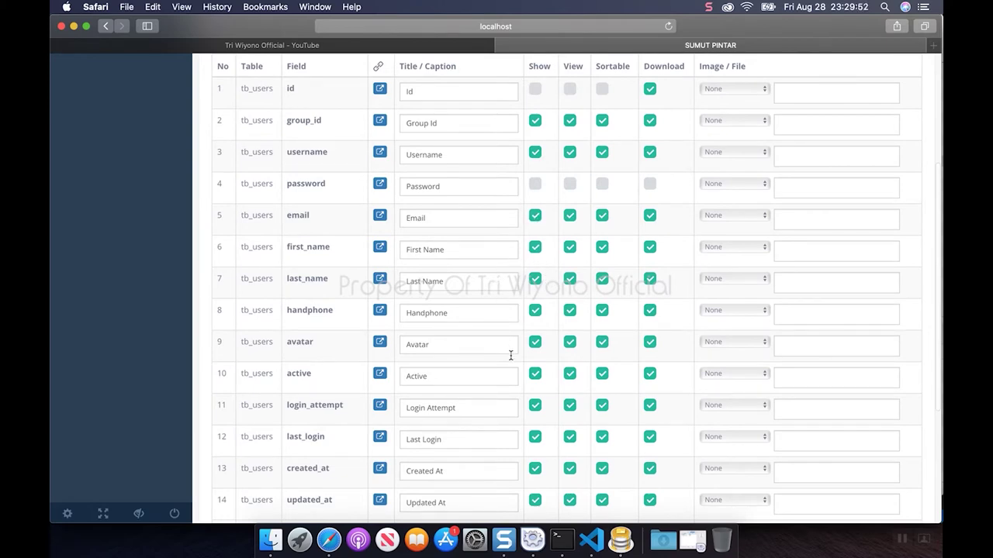
pyautogui.scroll(-5, 509, 353)
pyautogui.scroll(5, 511, 361)
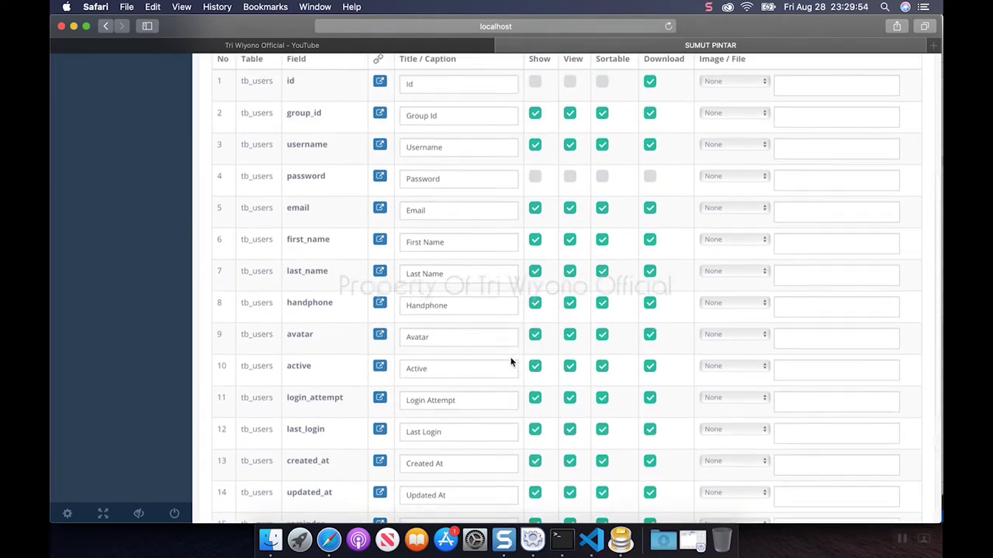
pyautogui.scroll(2, 511, 362)
pyautogui.scroll(-2, 511, 361)
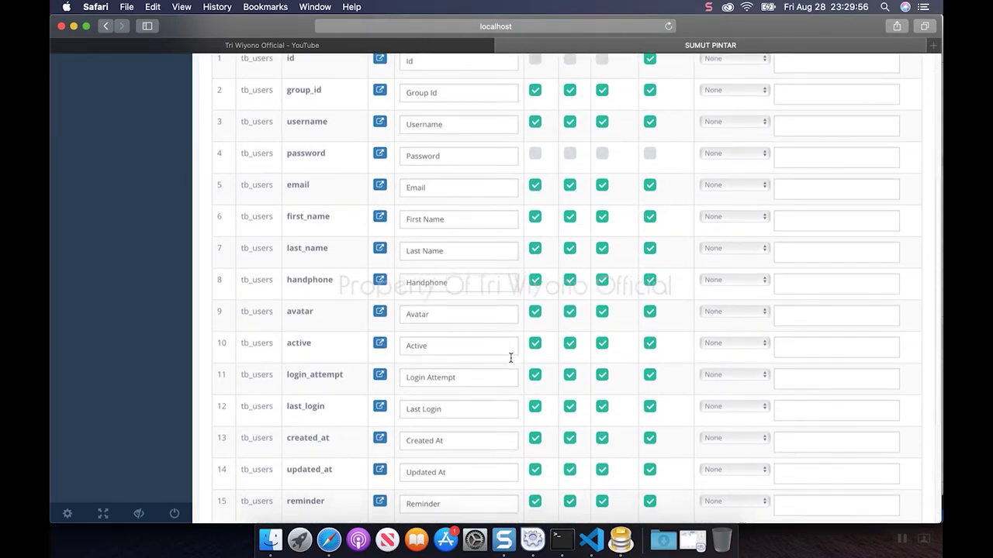
pyautogui.scroll(-1, 511, 361)
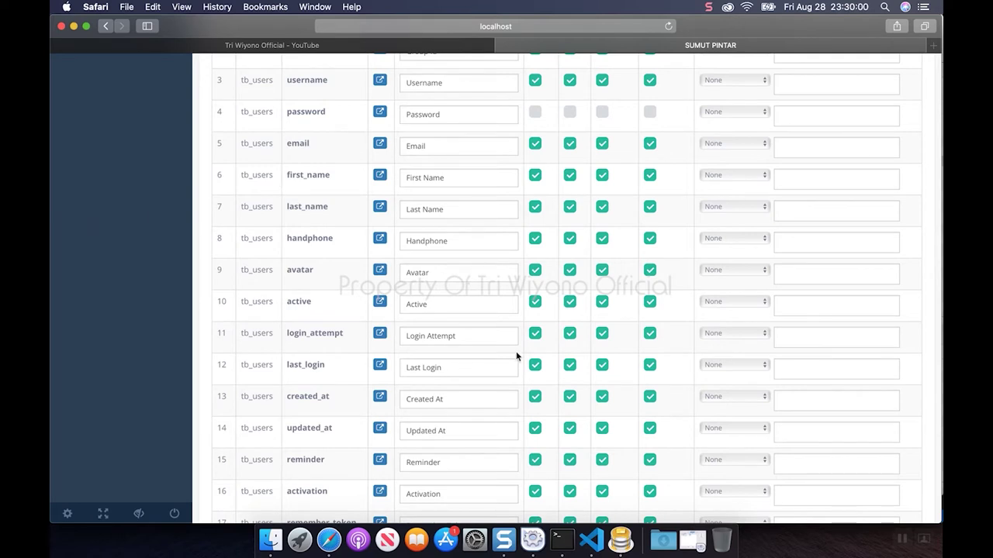
pyautogui.scroll(-2, 500, 418)
pyautogui.click(535, 429)
pyautogui.click(535, 398)
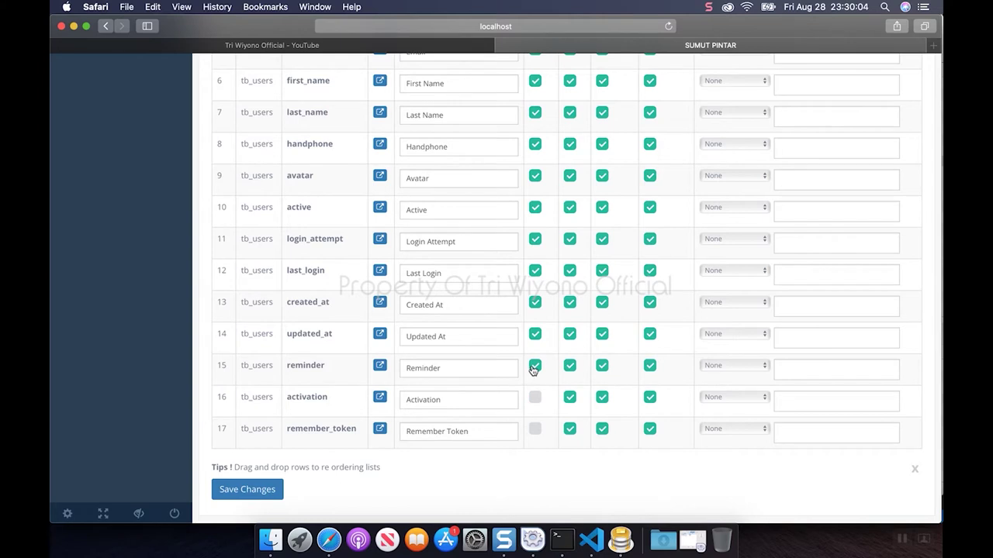
pyautogui.click(535, 366)
pyautogui.click(535, 336)
pyautogui.click(535, 303)
pyautogui.click(535, 271)
pyautogui.click(535, 240)
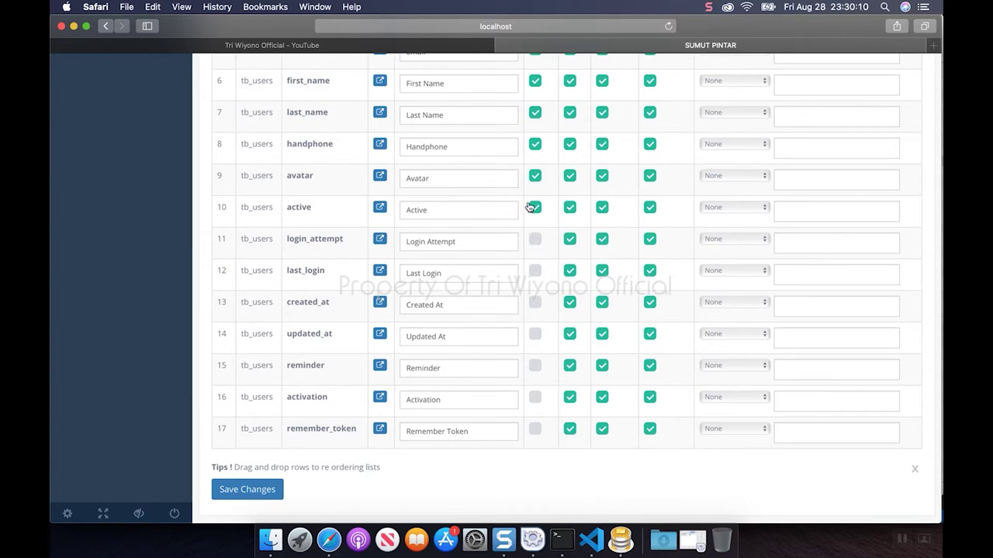
# Step: Hide avatar from the list and save the table grid settings
pyautogui.scroll(2, 501, 198)
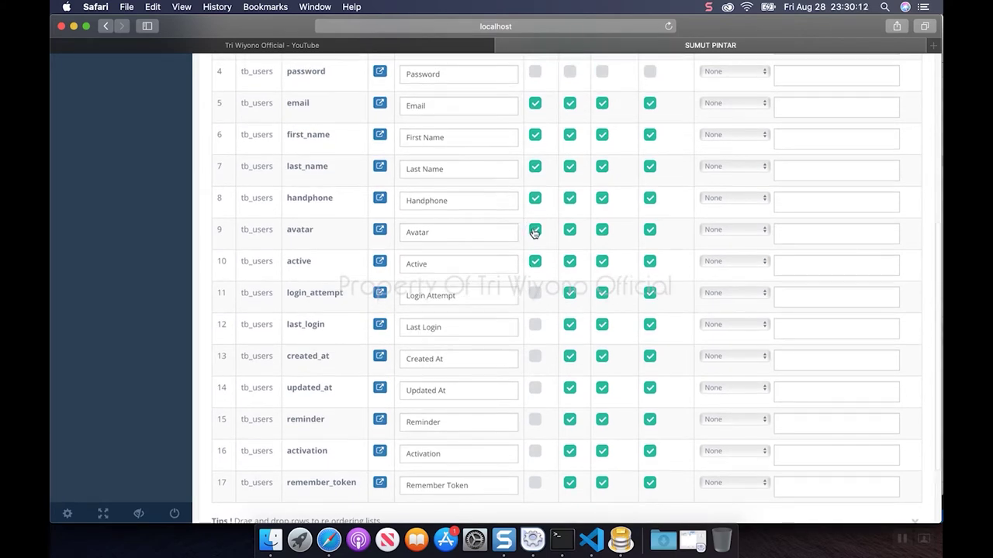
pyautogui.click(535, 233)
pyautogui.scroll(2, 500, 211)
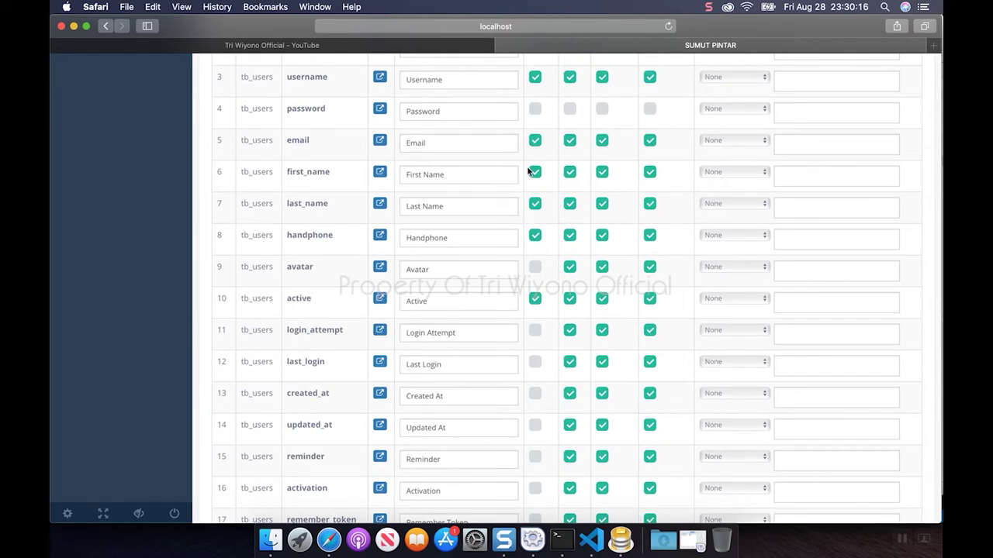
pyautogui.scroll(2, 507, 166)
pyautogui.scroll(1, 527, 150)
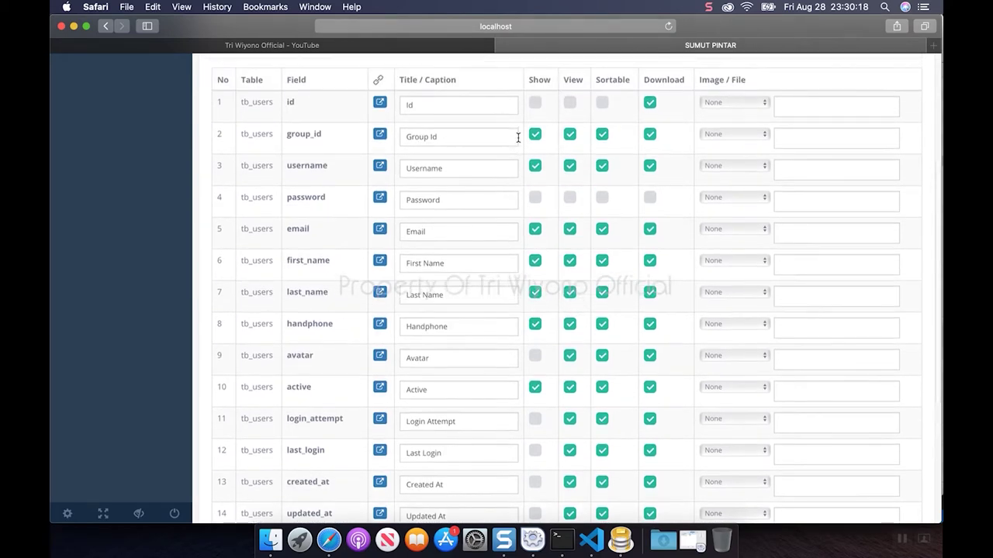
pyautogui.scroll(-5, 563, 260)
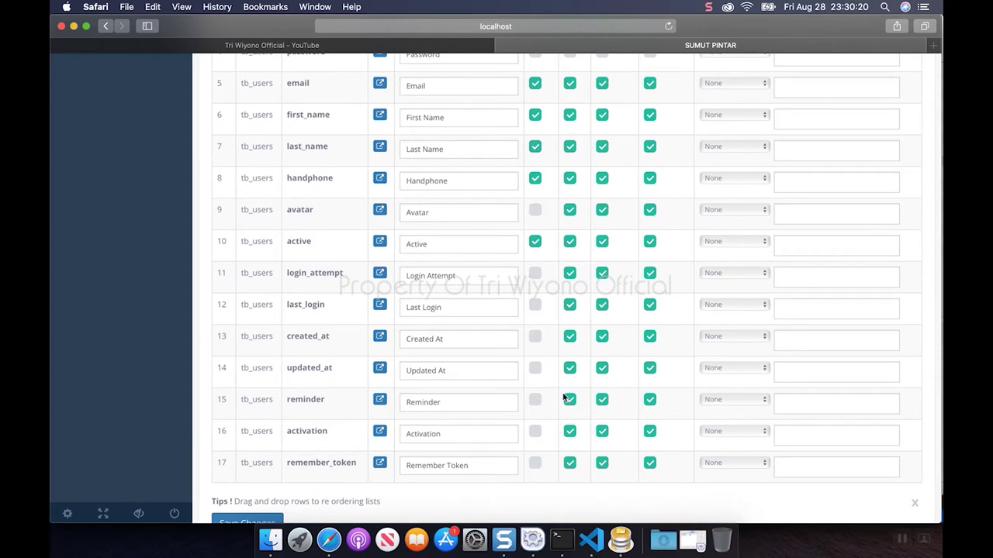
pyautogui.scroll(5, 570, 275)
pyautogui.scroll(6, 570, 276)
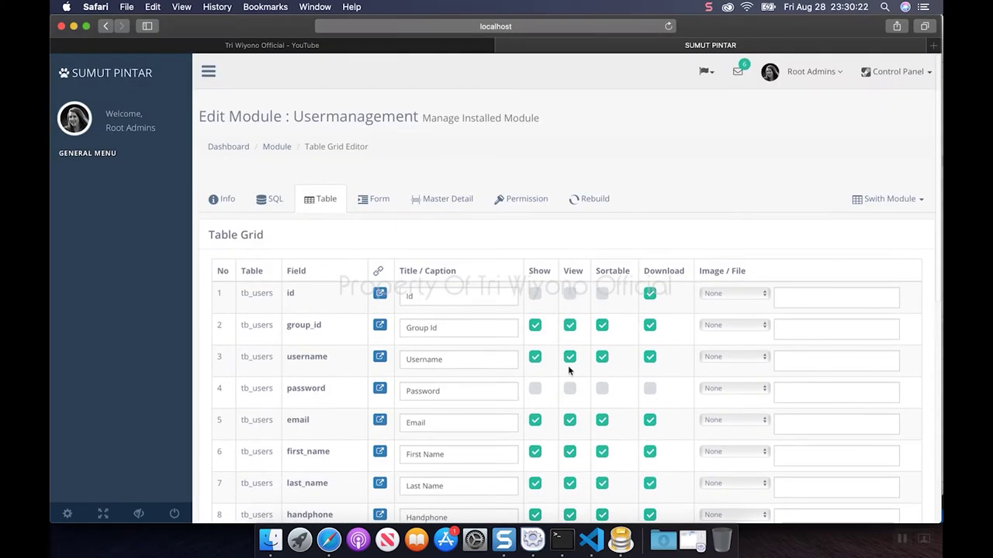
pyautogui.scroll(-2, 570, 385)
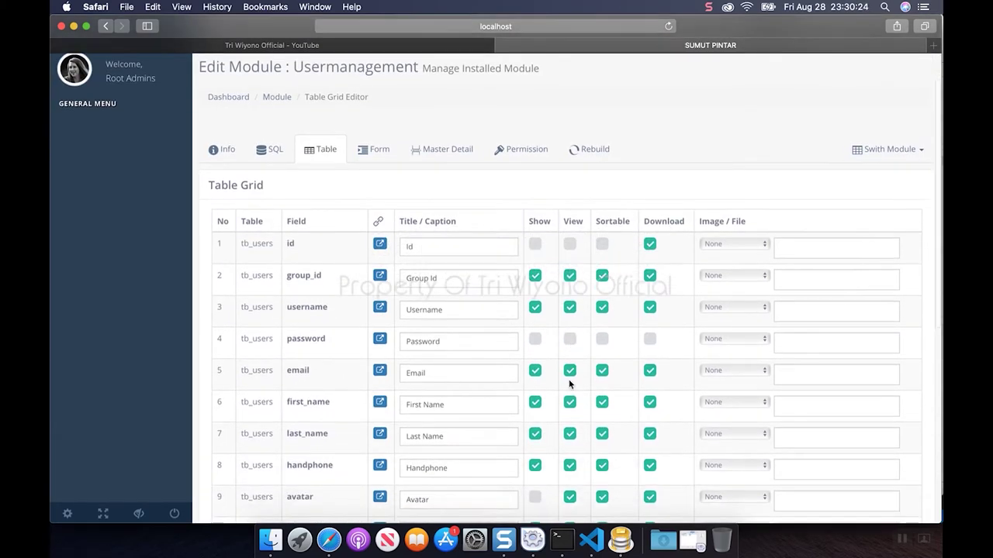
pyautogui.scroll(-10, 569, 385)
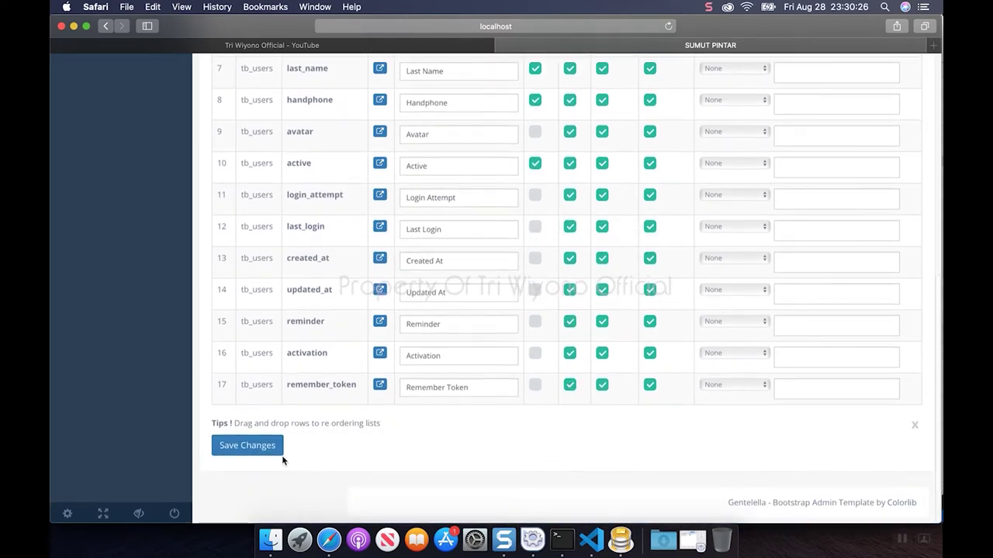
pyautogui.click(259, 446)
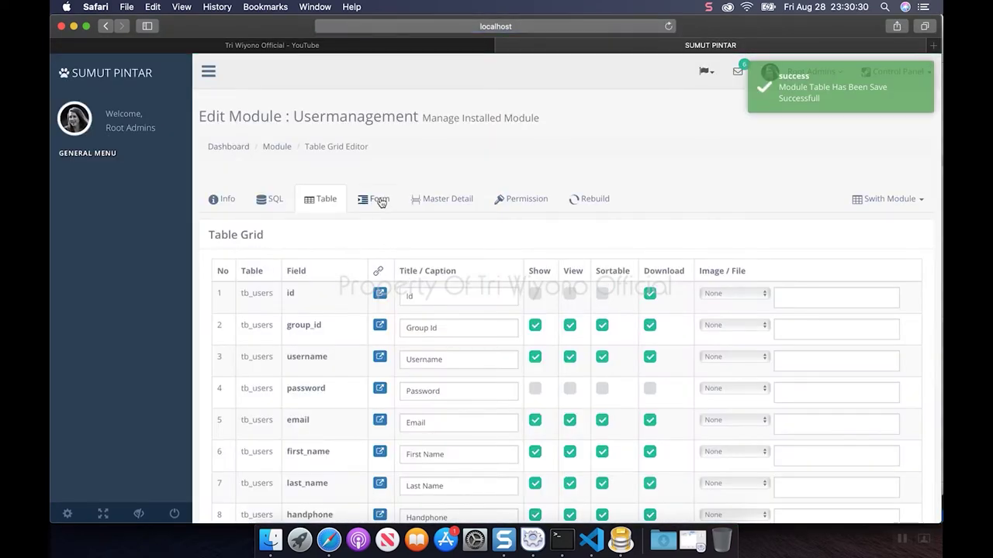
# Step: In the Form tab, set the id field's form type to Hidden and save
pyautogui.click(379, 200)
pyautogui.scroll(-1, 519, 323)
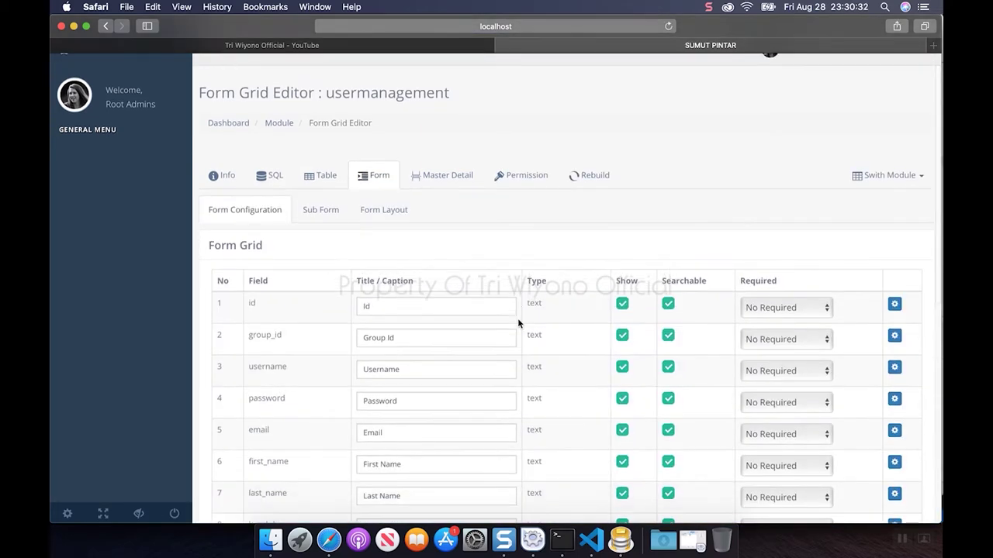
pyautogui.scroll(-2, 519, 324)
pyautogui.click(894, 241)
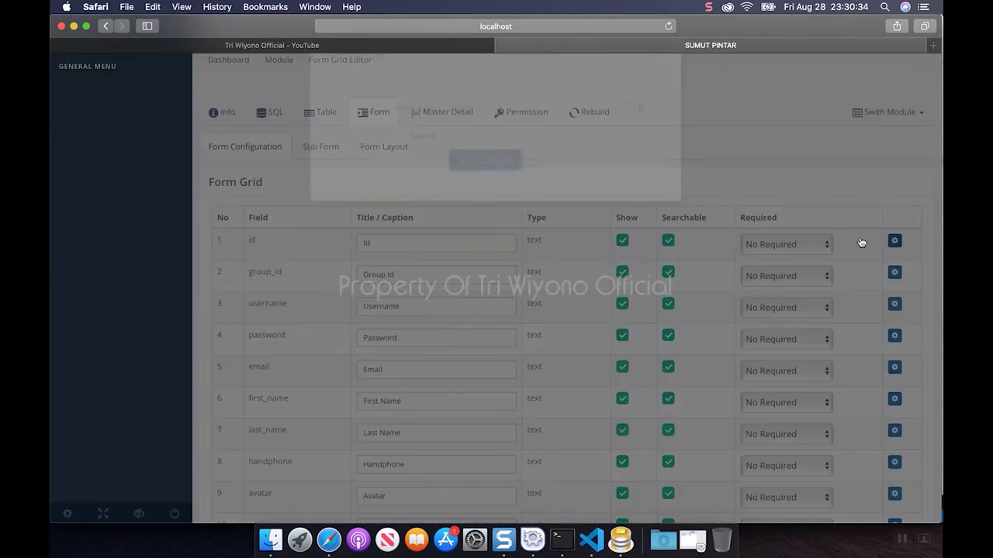
pyautogui.click(609, 155)
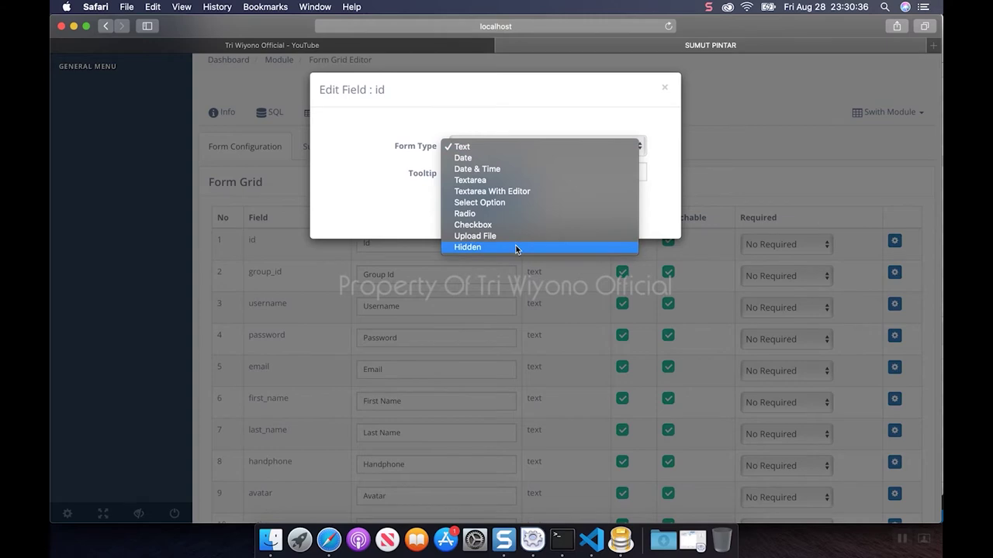
pyautogui.click(543, 246)
pyautogui.click(487, 199)
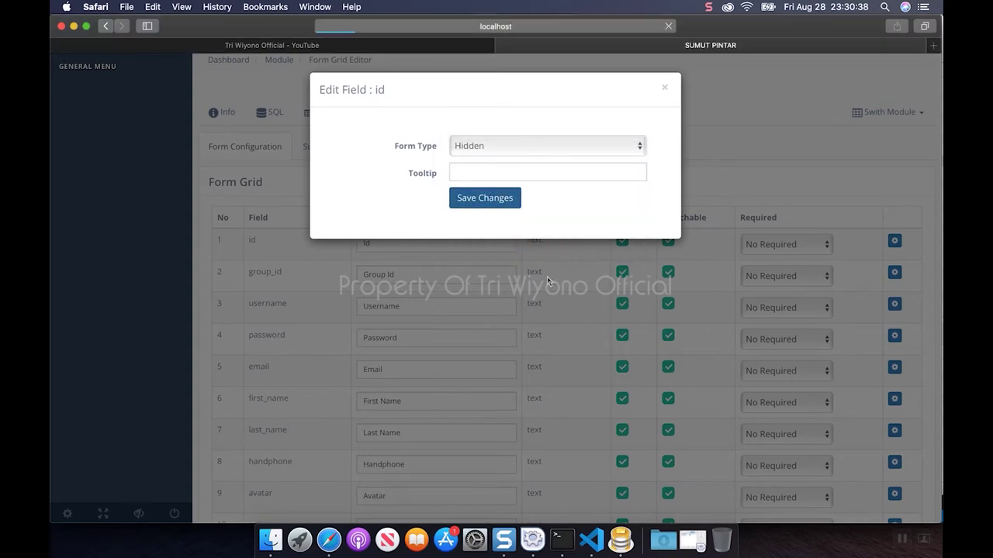
pyautogui.scroll(-3, 565, 353)
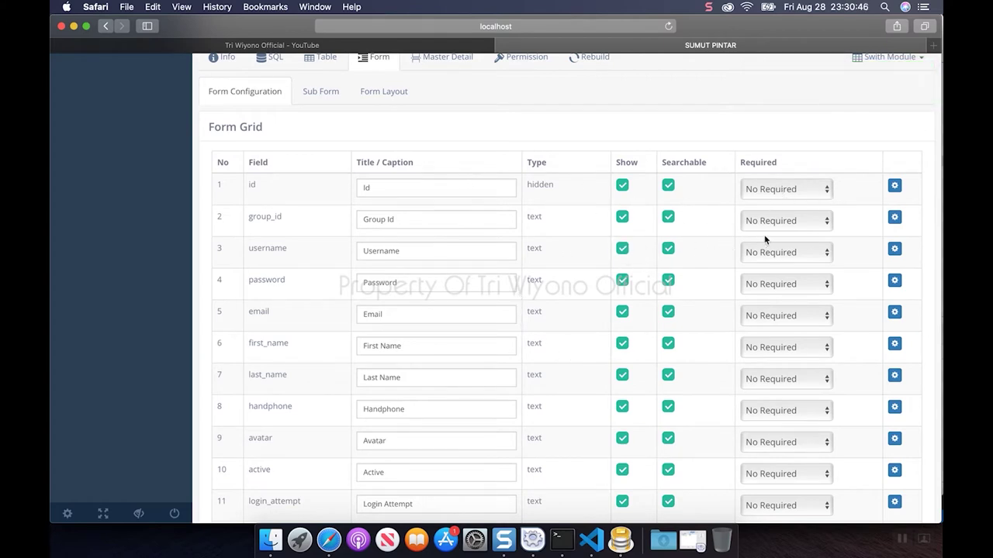
pyautogui.click(894, 218)
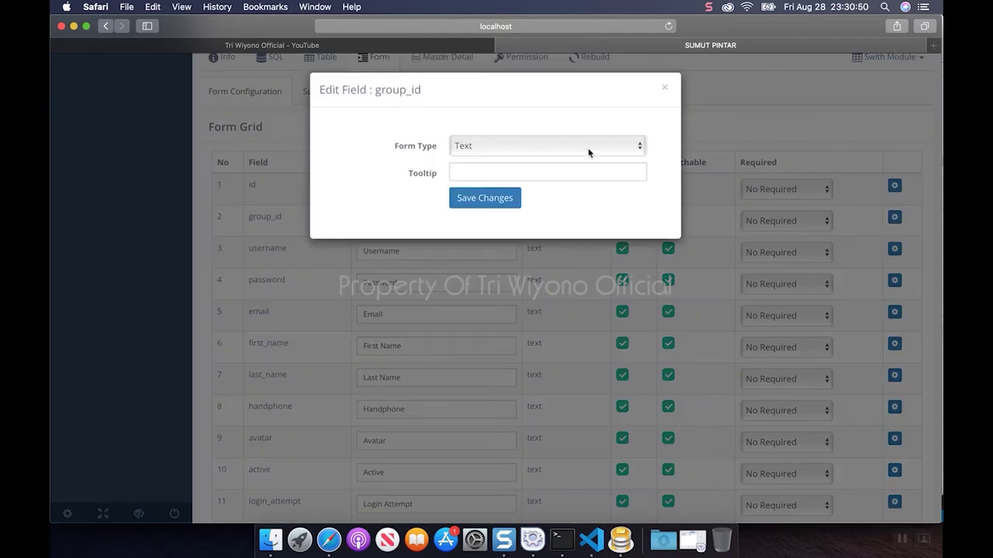
# Step: Make group_id a Select Option drawing from database table tb_groups, keyed on its primary key
pyautogui.click(587, 148)
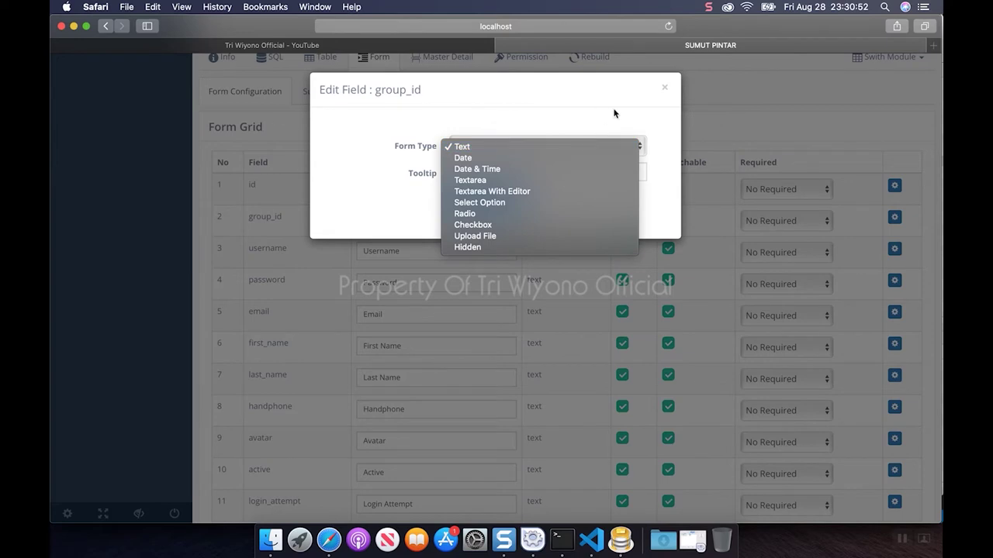
pyautogui.click(501, 203)
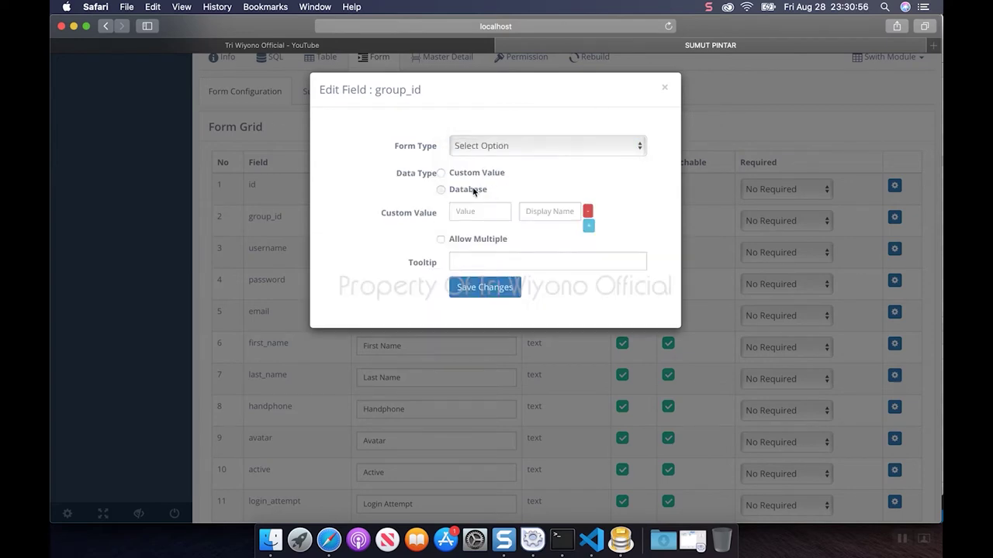
pyautogui.click(473, 191)
pyautogui.click(494, 219)
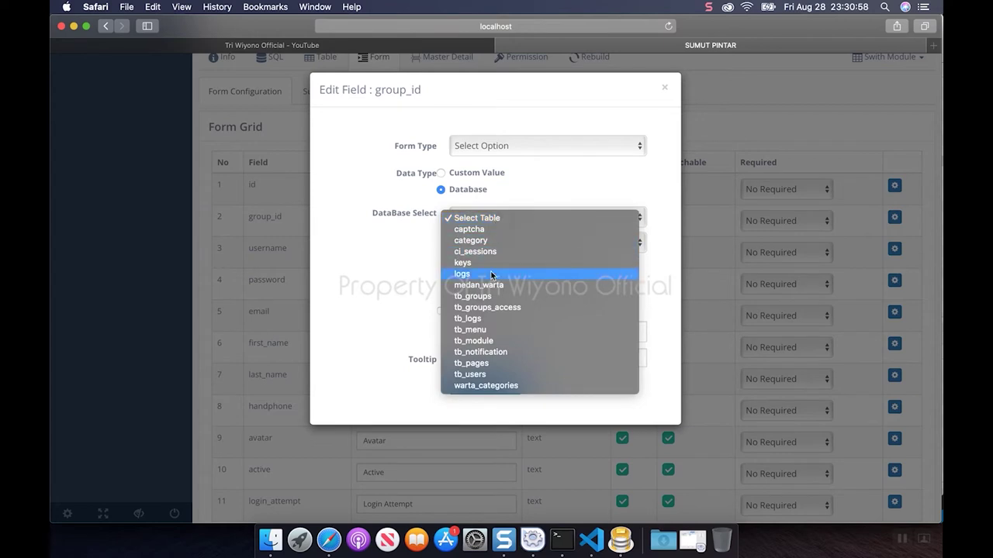
pyautogui.click(494, 299)
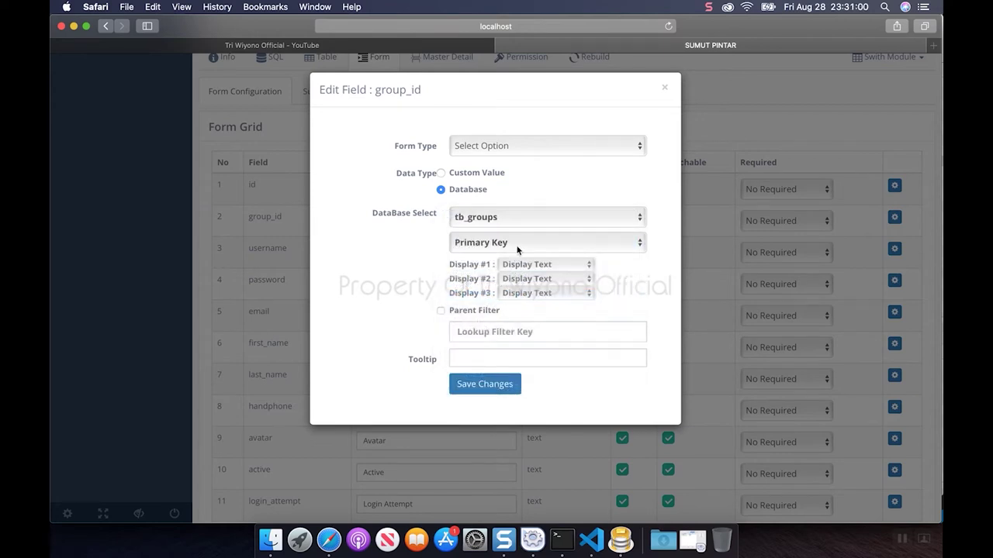
pyautogui.click(521, 244)
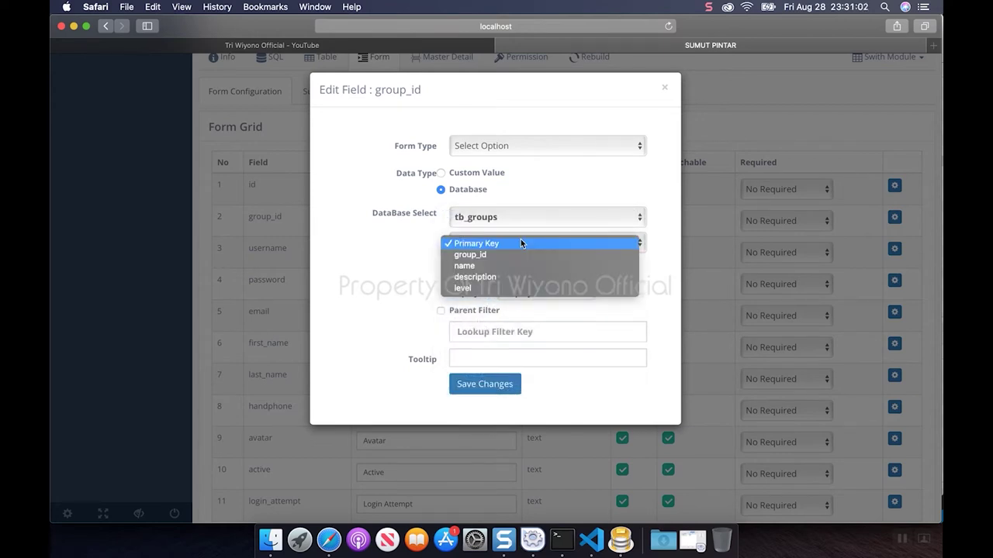
pyautogui.click(428, 298)
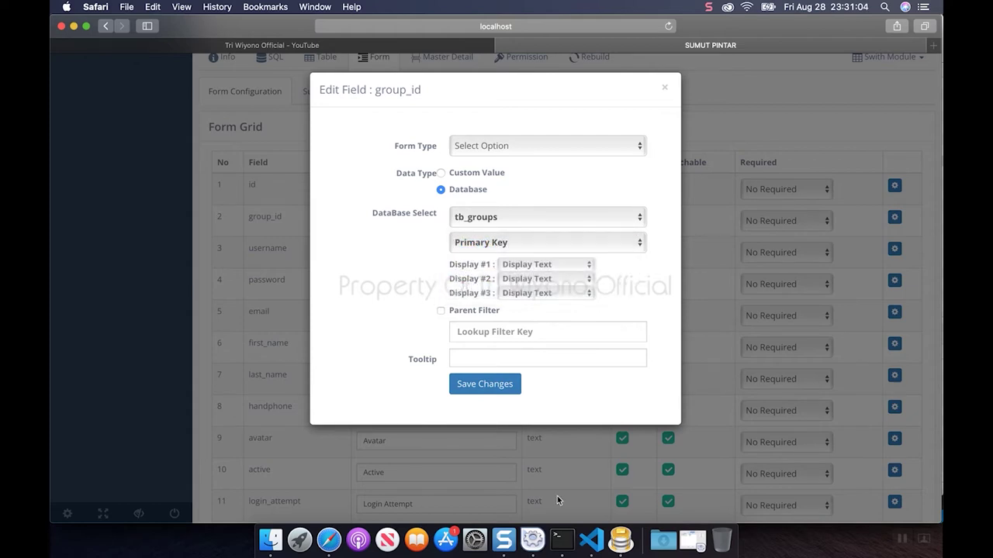
pyautogui.click(620, 541)
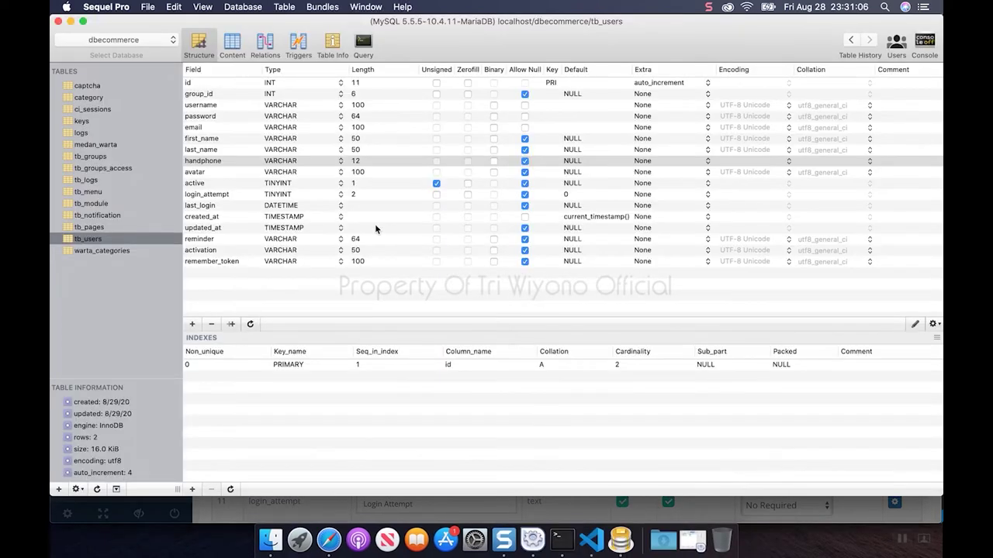
pyautogui.click(228, 46)
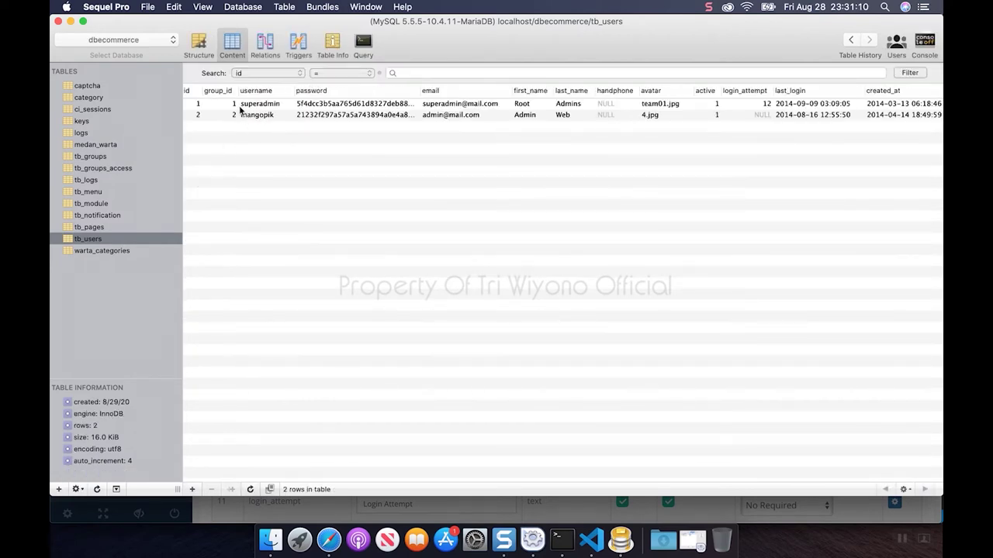
pyautogui.click(91, 159)
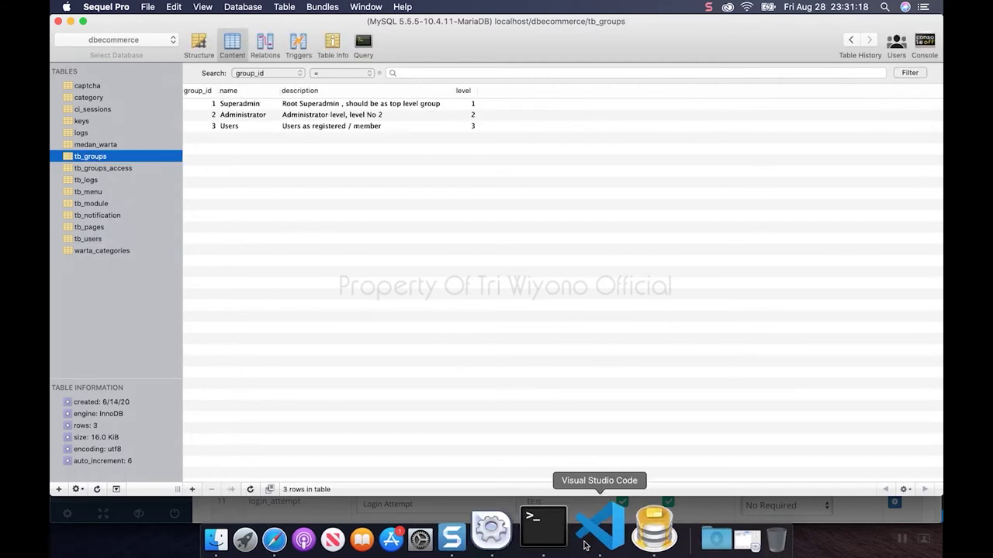
pyautogui.click(324, 538)
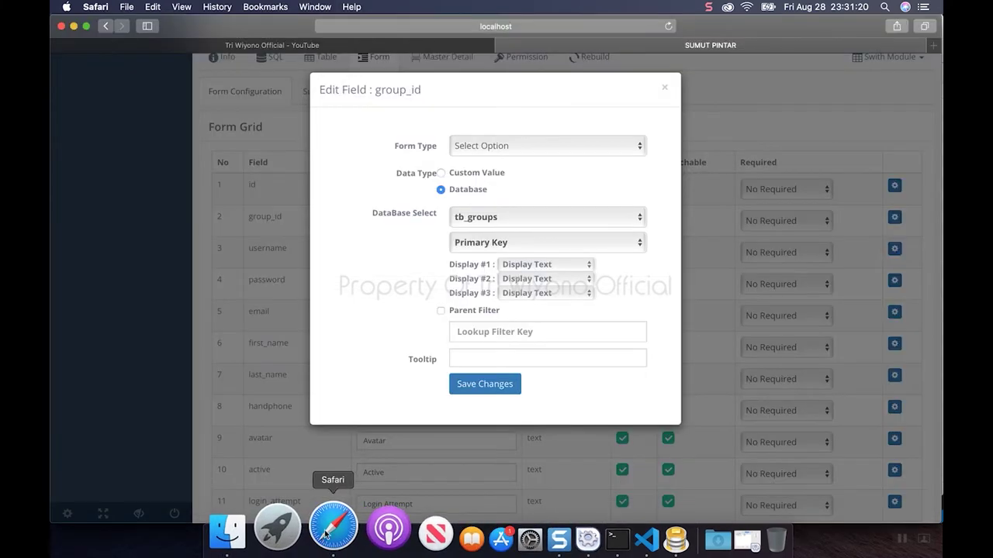
# Step: Set group_id's Display #1 to group_id and Display #2 to name, then save
pyautogui.click(539, 266)
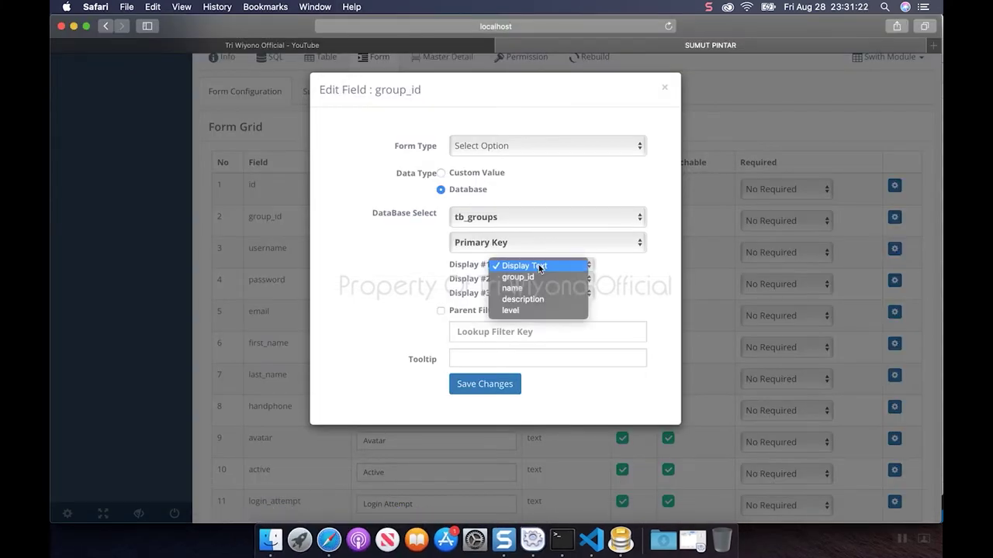
pyautogui.click(540, 279)
pyautogui.click(542, 282)
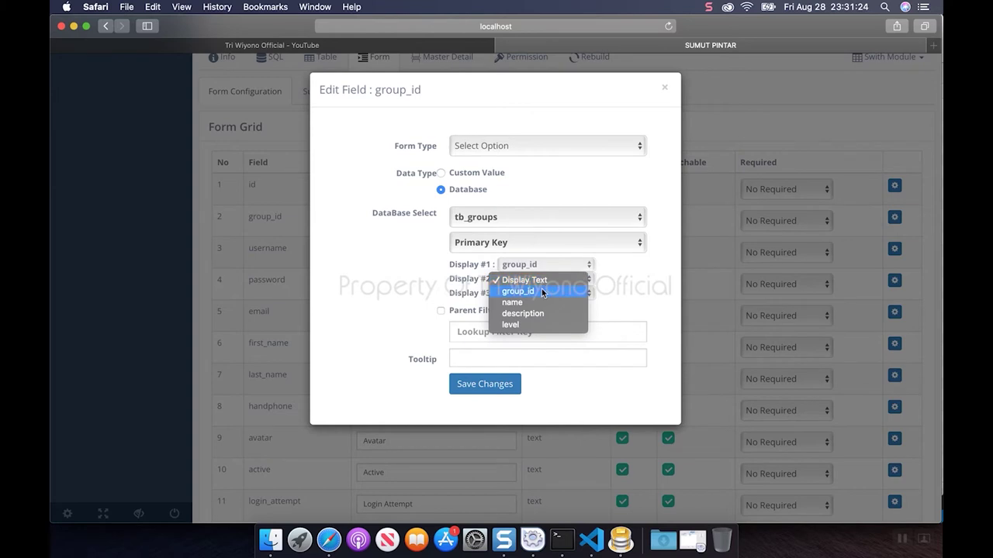
pyautogui.click(615, 296)
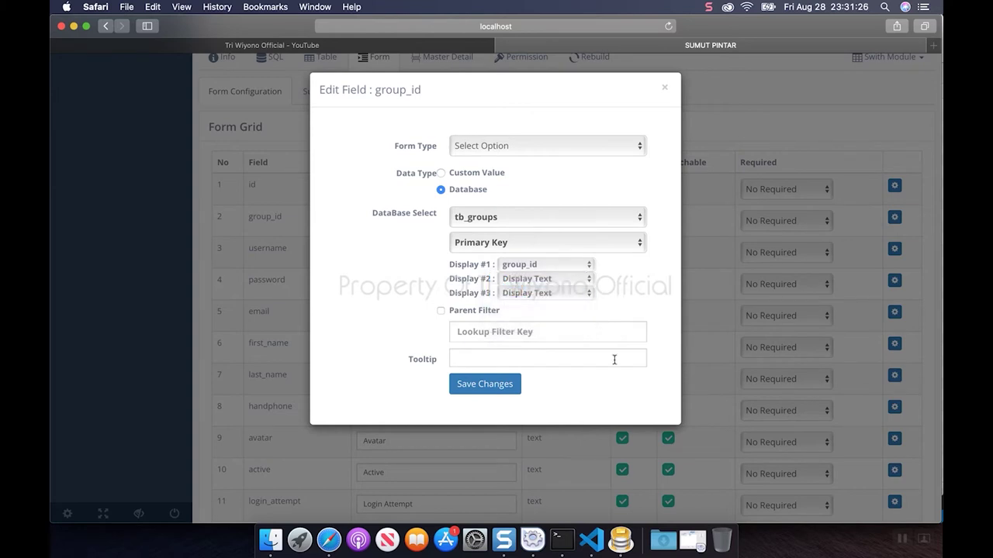
pyautogui.click(621, 535)
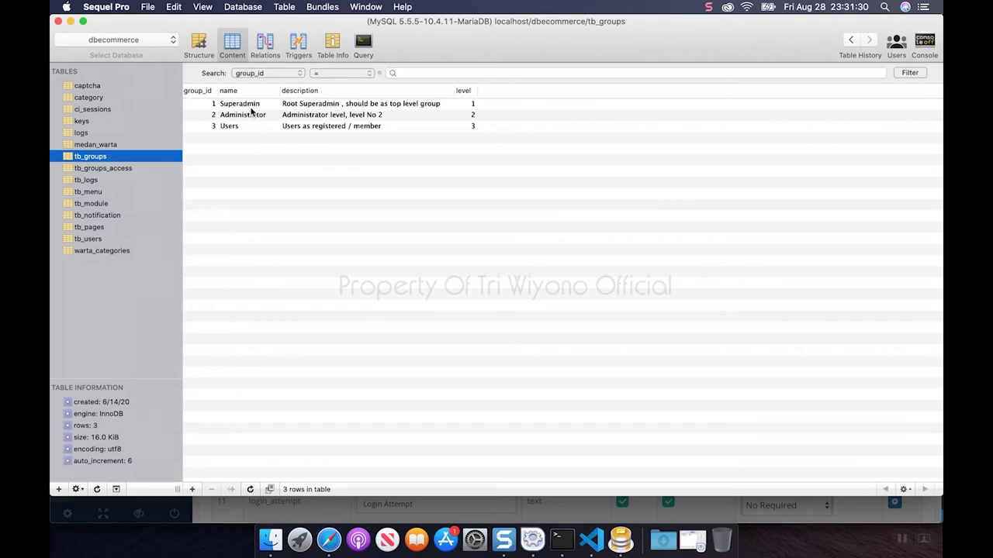
pyautogui.click(329, 541)
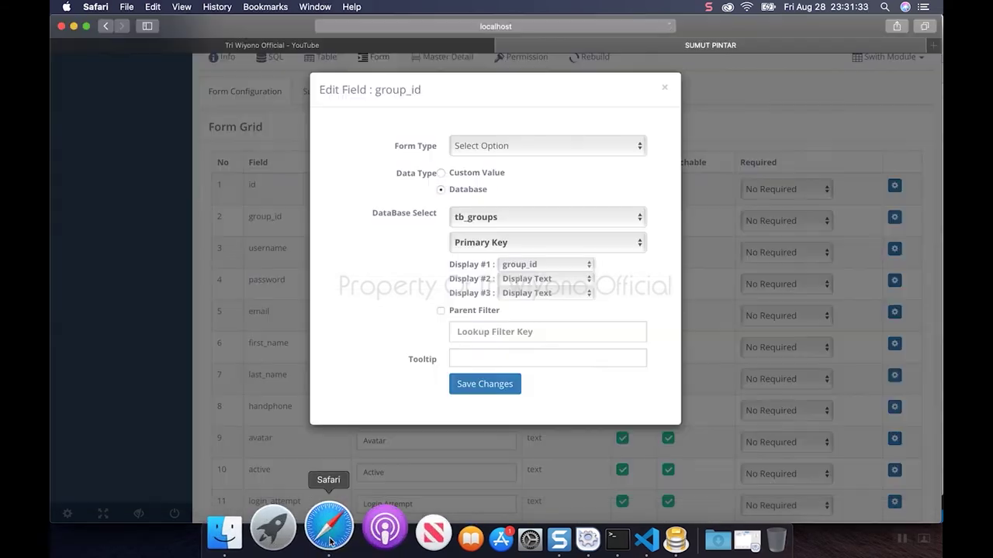
pyautogui.click(547, 281)
pyautogui.click(547, 302)
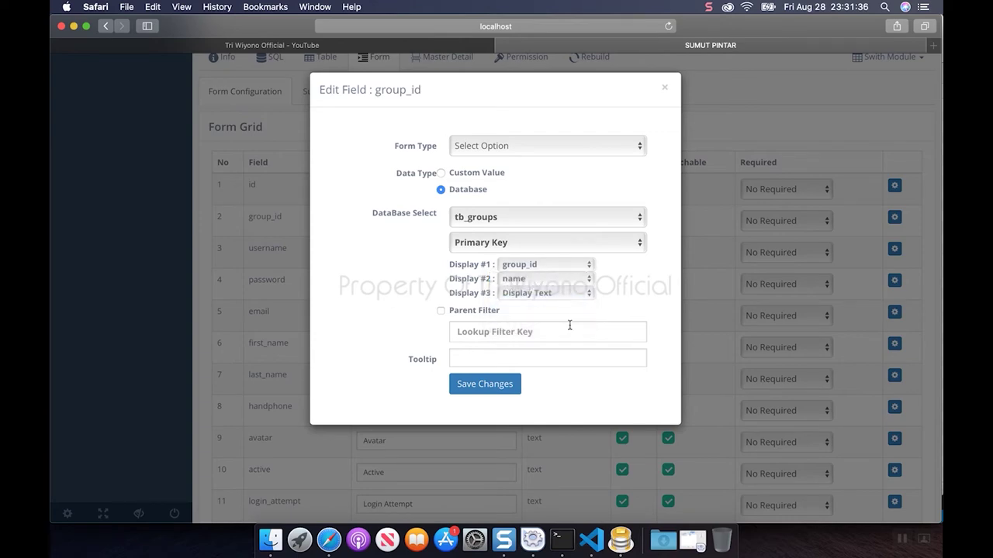
pyautogui.click(496, 385)
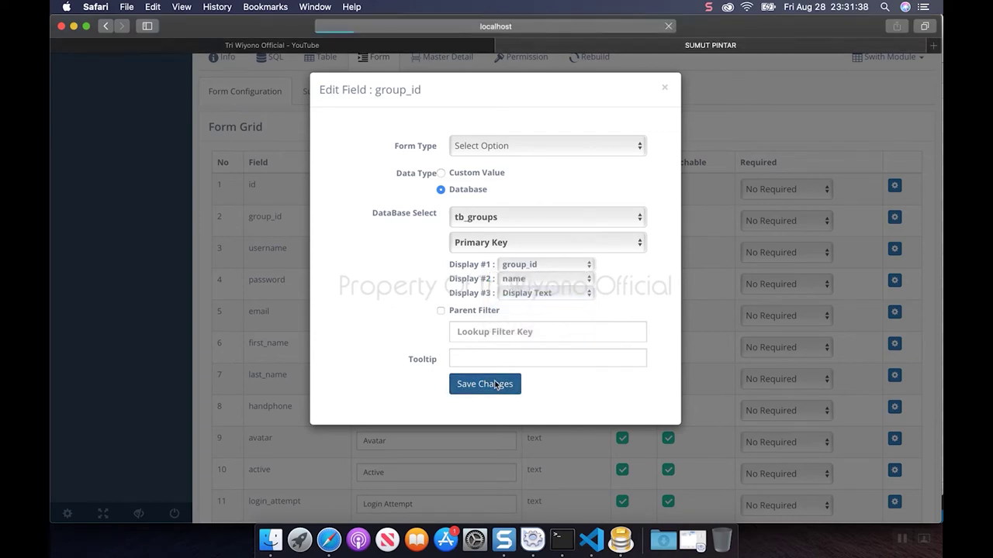
pyautogui.scroll(-3, 479, 362)
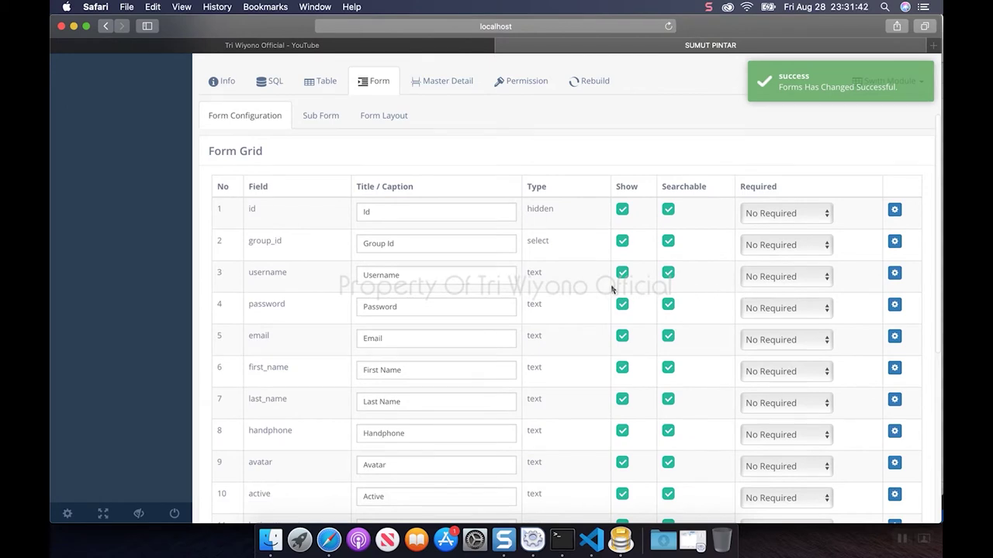
# Step: Scroll through the Form Grid to check each field's type down to remember_token
pyautogui.scroll(-2, 575, 325)
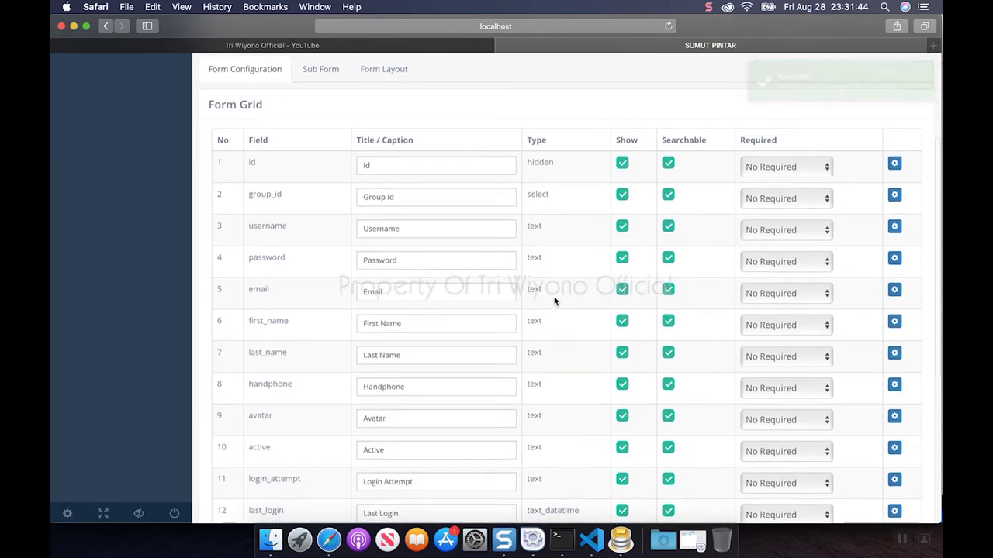
pyautogui.scroll(-2, 557, 318)
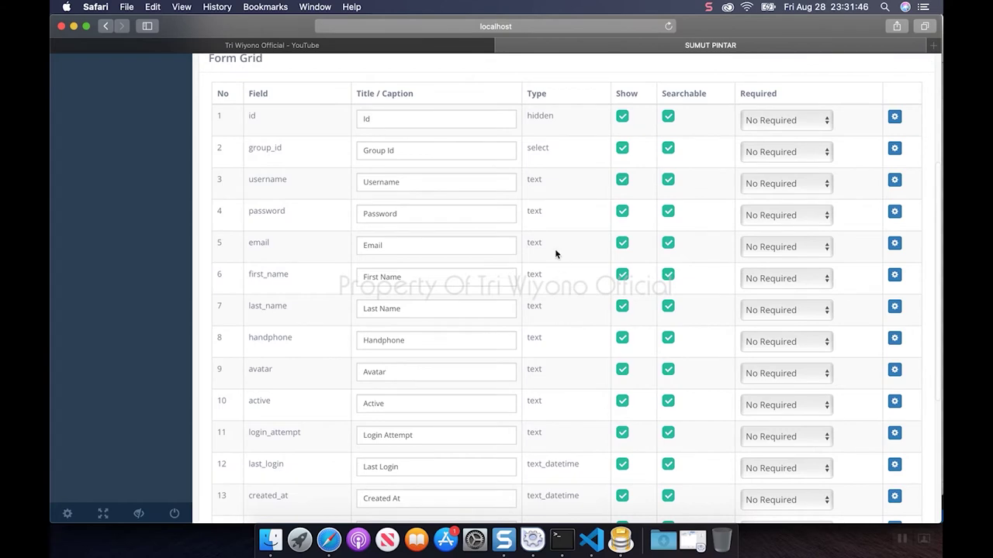
pyautogui.scroll(-2, 582, 287)
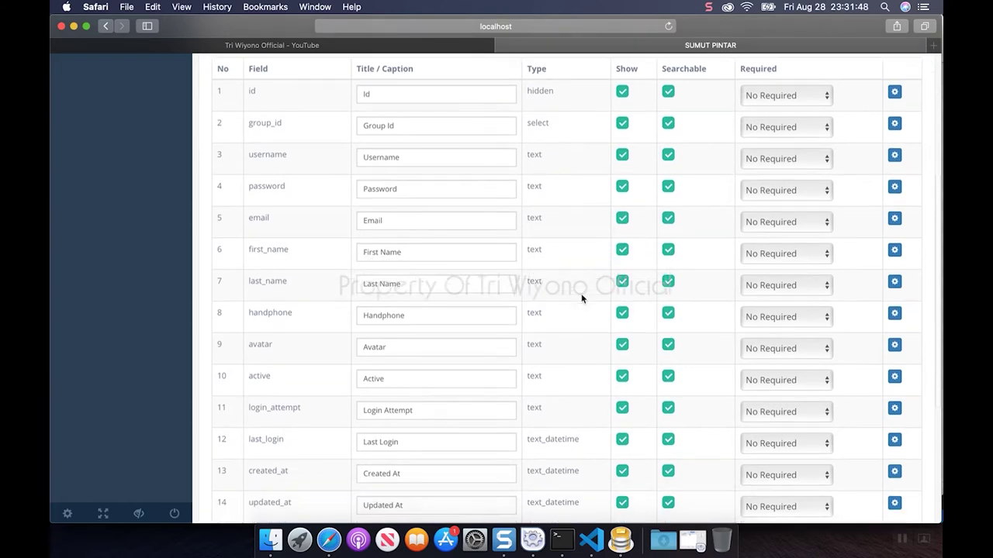
pyautogui.scroll(-3, 583, 301)
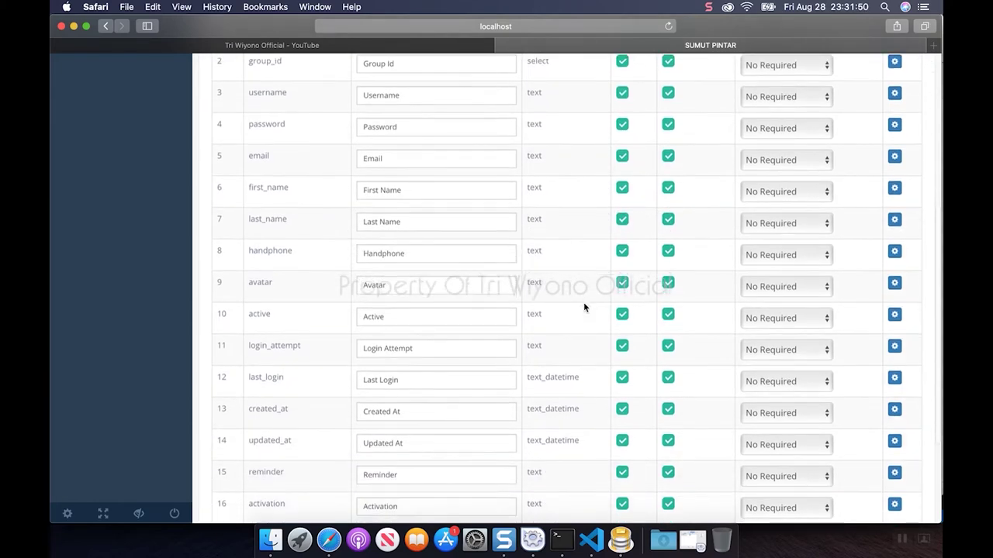
pyautogui.scroll(-2, 584, 302)
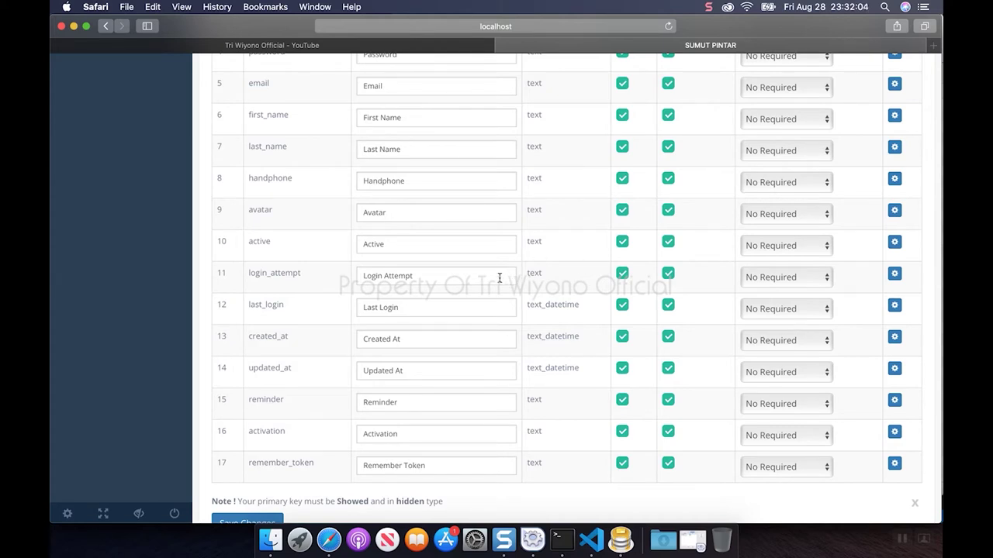
pyautogui.click(894, 276)
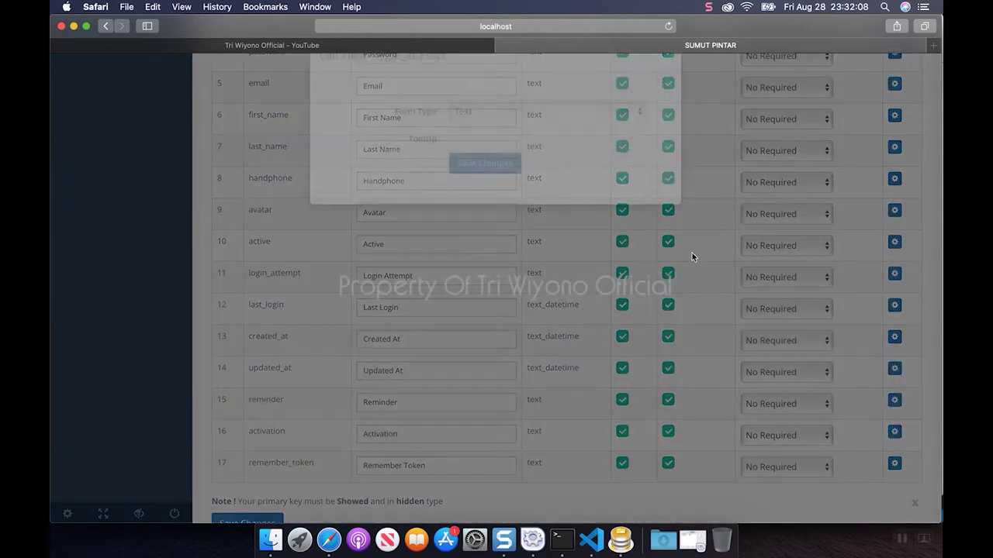
# Step: Set login_attempt's form type to Hidden and save the field settings
pyautogui.click(613, 149)
pyautogui.click(532, 238)
pyautogui.click(561, 145)
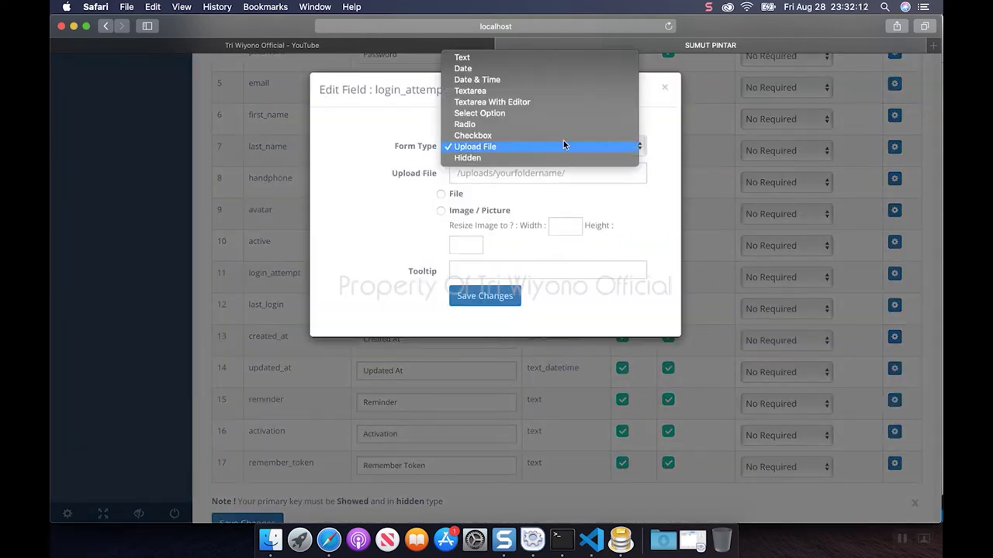
pyautogui.click(522, 154)
pyautogui.click(492, 199)
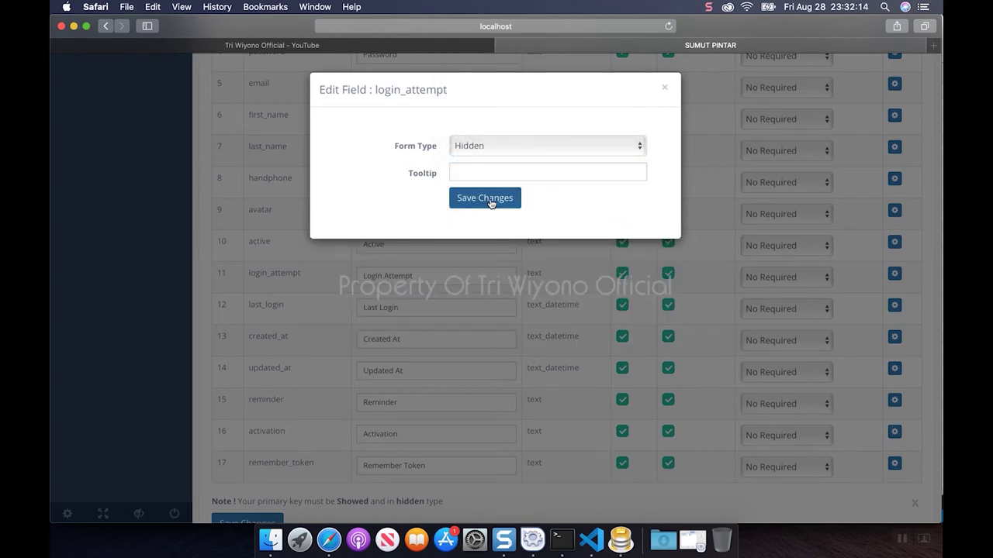
pyautogui.scroll(-5, 687, 349)
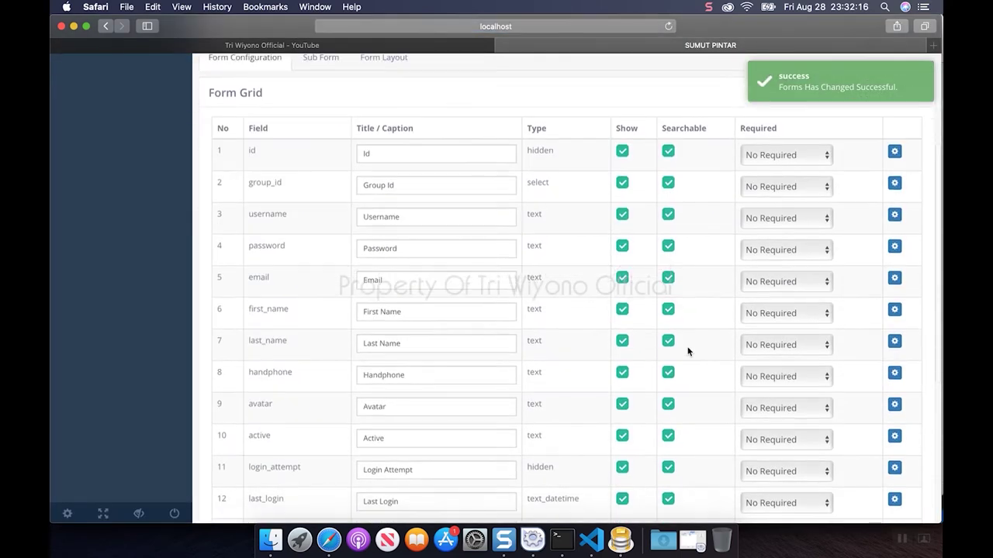
pyautogui.scroll(-2, 687, 352)
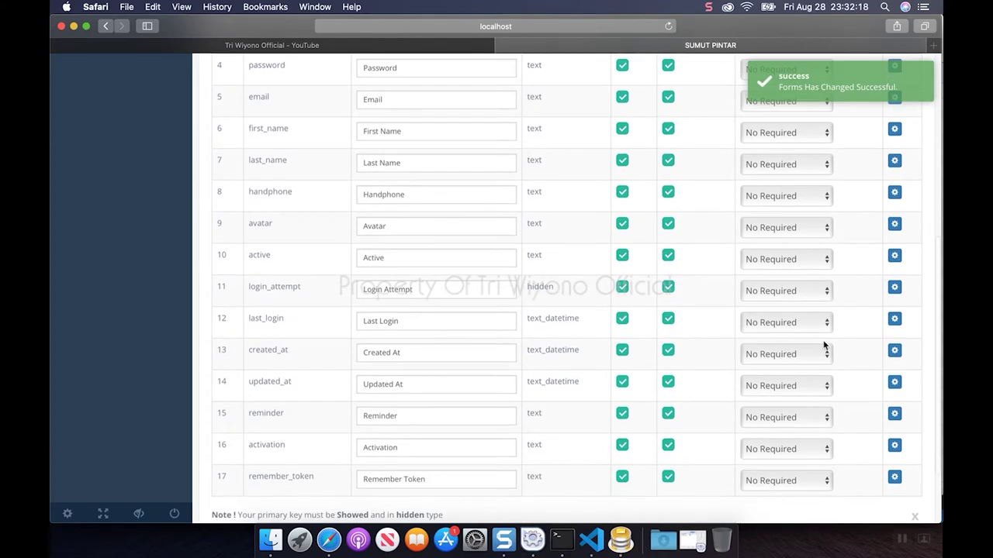
pyautogui.scroll(4, 682, 349)
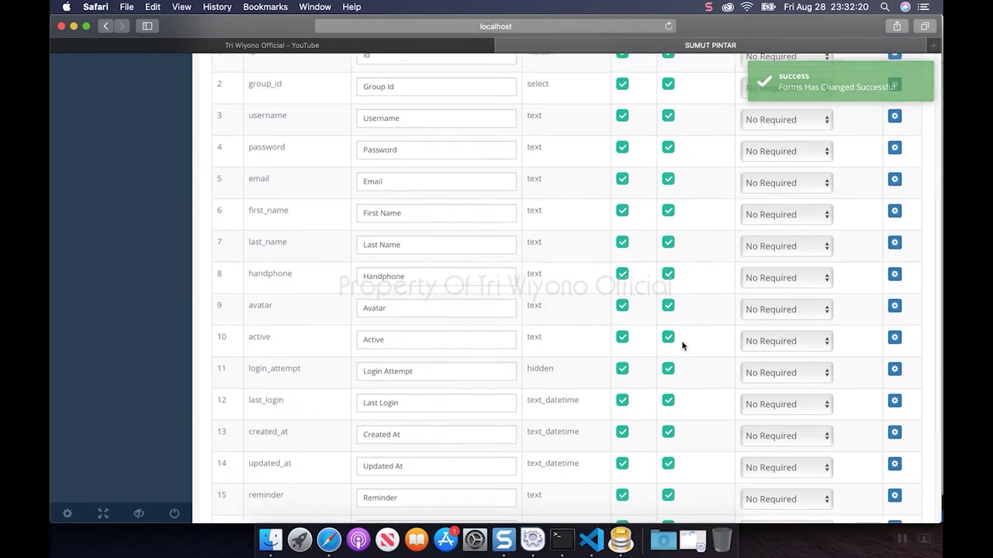
pyautogui.scroll(2, 682, 347)
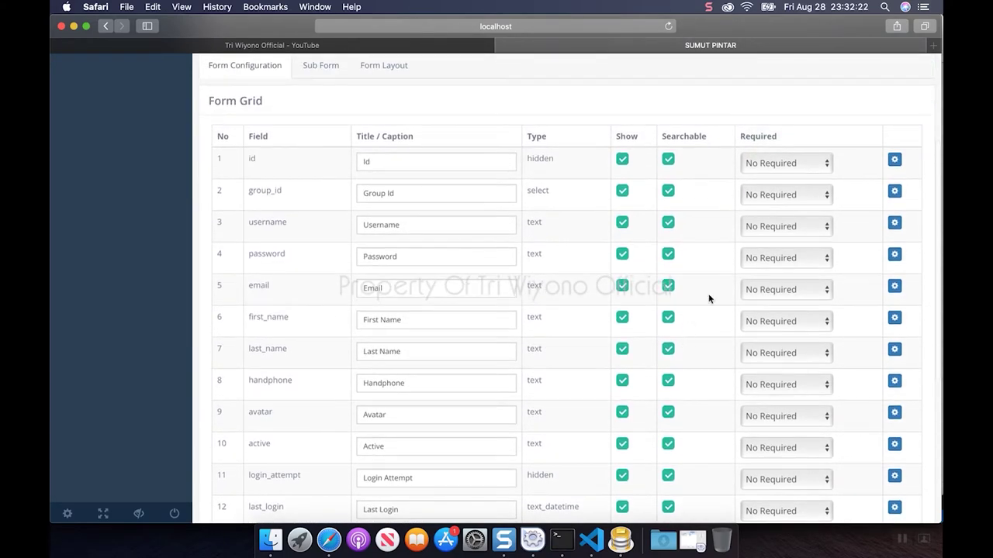
pyautogui.click(794, 196)
# Step: Mark group_id, username and password as Required in the form grid
pyautogui.click(784, 206)
pyautogui.click(780, 225)
pyautogui.click(767, 238)
pyautogui.click(770, 262)
pyautogui.click(766, 271)
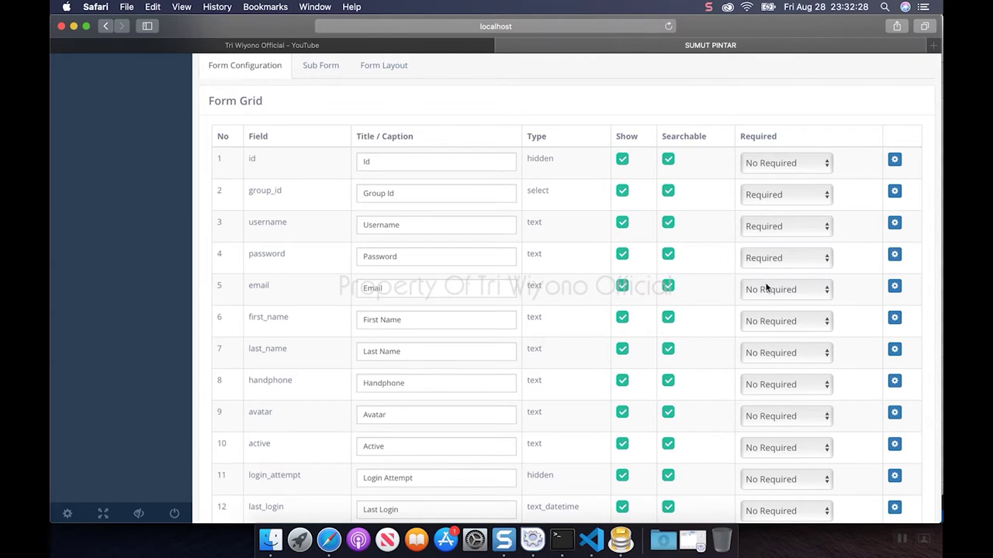
# Step: Set email to Required Email, first_name and last_name to Required, and handphone to Required Only Number
pyautogui.click(766, 294)
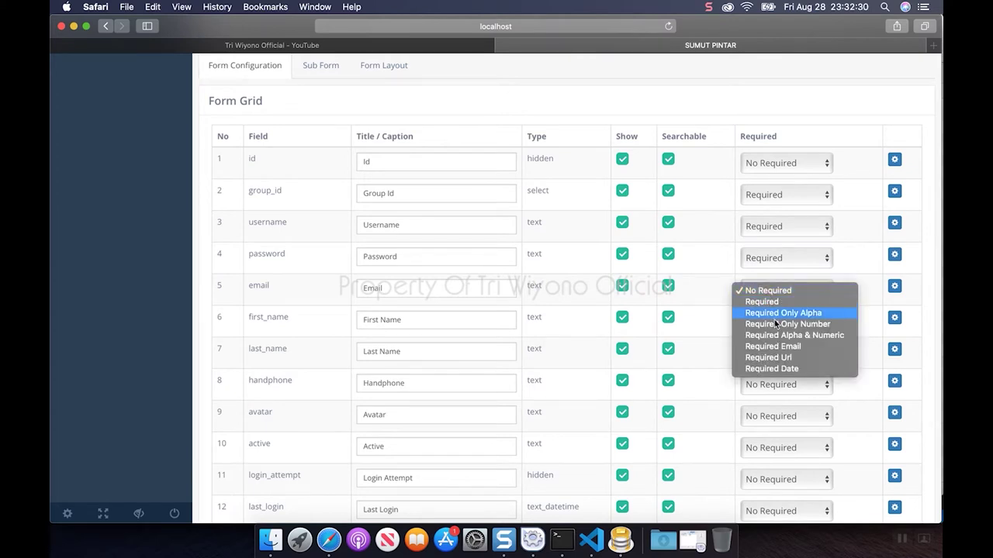
pyautogui.click(778, 346)
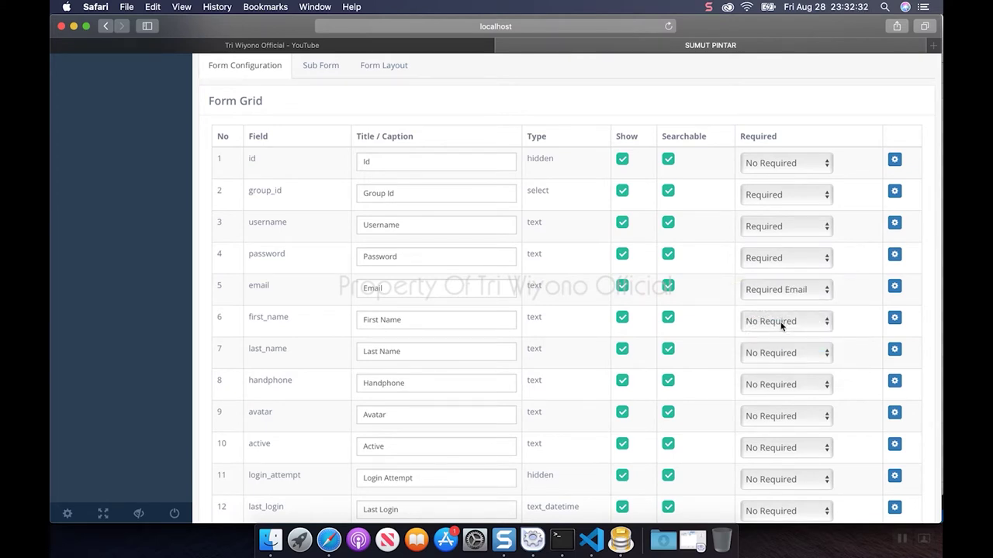
pyautogui.click(782, 326)
pyautogui.click(778, 335)
pyautogui.click(779, 346)
pyautogui.click(779, 366)
pyautogui.click(779, 387)
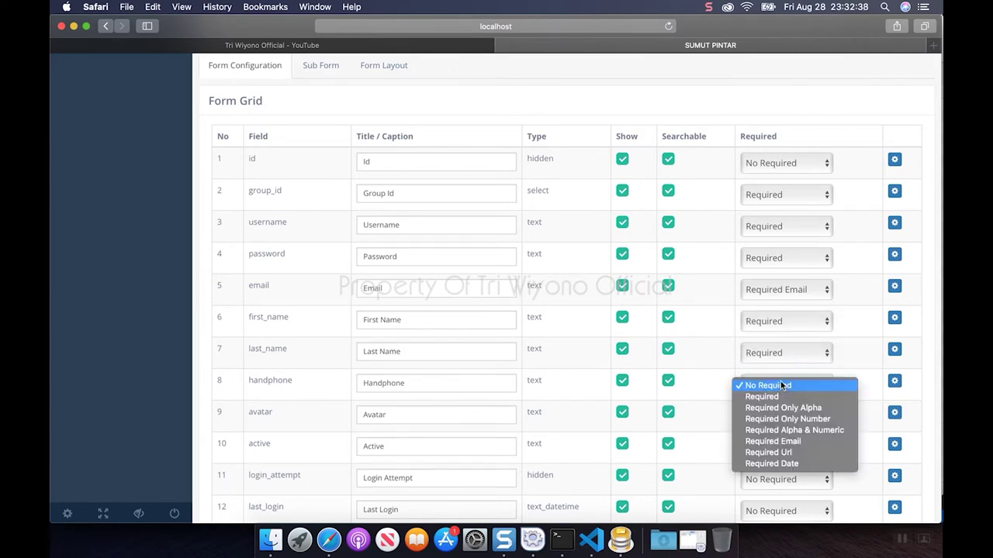
pyautogui.click(782, 420)
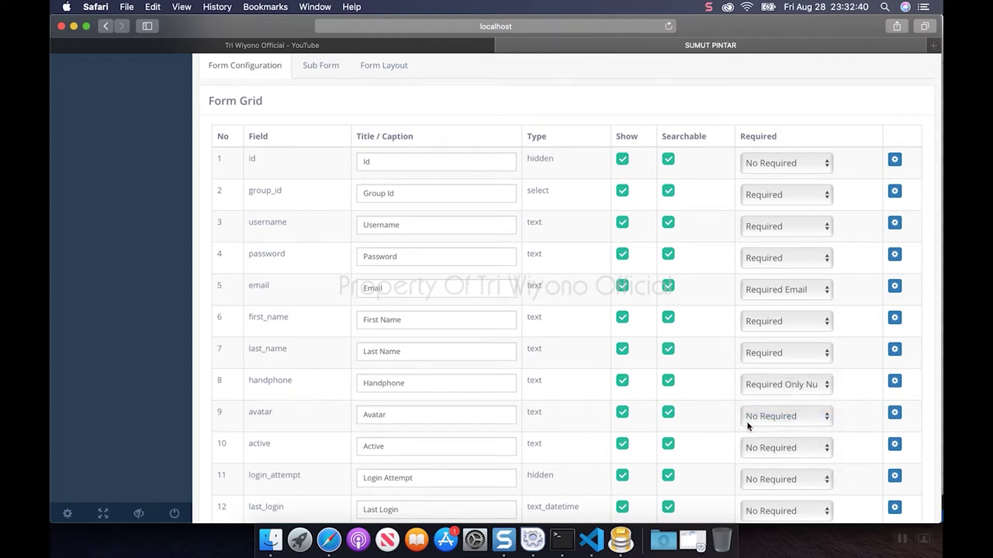
pyautogui.scroll(-2, 710, 428)
pyautogui.scroll(-1, 711, 428)
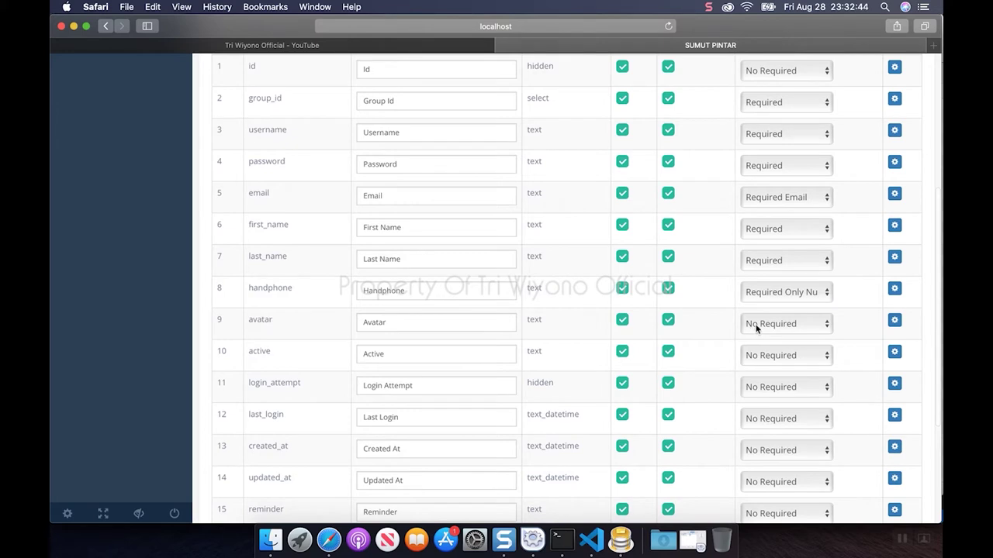
pyautogui.scroll(-1, 716, 340)
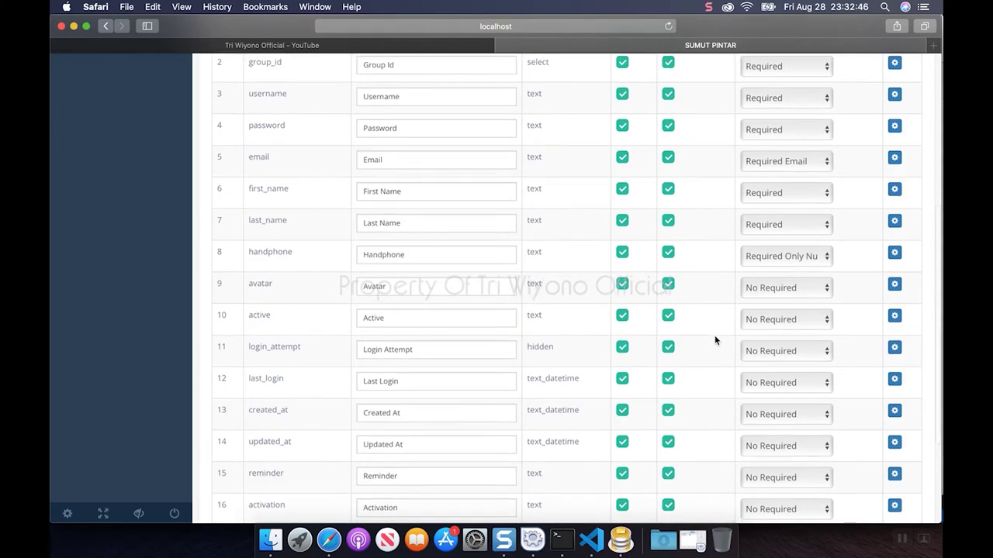
pyautogui.scroll(-1, 714, 340)
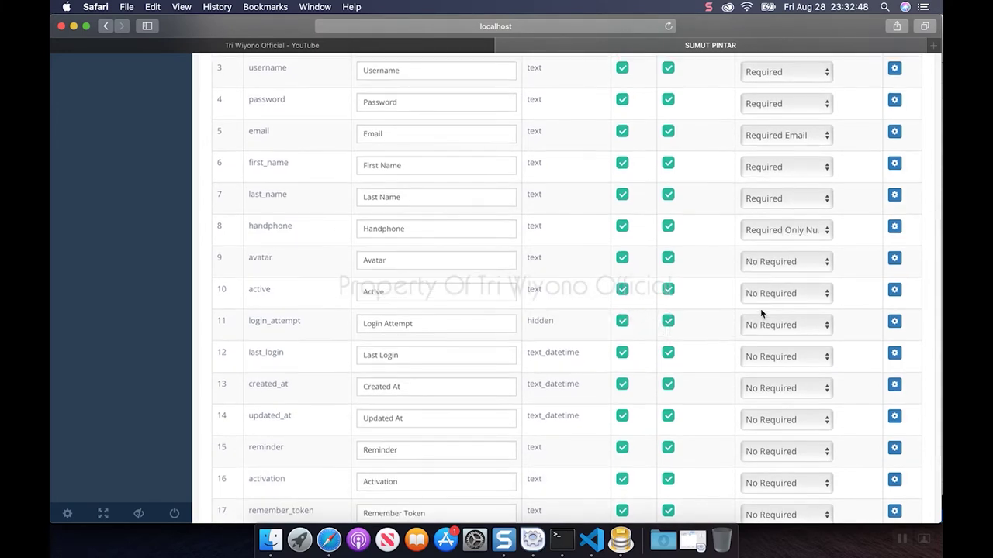
# Step: Make the active field a Select Option with first custom value 0, then bring up Sequel Pro
pyautogui.click(894, 290)
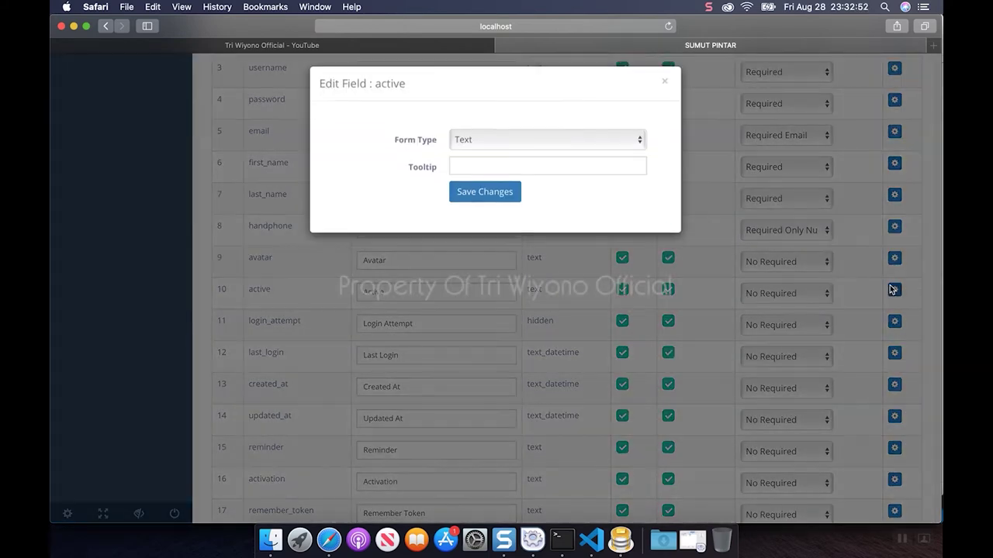
pyautogui.click(531, 147)
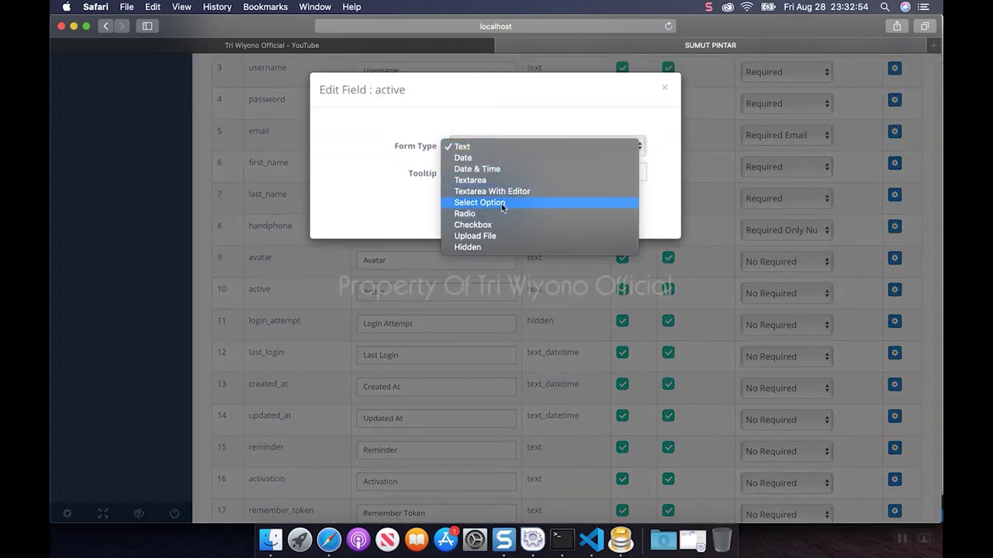
pyautogui.click(500, 203)
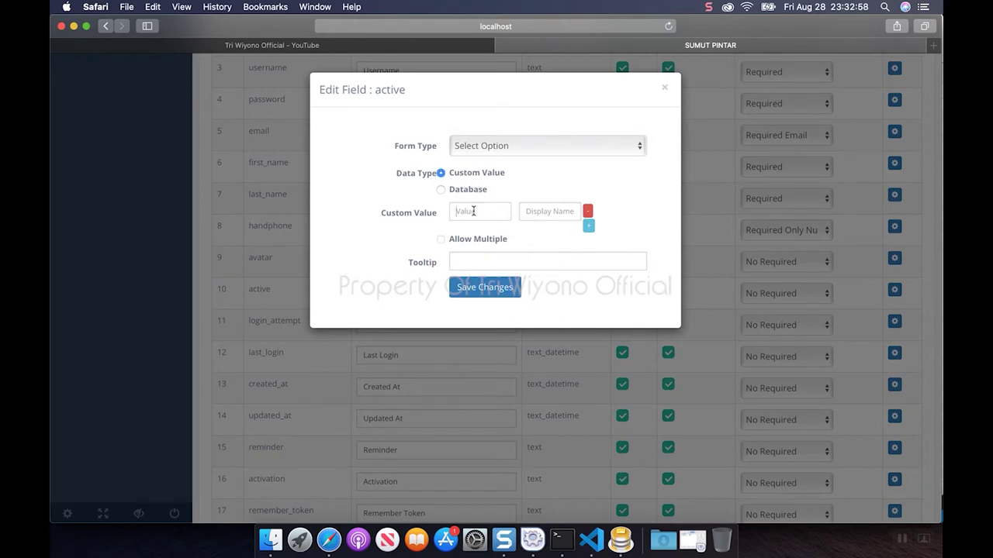
pyautogui.write('0')
pyautogui.click(621, 539)
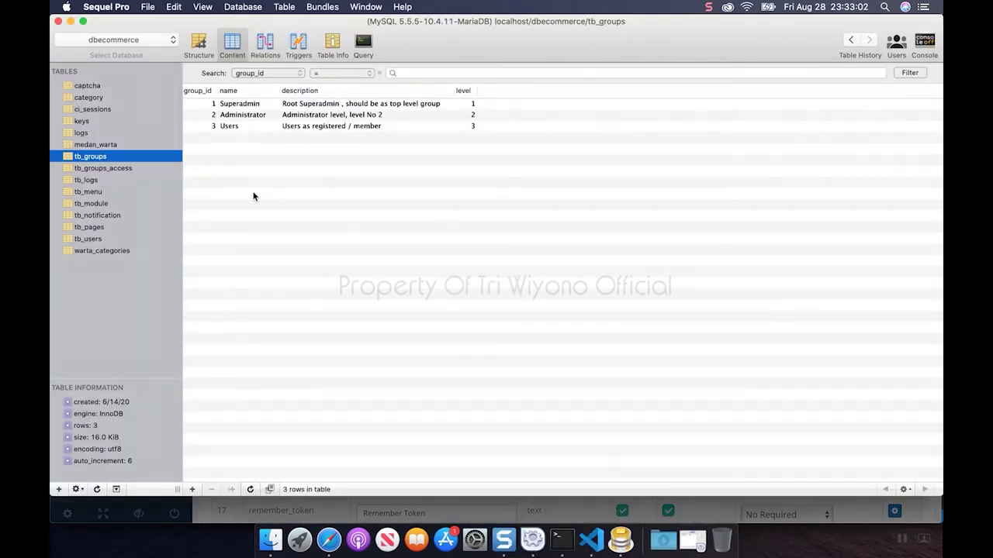
# Step: Browse tb_users in Sequel Pro, inspect the superadmin row, and return to Safari
pyautogui.click(97, 240)
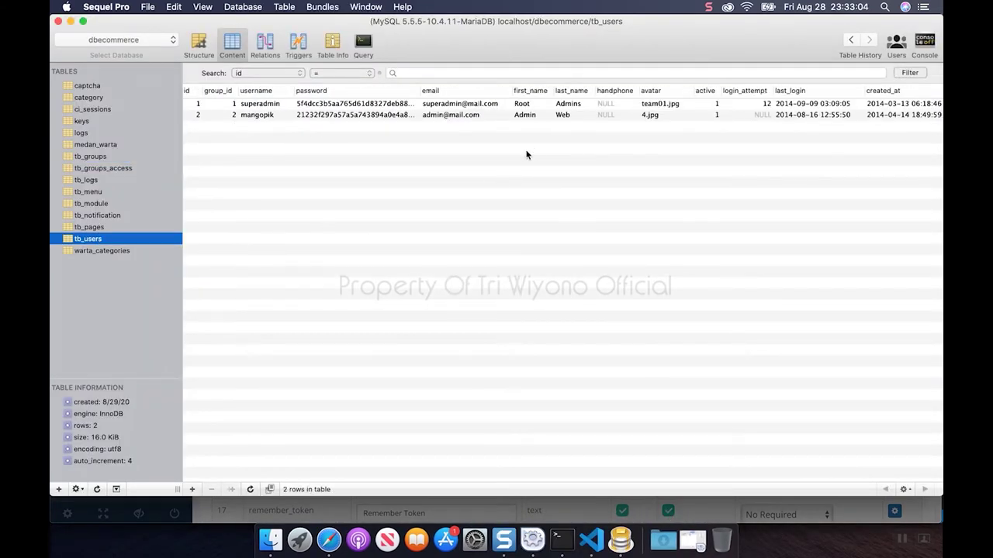
pyautogui.click(713, 106)
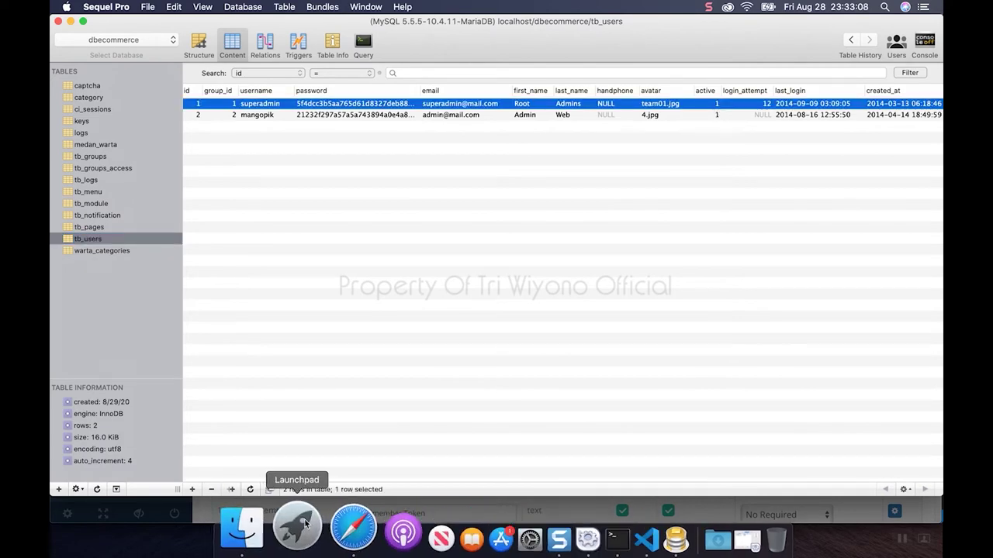
pyautogui.click(329, 529)
# Step: Name value 0 'Tidak Aktif', add value 1 named 'Aktif', and save the active field settings
pyautogui.write('inAc')
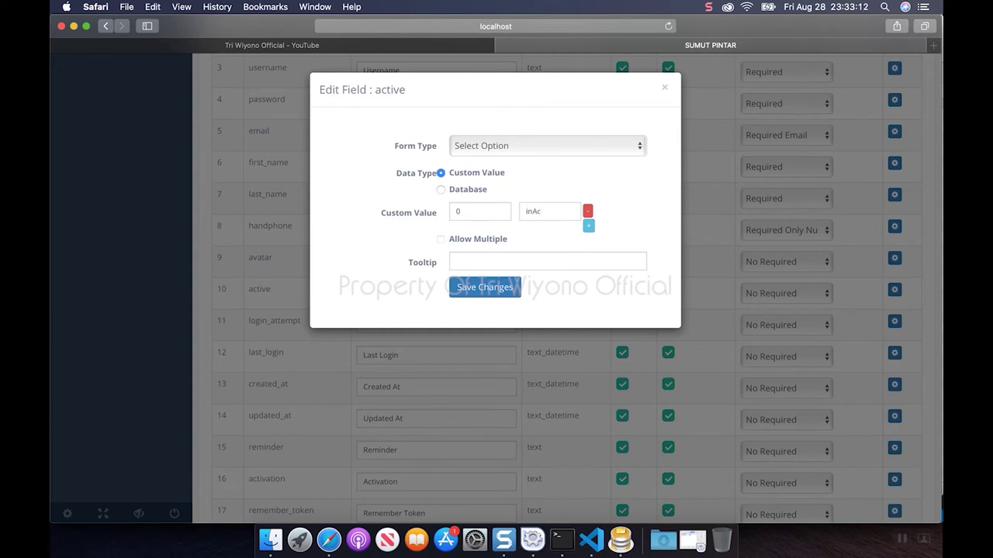
pyautogui.press('BackSpace')
pyautogui.write('In')
pyautogui.press('BackSpace')
pyautogui.press('BackSpace')
pyautogui.write('Tid')
pyautogui.click(589, 225)
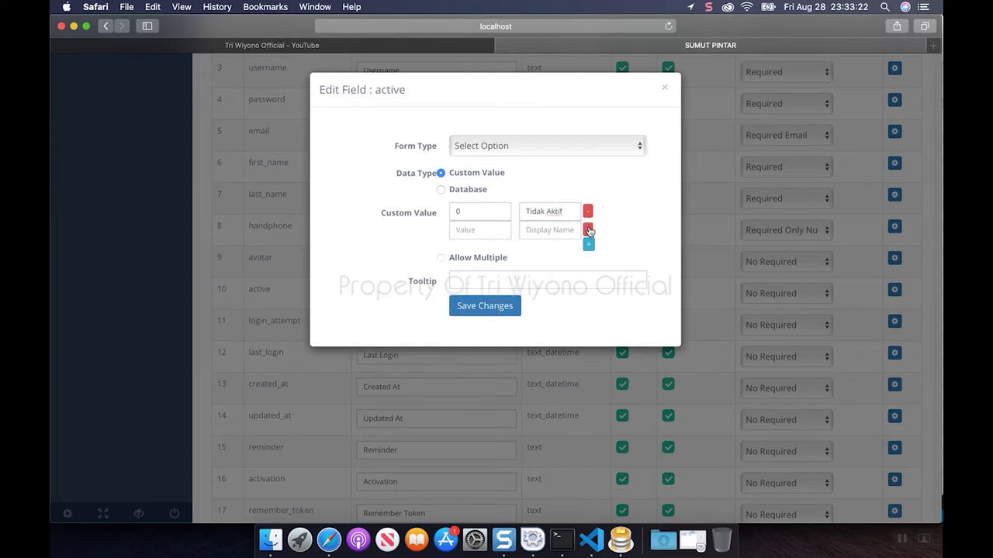
pyautogui.write('1')
pyautogui.click(530, 233)
pyautogui.write('Aktif')
pyautogui.click(492, 311)
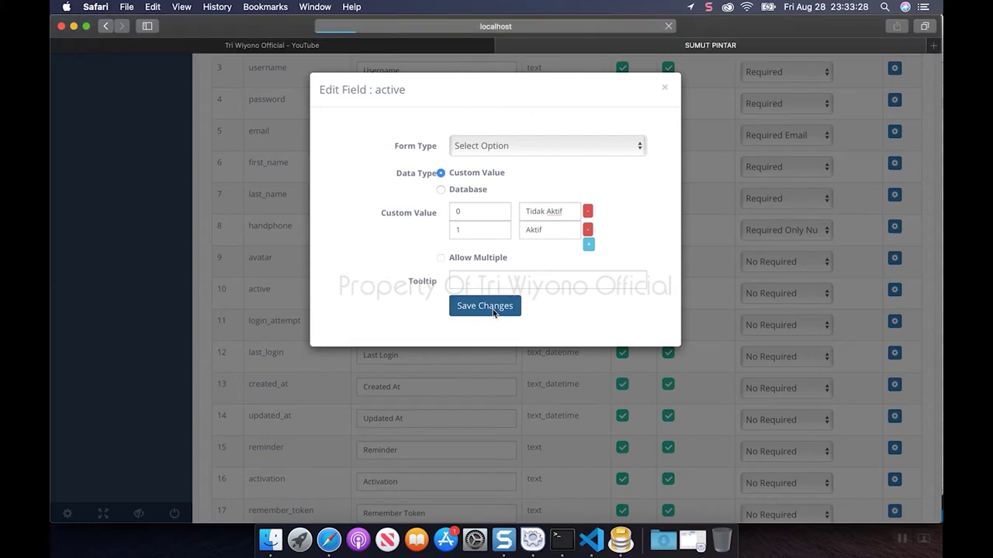
# Step: Set active, avatar and handphone to Required
pyautogui.scroll(-3, 551, 371)
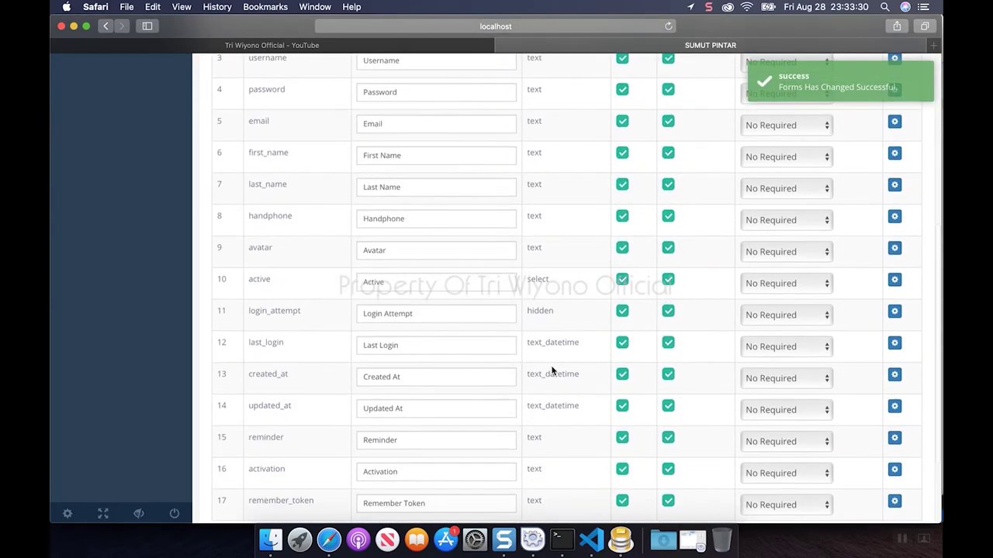
pyautogui.scroll(5, 551, 371)
pyautogui.scroll(-5, 552, 371)
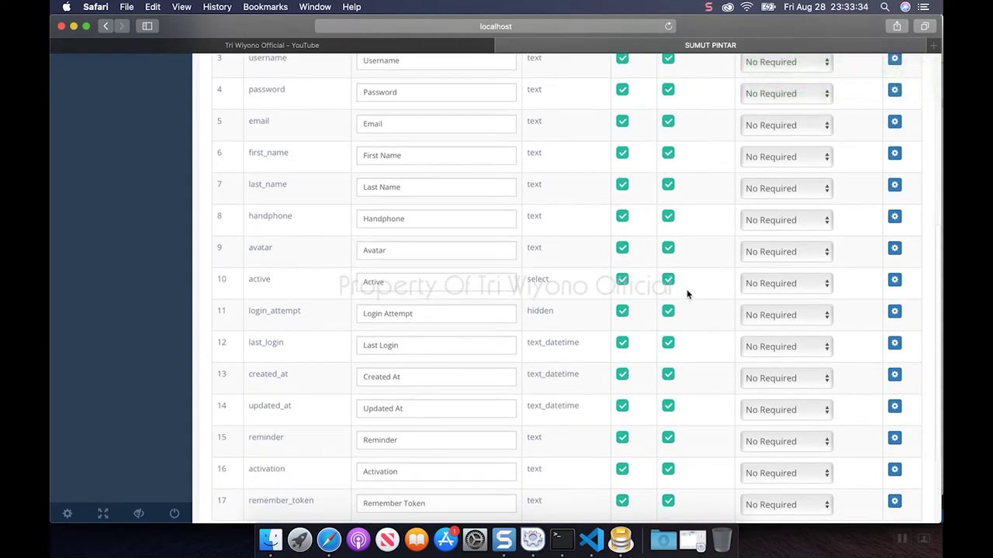
pyautogui.click(791, 288)
pyautogui.click(782, 299)
pyautogui.click(779, 255)
pyautogui.click(774, 264)
pyautogui.click(778, 221)
pyautogui.click(776, 237)
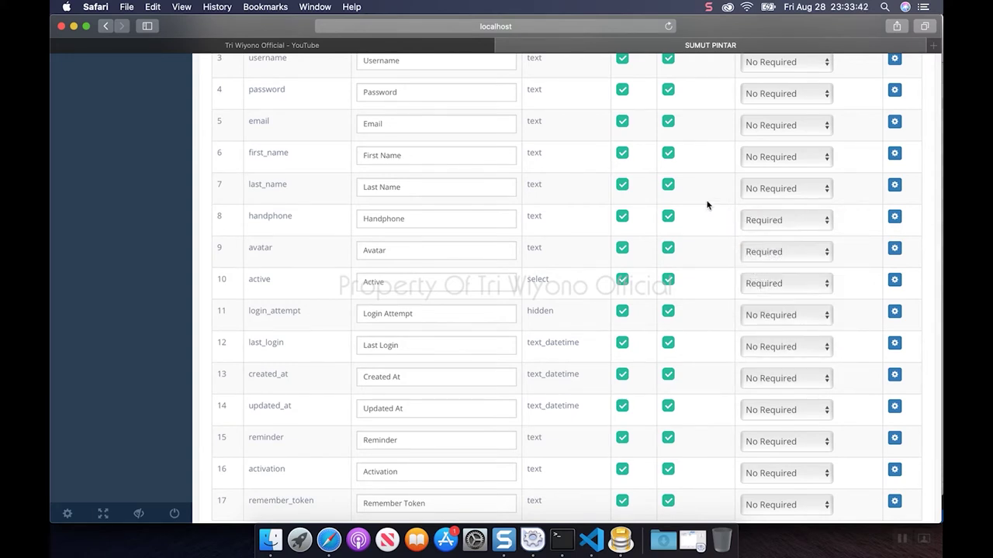
# Step: Set last_name, first_name and email to Required
pyautogui.scroll(2, 706, 201)
pyautogui.click(758, 244)
pyautogui.click(760, 257)
pyautogui.scroll(1, 707, 218)
pyautogui.scroll(1, 707, 218)
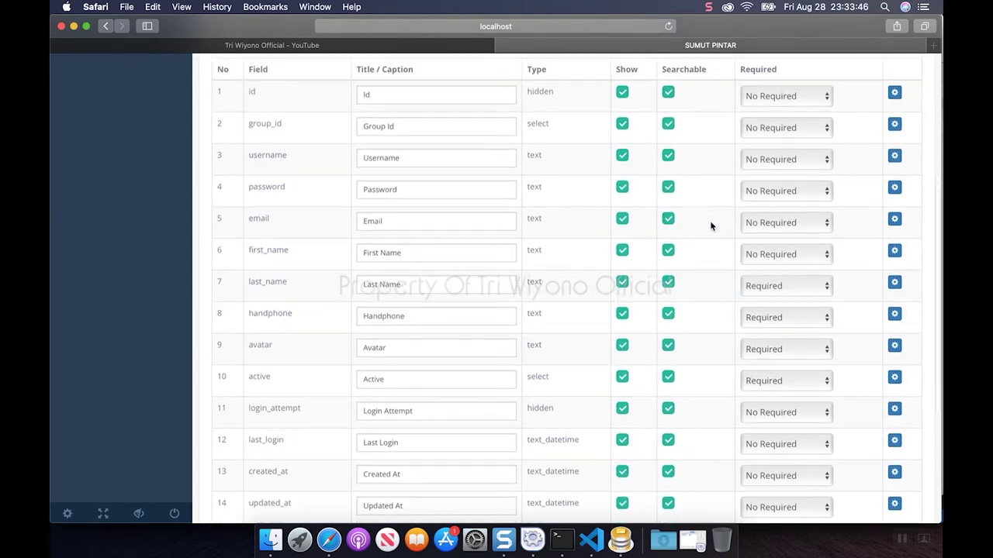
pyautogui.click(771, 258)
pyautogui.click(768, 267)
pyautogui.scroll(1, 716, 239)
pyautogui.click(760, 269)
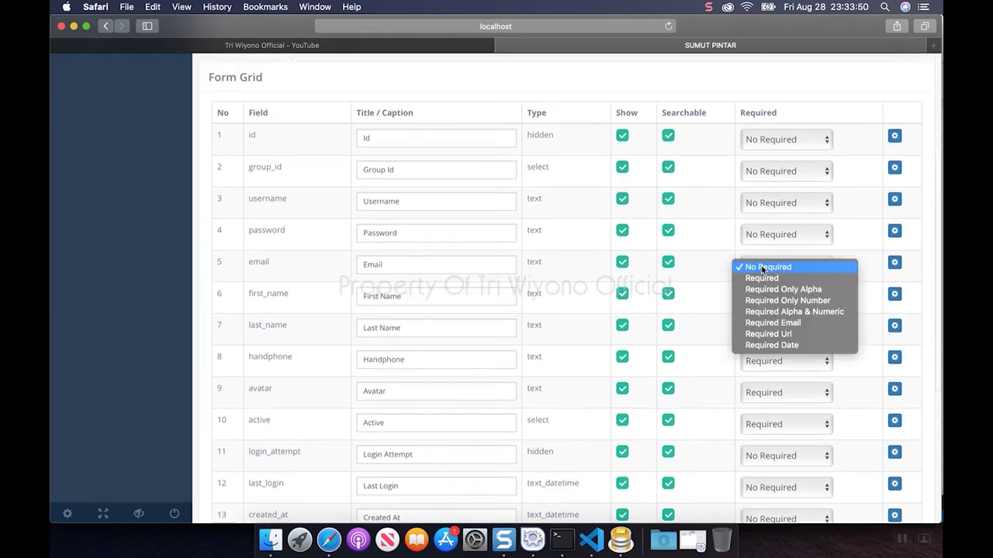
pyautogui.click(760, 278)
# Step: Set password, username and group_id to Required
pyautogui.click(763, 235)
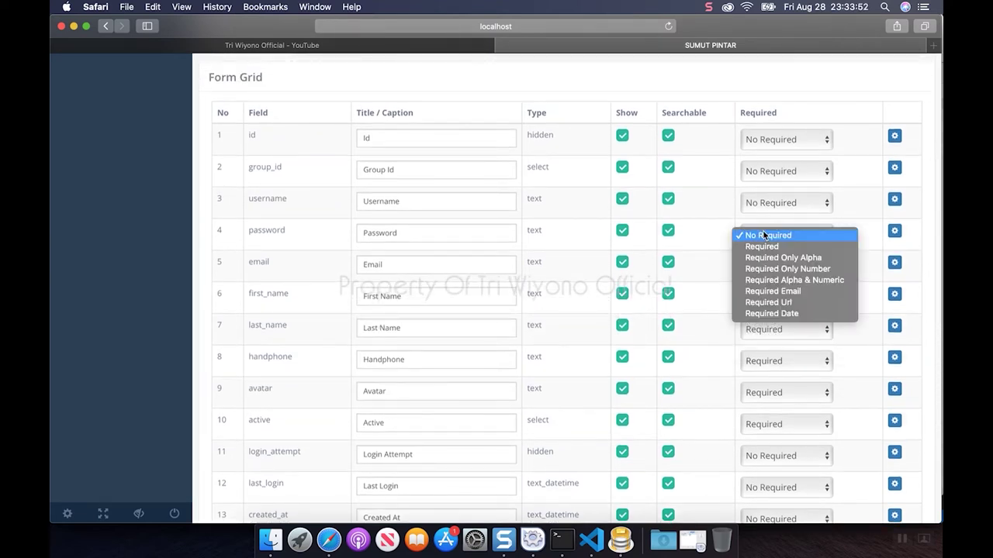
pyautogui.click(767, 245)
pyautogui.click(772, 207)
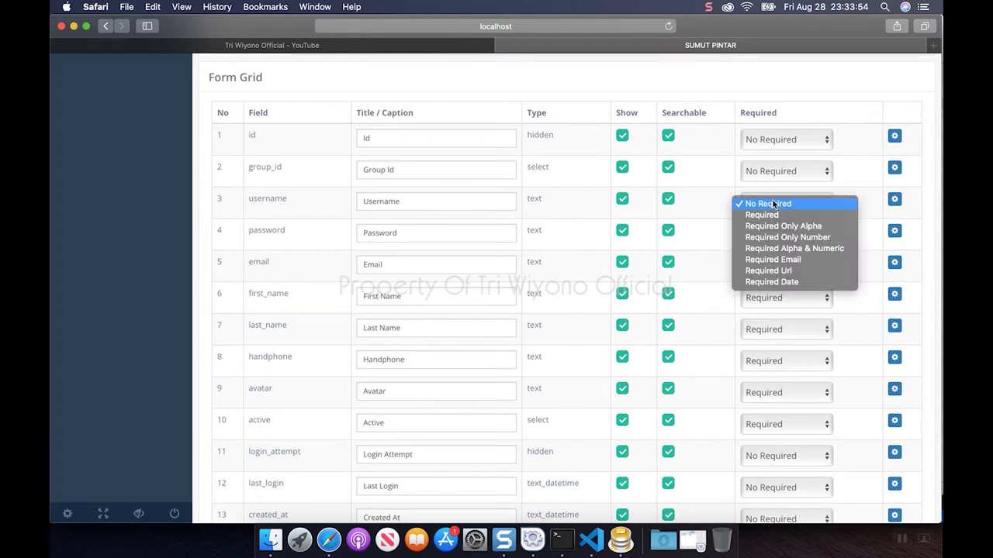
pyautogui.click(772, 214)
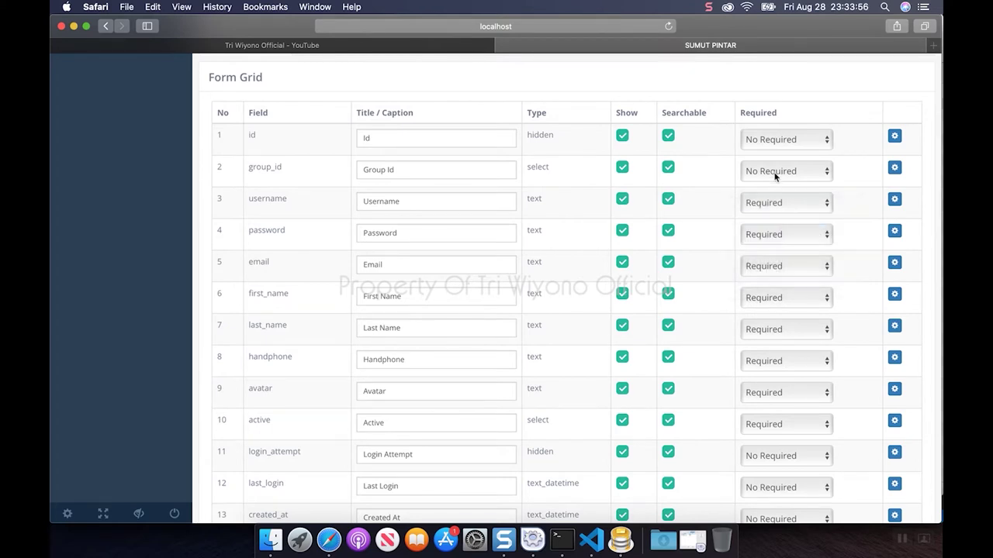
pyautogui.click(774, 171)
pyautogui.click(772, 183)
pyautogui.scroll(-2, 702, 248)
pyautogui.scroll(-3, 702, 248)
pyautogui.scroll(-2, 701, 249)
pyautogui.scroll(2, 701, 248)
pyautogui.scroll(10, 701, 248)
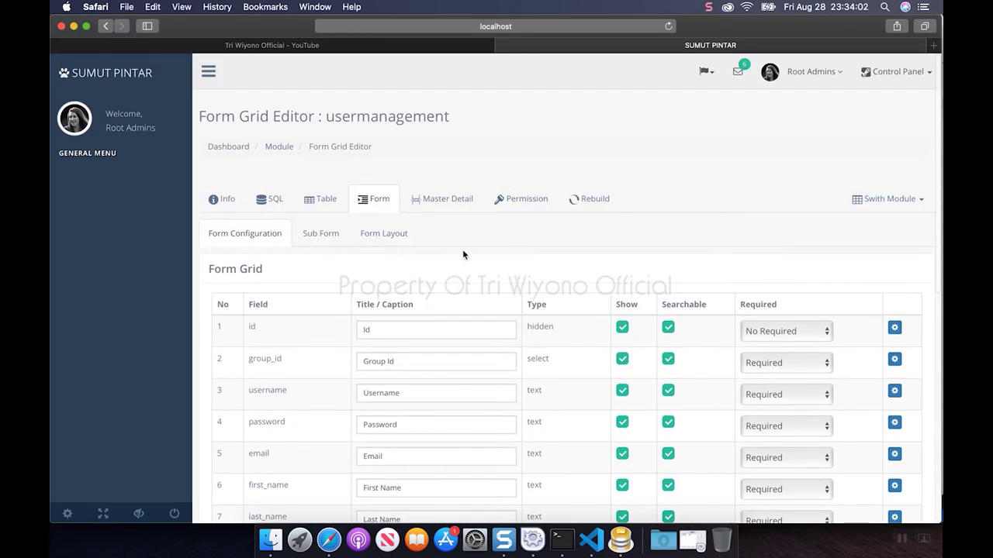
# Step: Turn off searching for the id, password and avatar fields
pyautogui.scroll(-3, 463, 255)
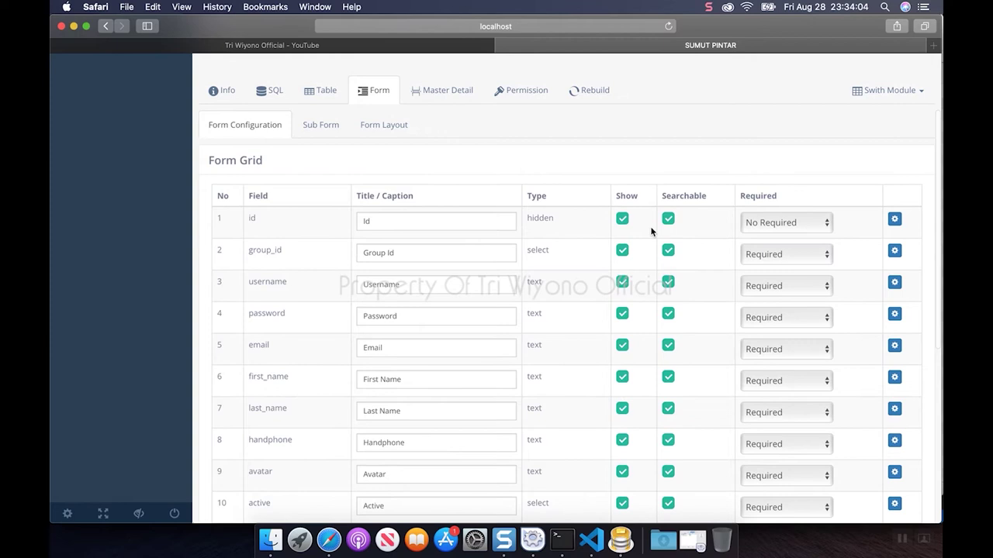
pyautogui.scroll(-2, 692, 255)
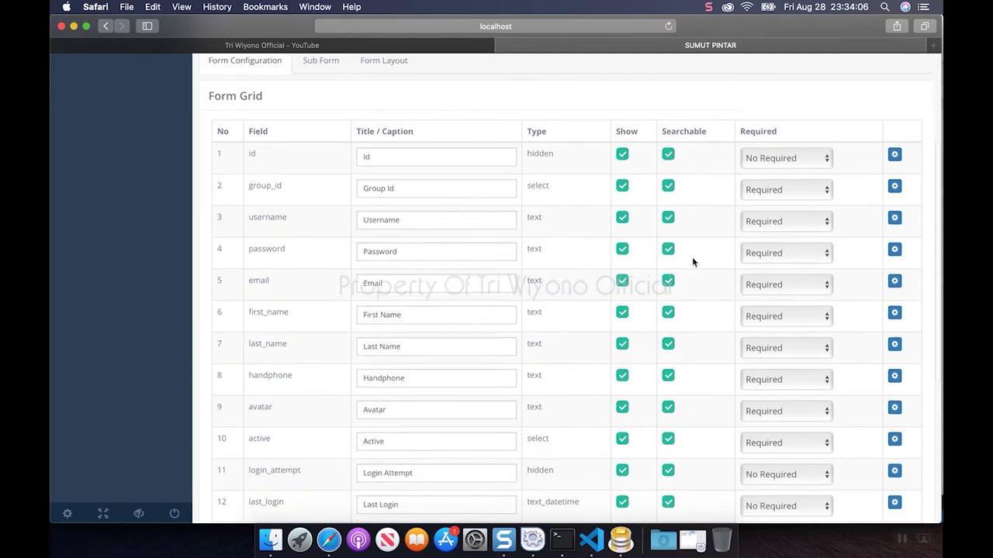
pyautogui.scroll(-1, 692, 262)
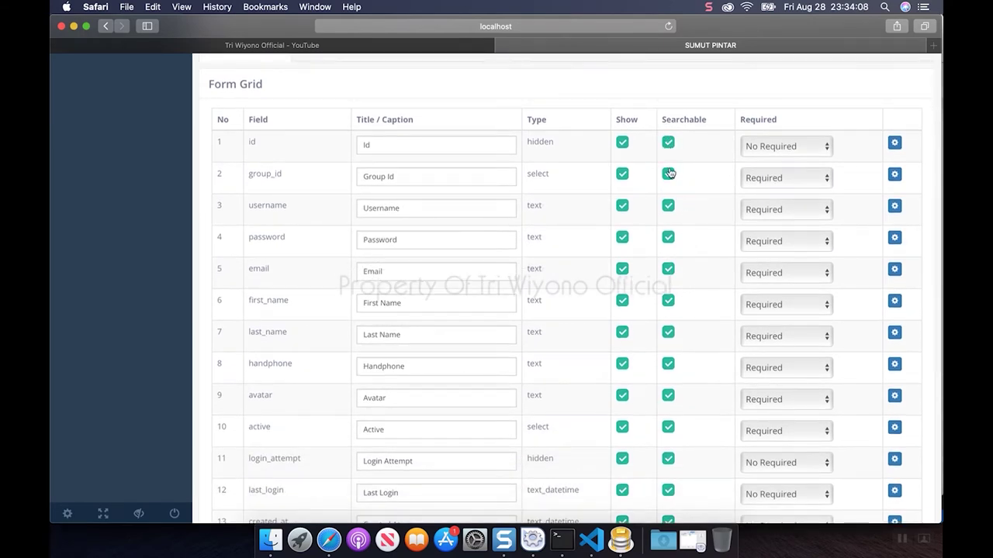
pyautogui.click(669, 144)
pyautogui.click(670, 239)
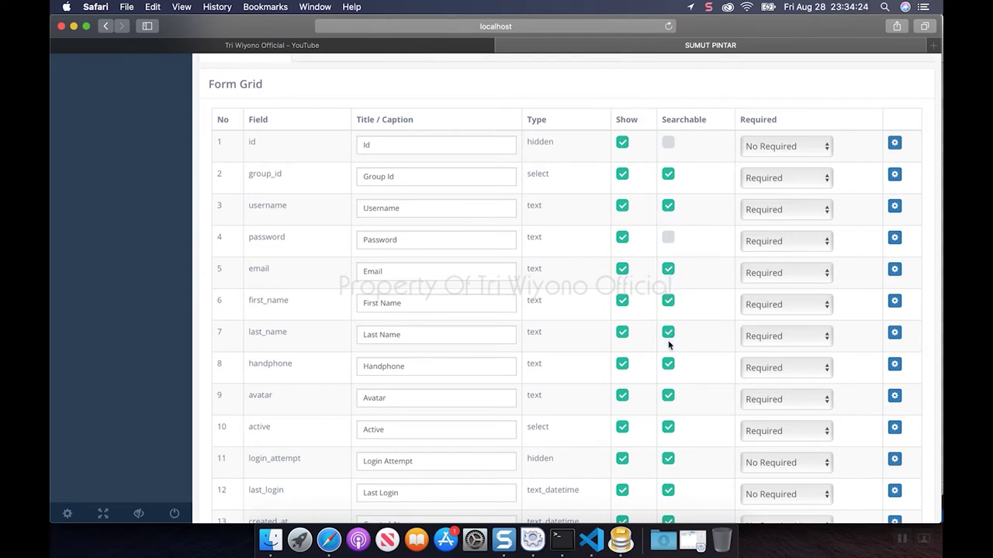
pyautogui.click(669, 399)
# Step: Save the form grid configuration and go to the Master Detail setup
pyautogui.scroll(-5, 698, 395)
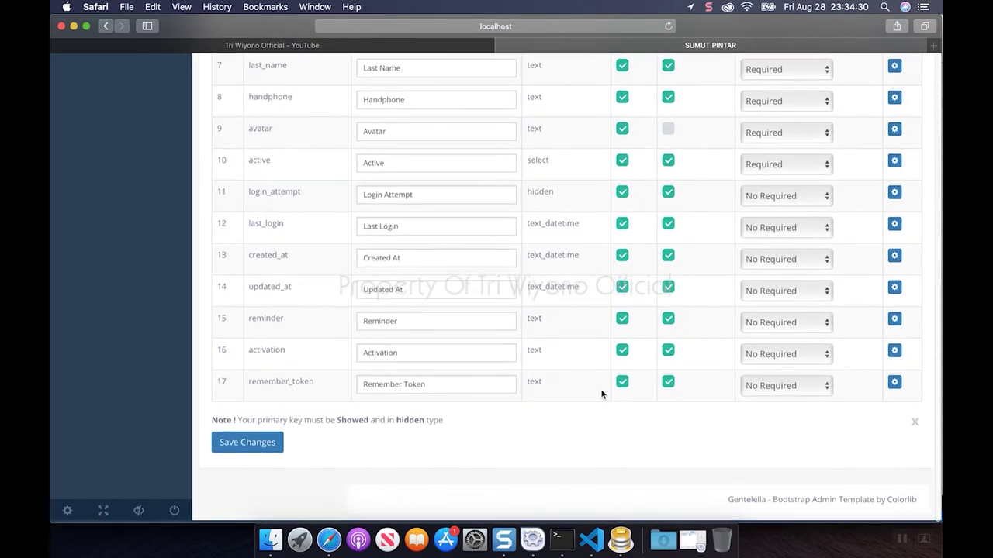
pyautogui.click(261, 448)
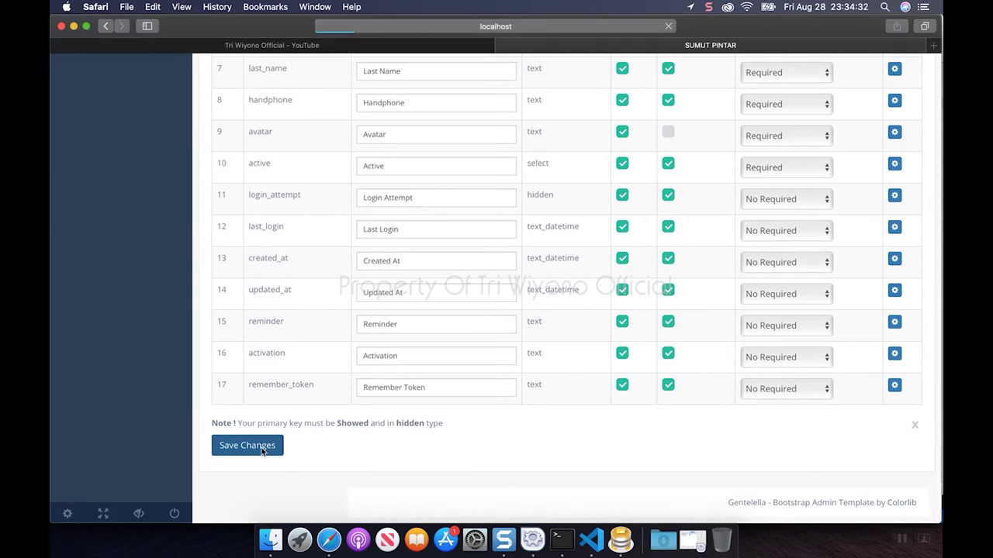
pyautogui.click(441, 200)
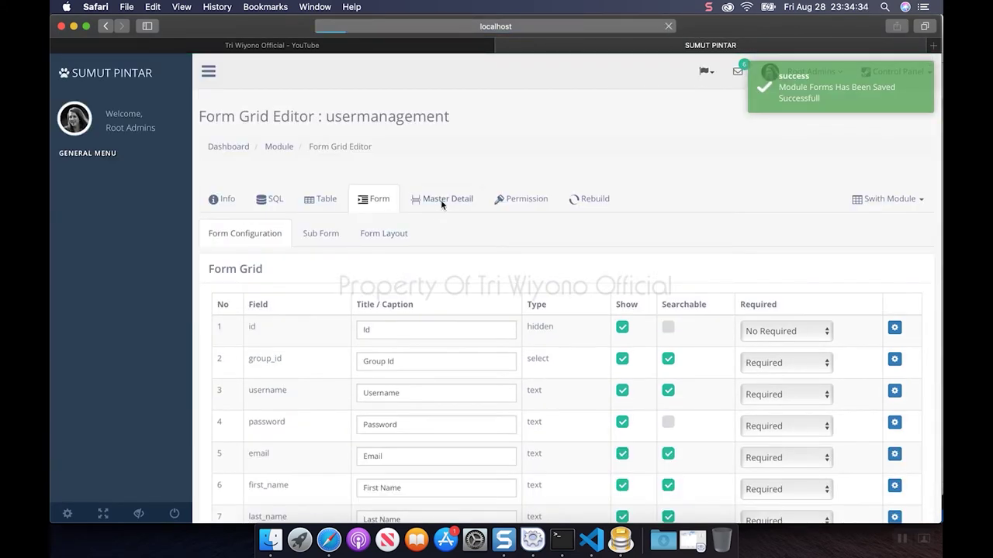
pyautogui.write('u')
# Step: Save a master-detail link titled 'User Management' to module User Management, table tb_users, detail key id
pyautogui.press('BackSpace')
pyautogui.write('User')
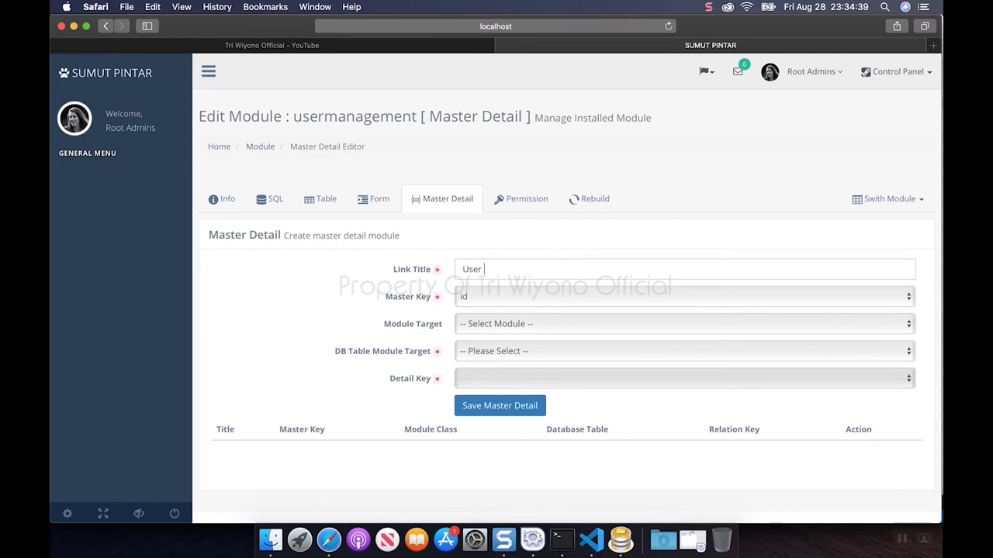
pyautogui.write('Management')
pyautogui.click(511, 327)
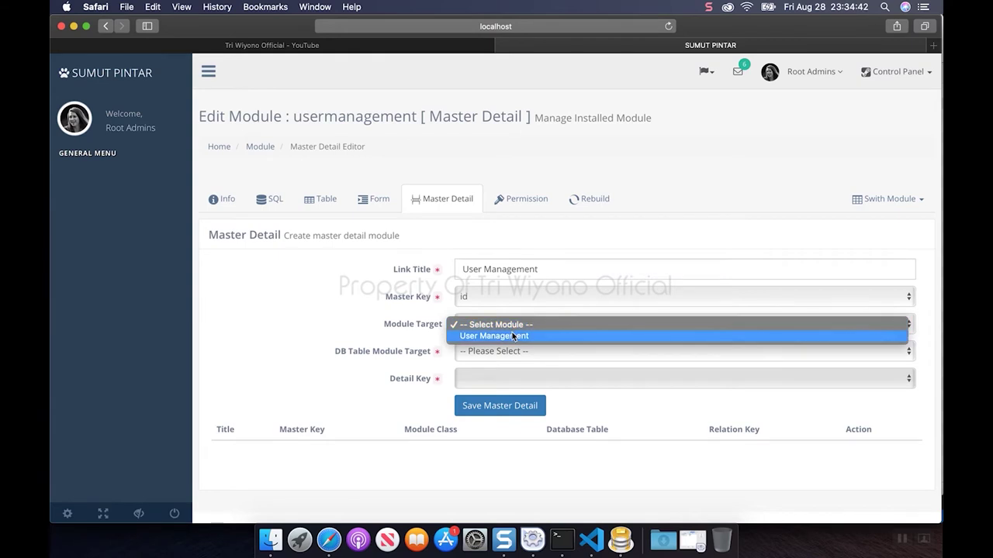
pyautogui.click(512, 333)
pyautogui.click(503, 355)
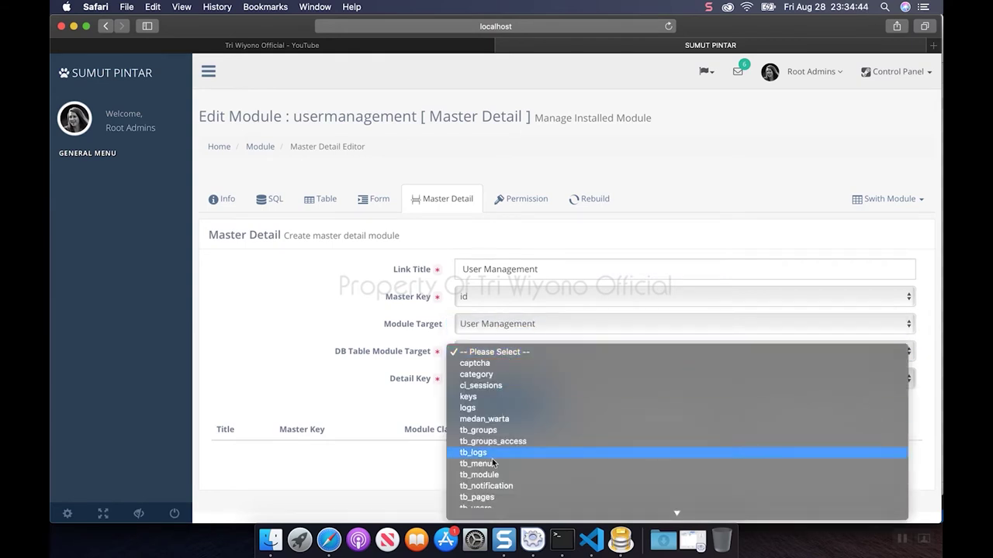
pyautogui.scroll(-1, 493, 482)
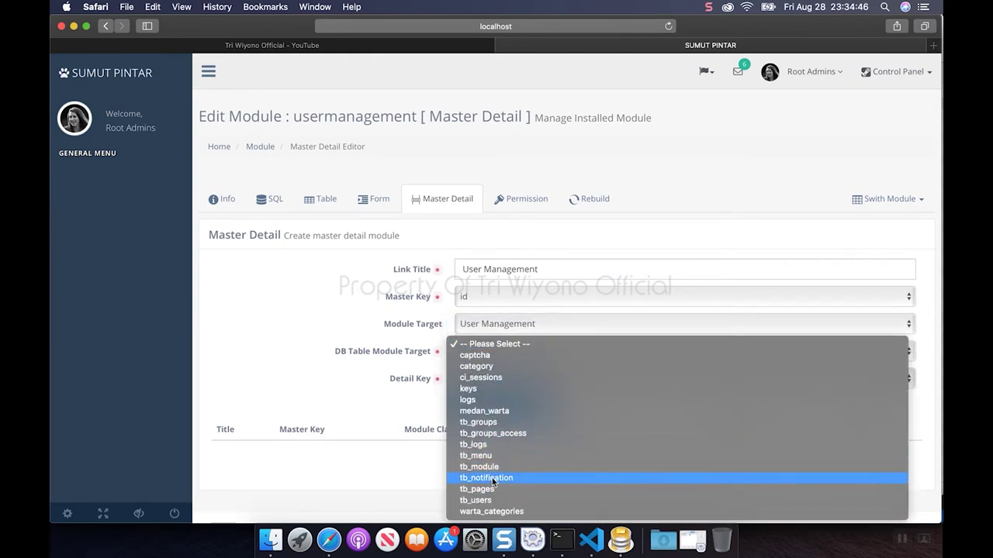
pyautogui.click(484, 501)
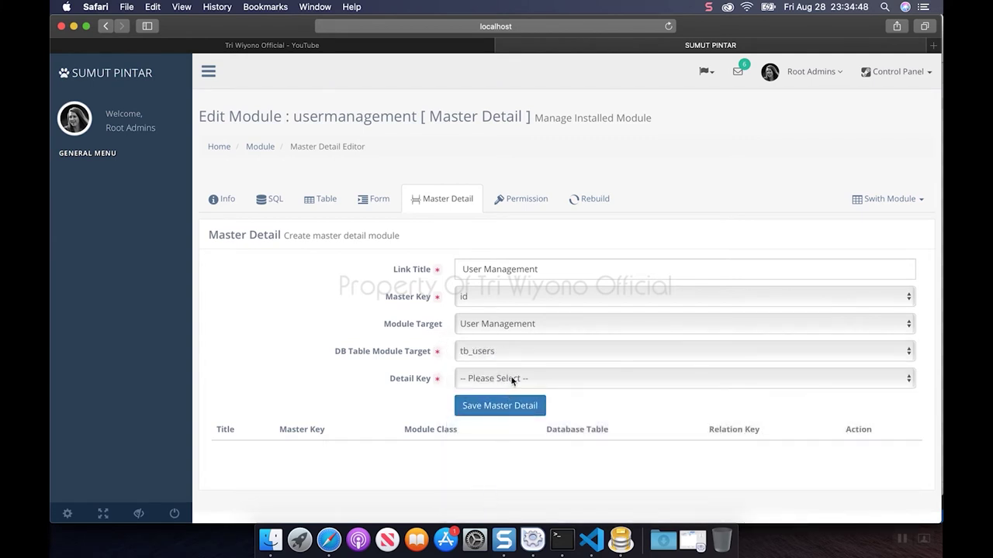
pyautogui.click(512, 380)
pyautogui.click(500, 394)
pyautogui.click(505, 411)
pyautogui.click(526, 201)
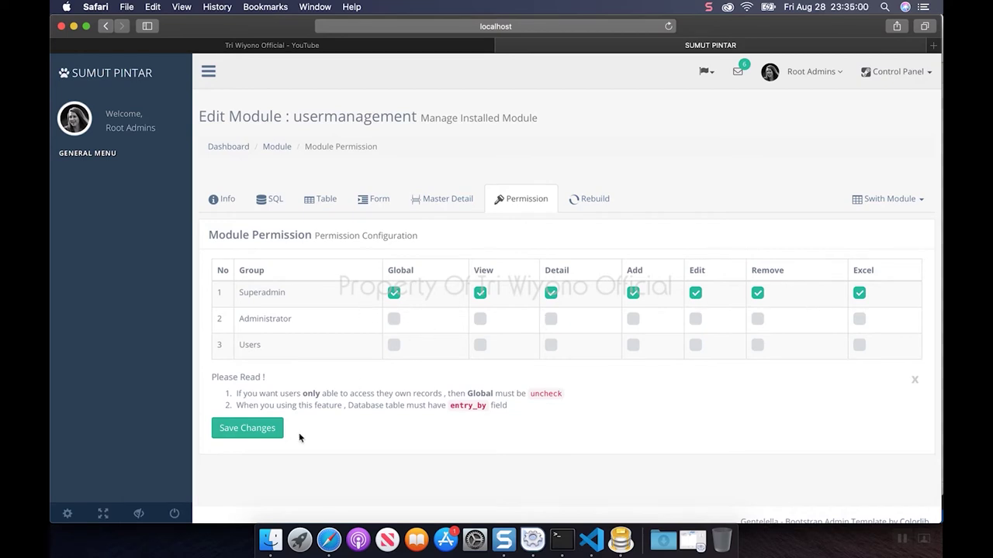
# Step: Save the permissions and rebuild usermanagement's controller, model and grid table view
pyautogui.click(258, 437)
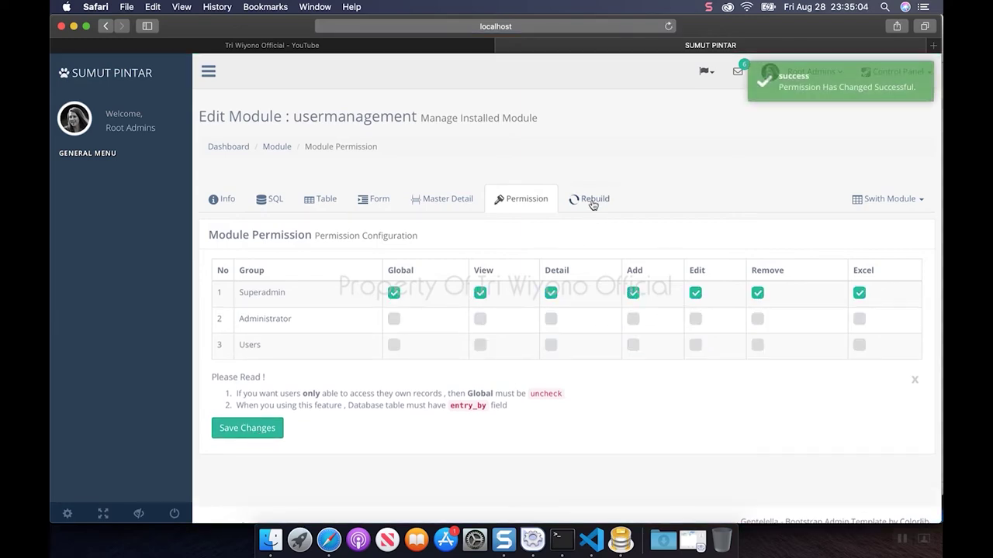
pyautogui.click(594, 202)
pyautogui.click(434, 128)
pyautogui.click(435, 162)
pyautogui.click(434, 194)
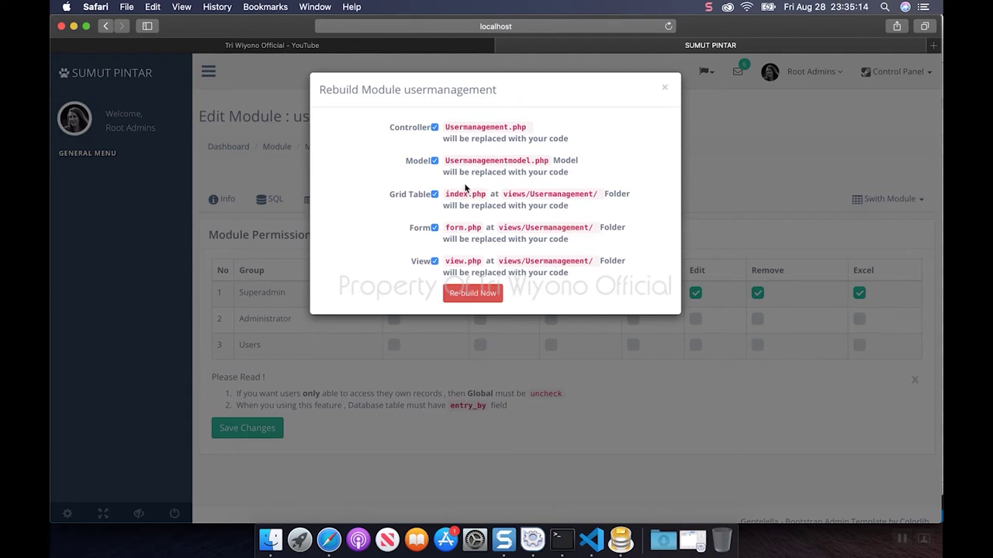
pyautogui.click(482, 295)
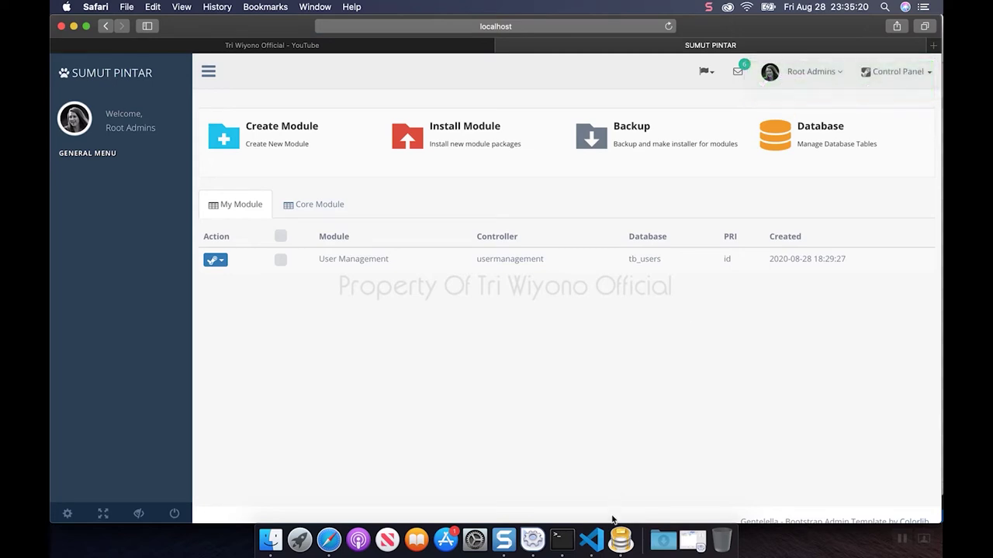
pyautogui.click(591, 540)
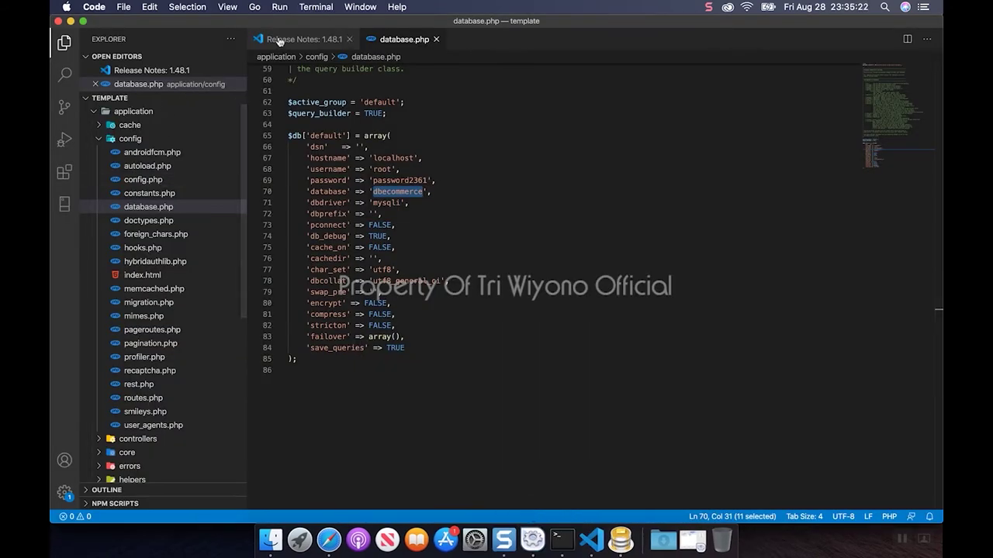
# Step: Open controllers/Usermanagement.php in VS Code and read down to its save() function
pyautogui.click(239, 57)
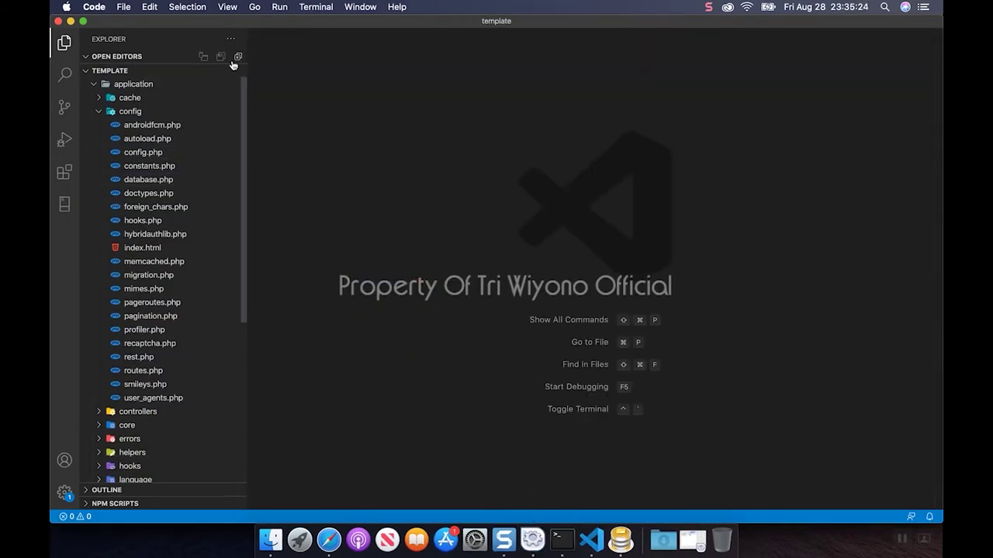
pyautogui.click(100, 113)
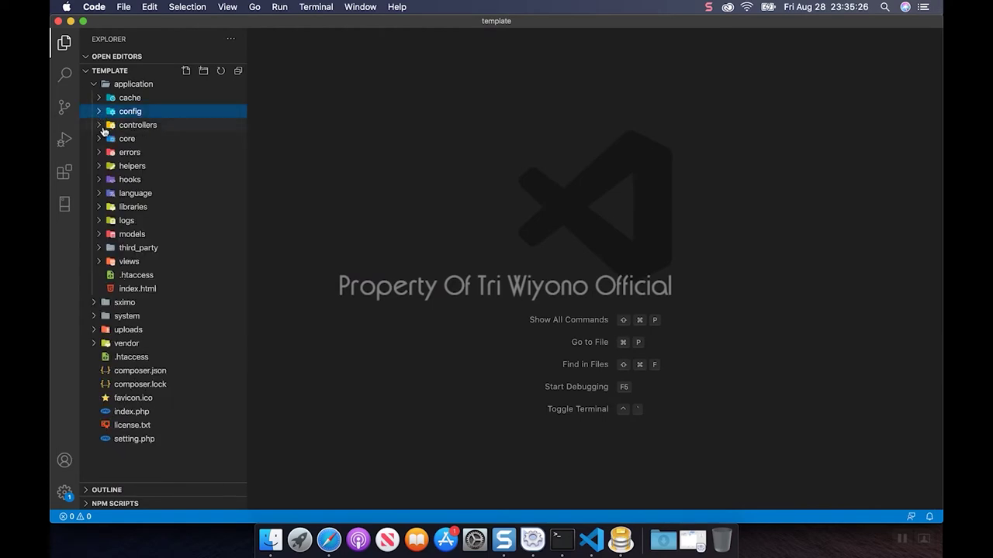
pyautogui.click(100, 127)
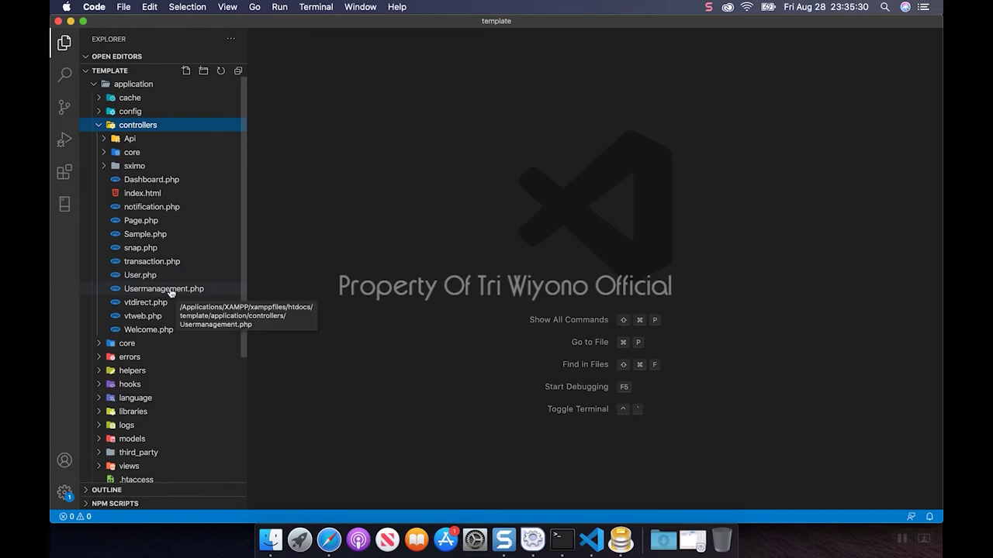
pyautogui.click(171, 292)
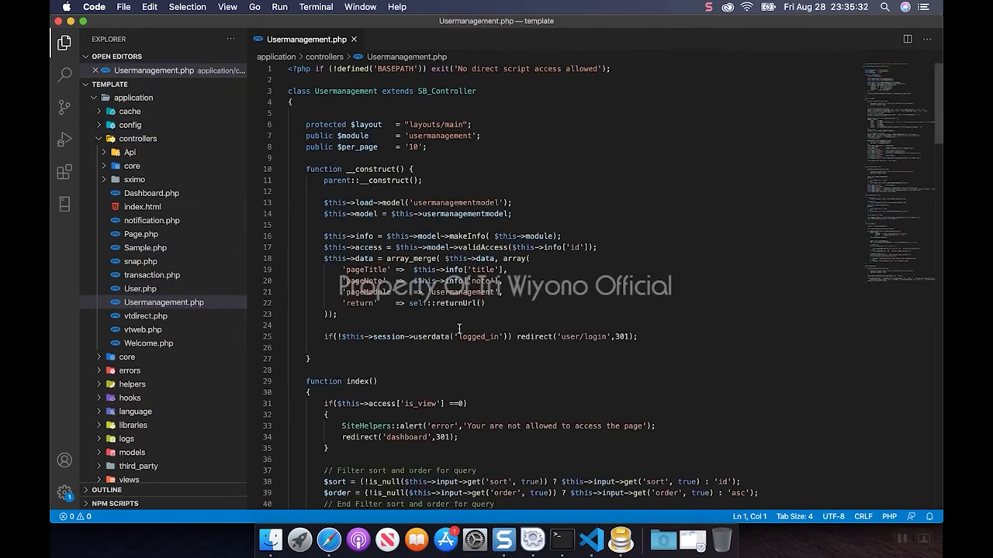
pyautogui.scroll(-4, 459, 329)
pyautogui.scroll(-8, 459, 329)
pyautogui.scroll(-7, 460, 329)
pyautogui.scroll(-6, 459, 329)
pyautogui.scroll(-5, 460, 329)
pyautogui.scroll(-6, 459, 329)
pyautogui.scroll(-2, 459, 329)
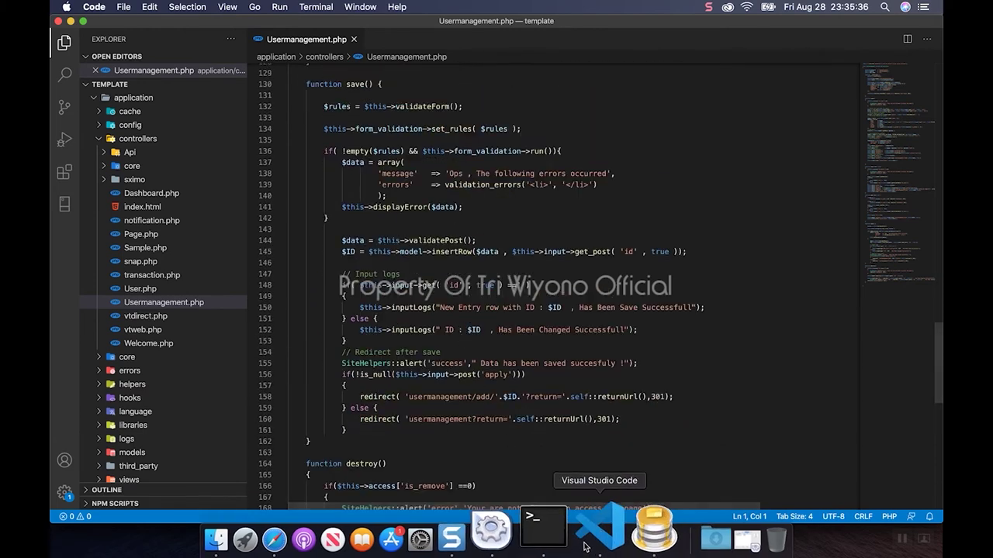
pyautogui.click(324, 541)
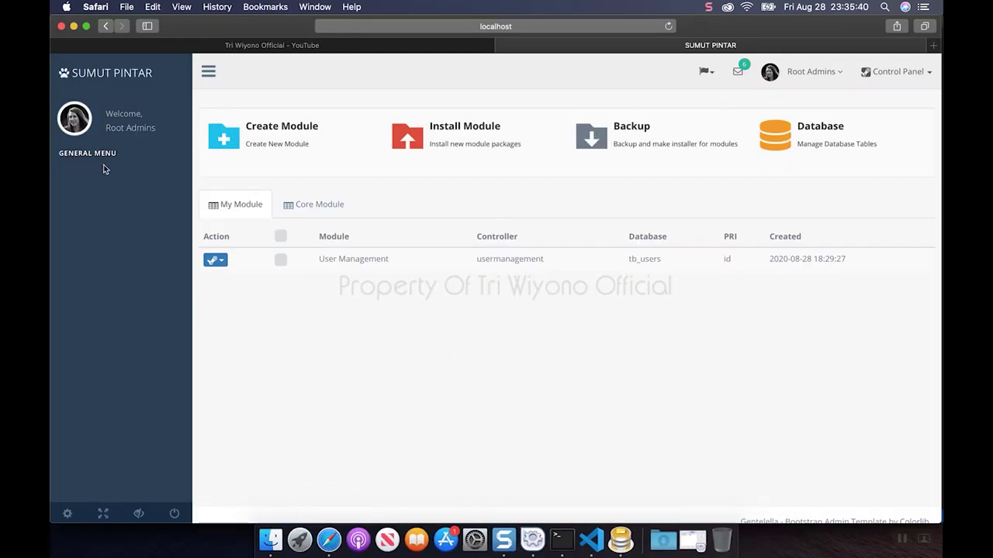
# Step: Go to the Side Menu list in Control Panel's Menu Management
pyautogui.click(896, 71)
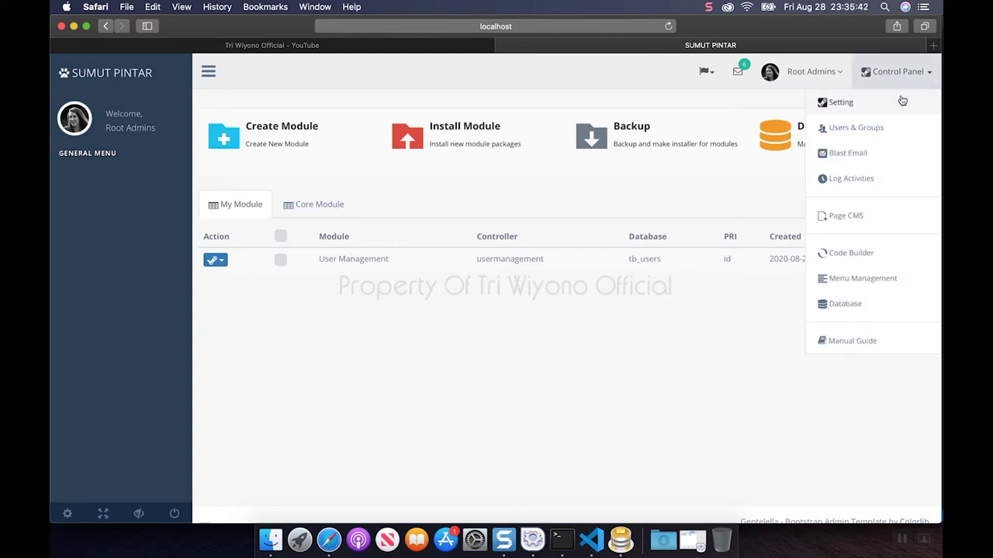
pyautogui.click(862, 129)
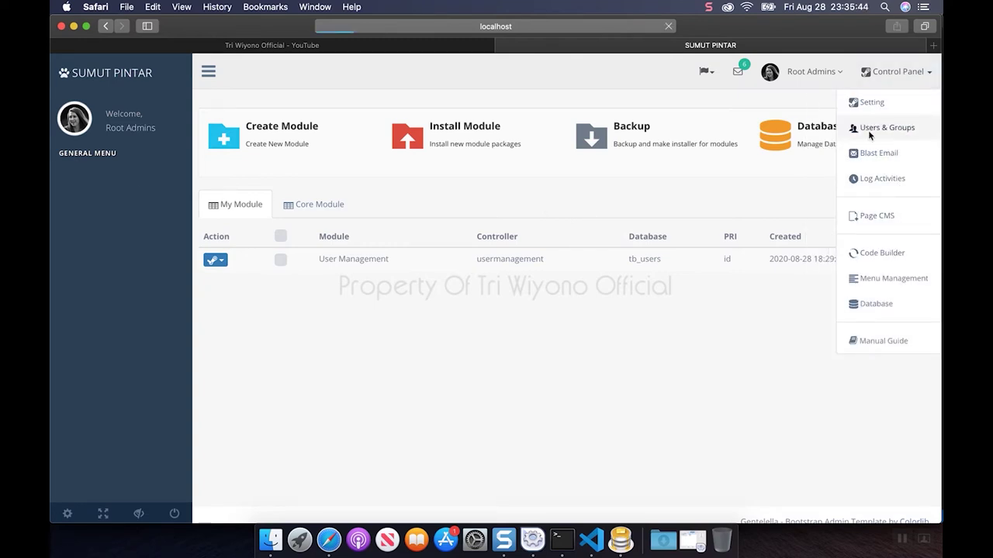
pyautogui.click(898, 71)
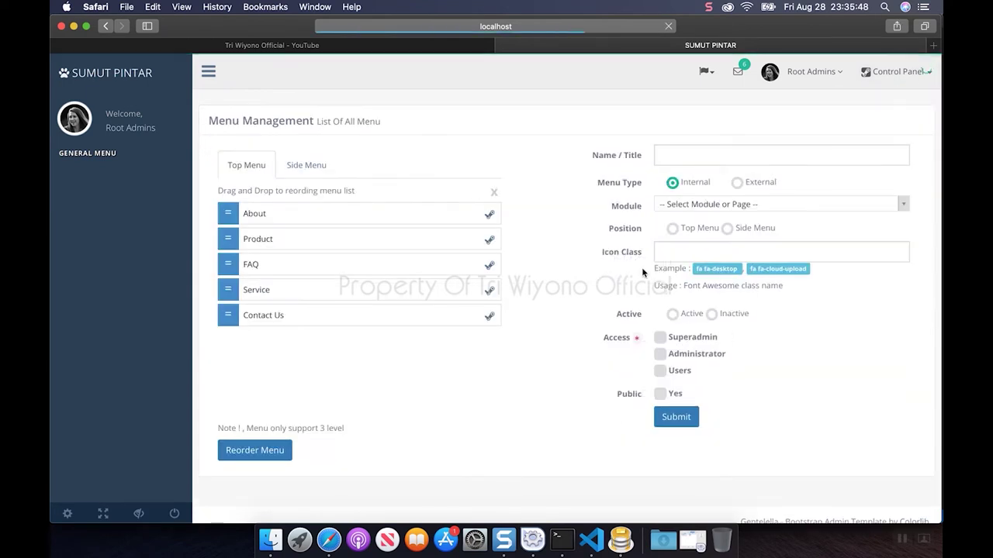
pyautogui.click(311, 165)
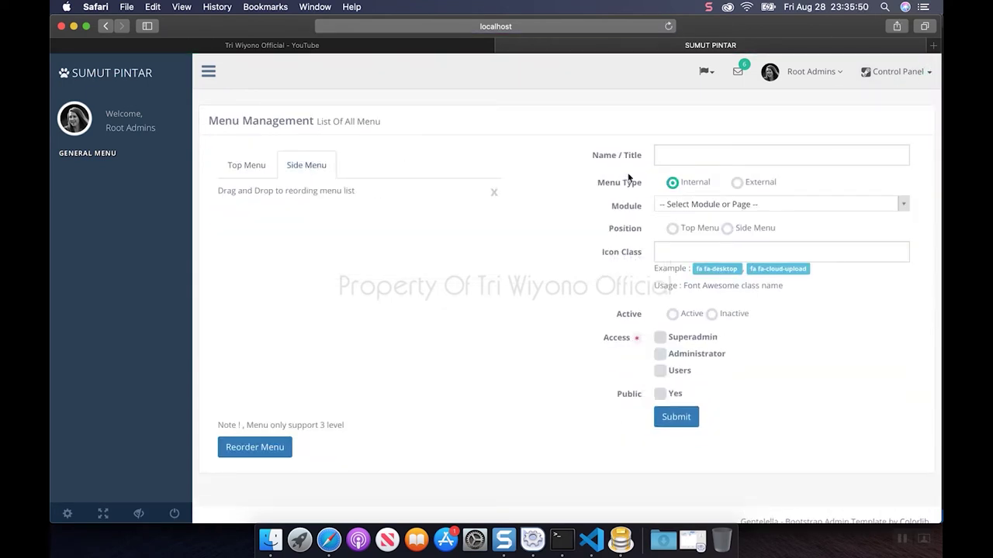
# Step: Submit a menu entry 'User Management', position Side Menu, icon 'fa fa-desktop', Active, Superadmin access
pyautogui.write('A')
pyautogui.write('ccou')
pyautogui.press('BackSpace')
pyautogui.press('BackSpace')
pyautogui.press('BackSpace')
pyautogui.write('Use')
pyautogui.write('Maa')
pyautogui.write('nagement')
pyautogui.click(725, 229)
pyautogui.write('fa fa-desktop')
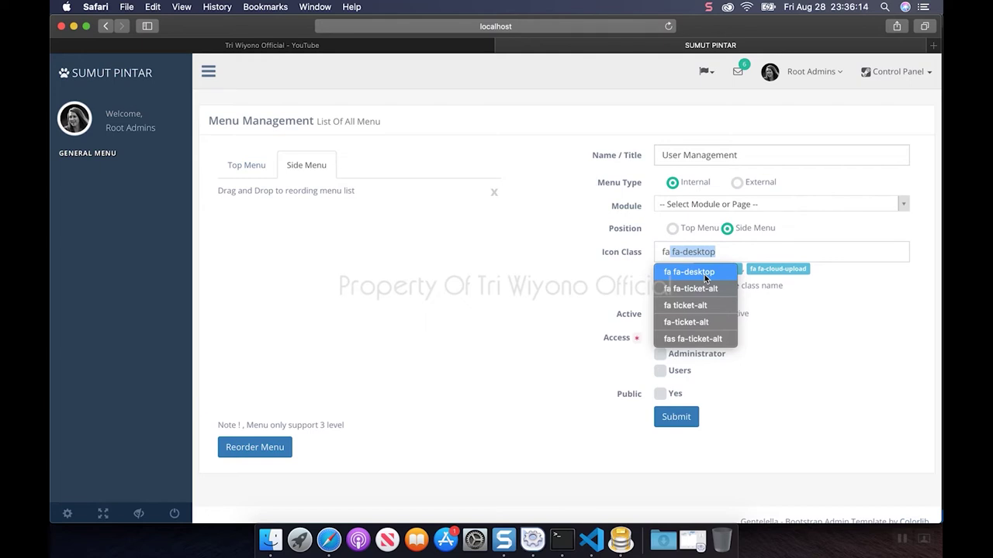
pyautogui.click(838, 303)
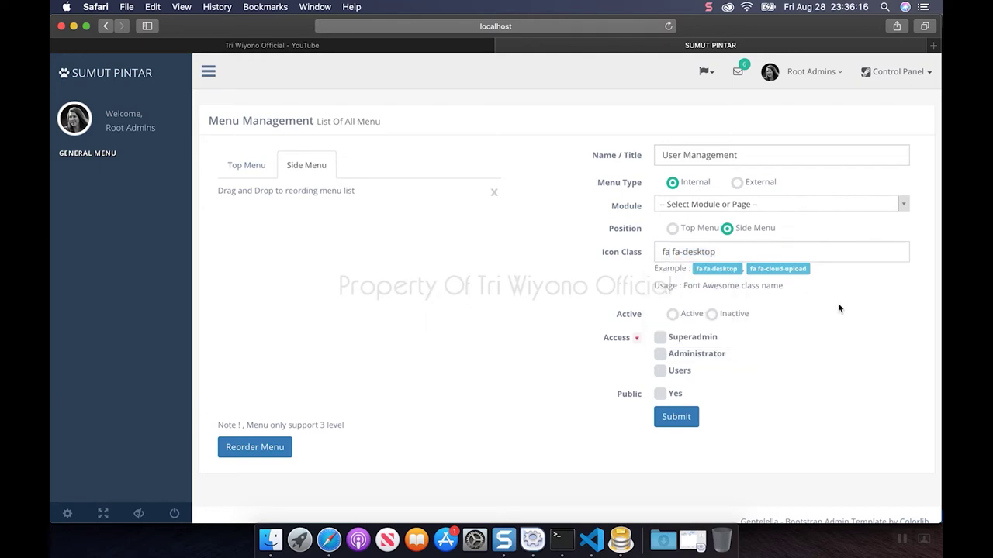
pyautogui.click(673, 314)
pyautogui.click(660, 338)
pyautogui.click(678, 419)
pyautogui.click(687, 416)
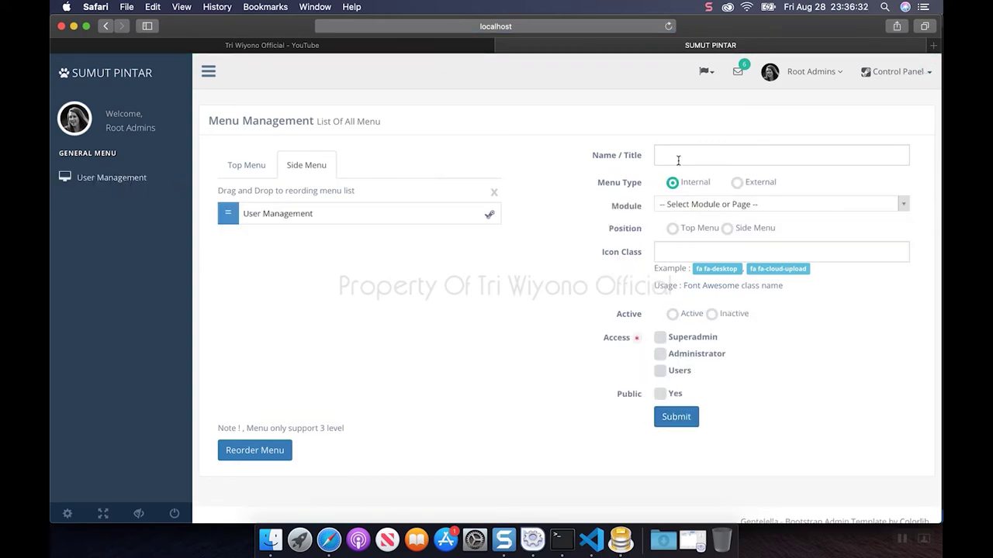
# Step: Create an active side-menu entry titled 'User', linked to the User Management module, with Superadmin access
pyautogui.write('C')
pyautogui.press('BackSpace')
pyautogui.press('BackSpace')
pyautogui.press('BackSpace')
pyautogui.write('Use')
pyautogui.click(741, 205)
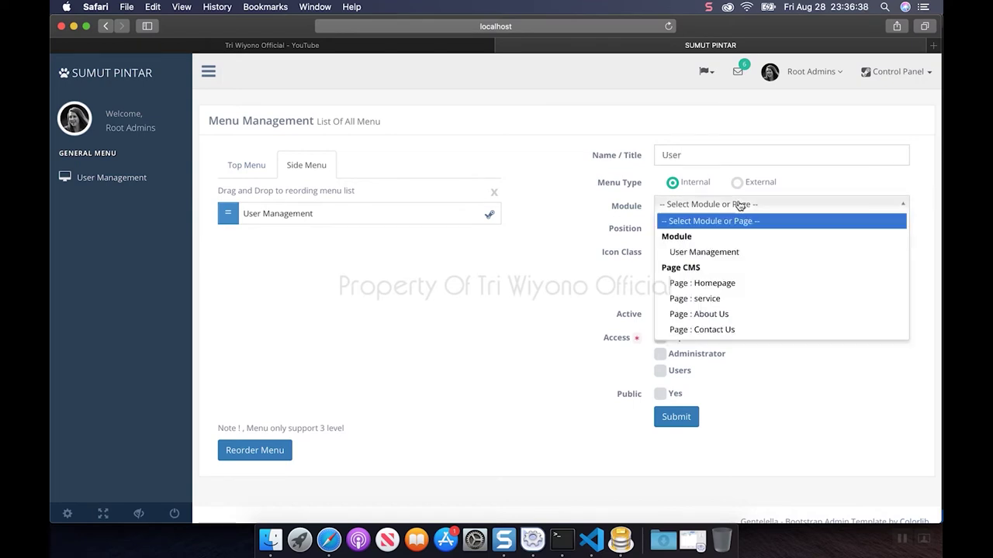
pyautogui.click(718, 252)
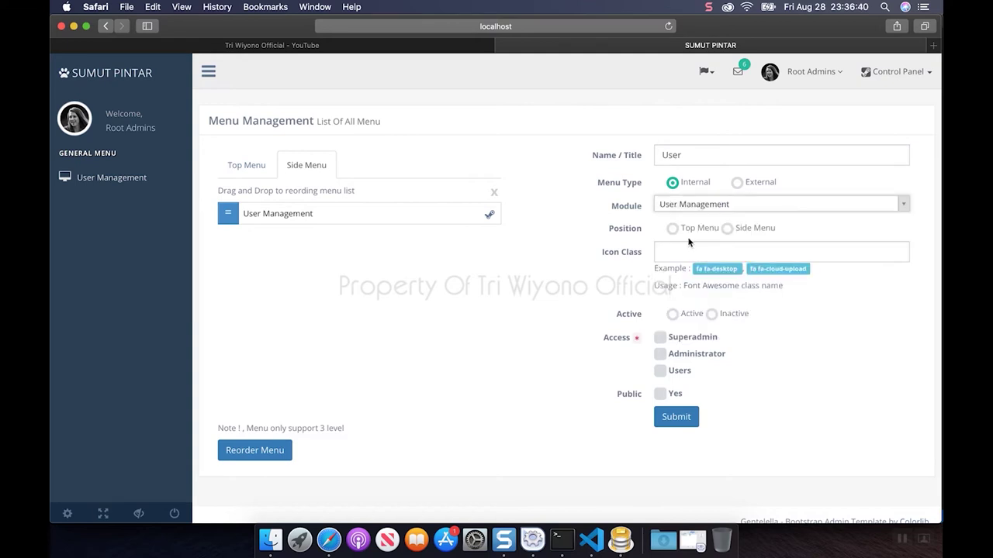
pyautogui.click(727, 229)
pyautogui.click(731, 251)
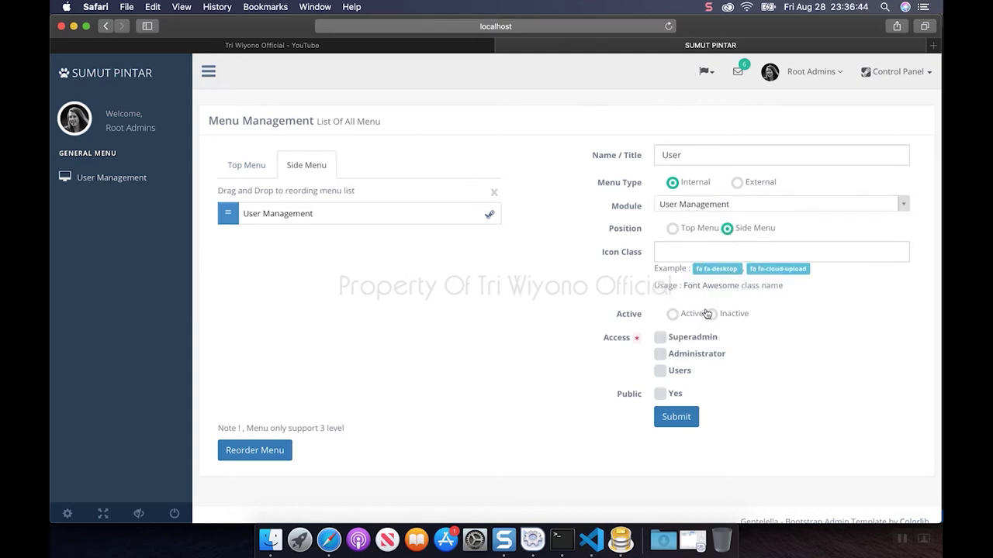
pyautogui.click(672, 316)
pyautogui.click(660, 337)
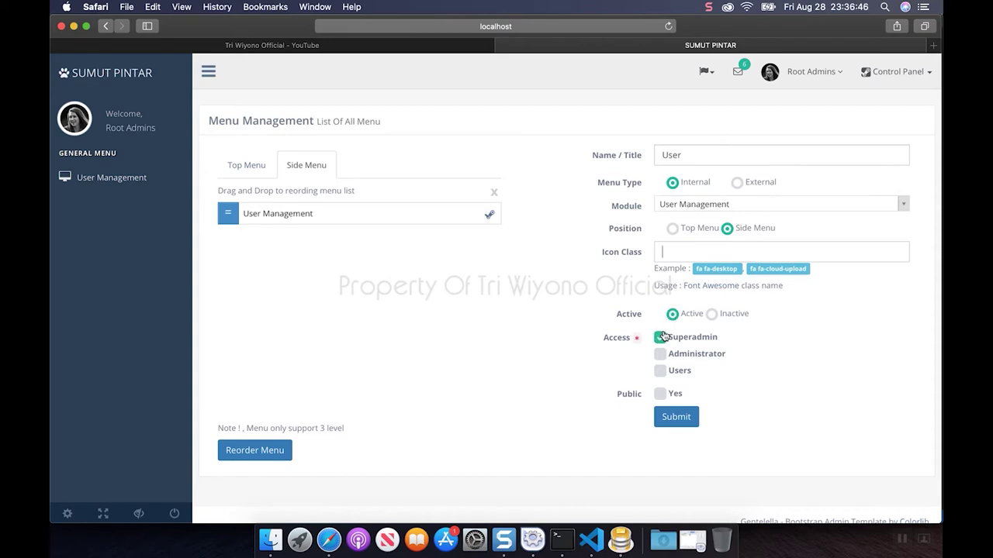
pyautogui.click(677, 419)
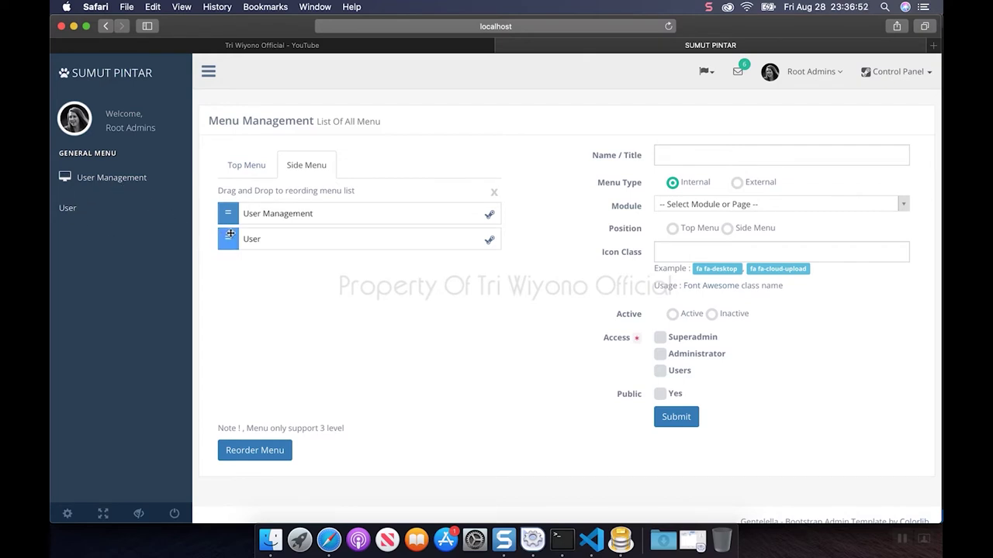
# Step: Nest User under User Management, save the menu order, open the user list, and switch to Sequel Pro
pyautogui.moveTo(232, 233); pyautogui.dragTo(252, 236)
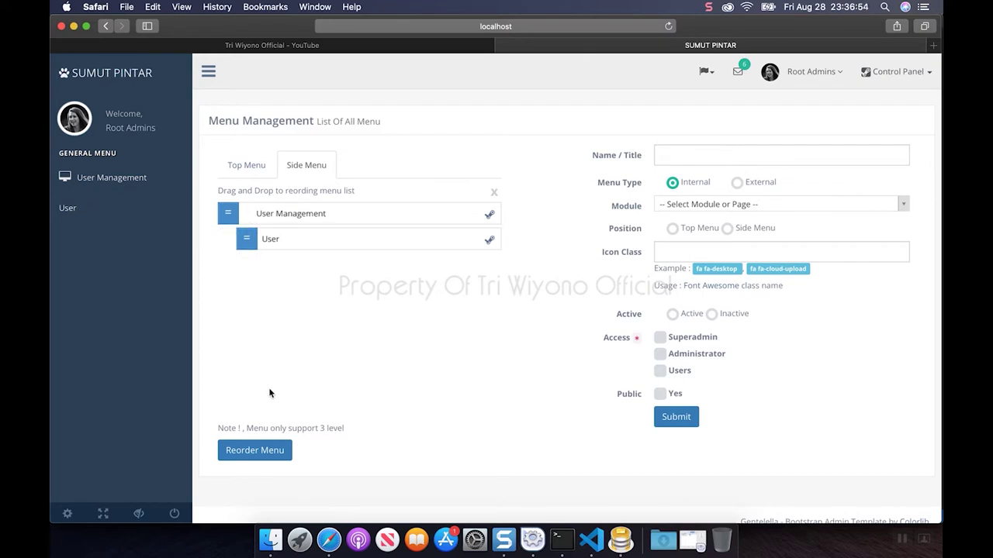
pyautogui.click(255, 450)
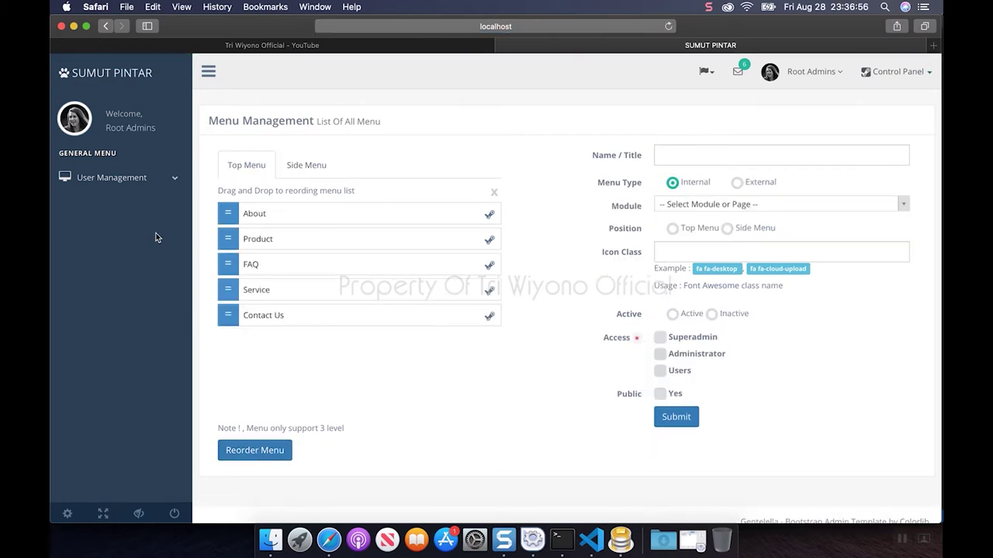
pyautogui.click(142, 185)
pyautogui.click(119, 203)
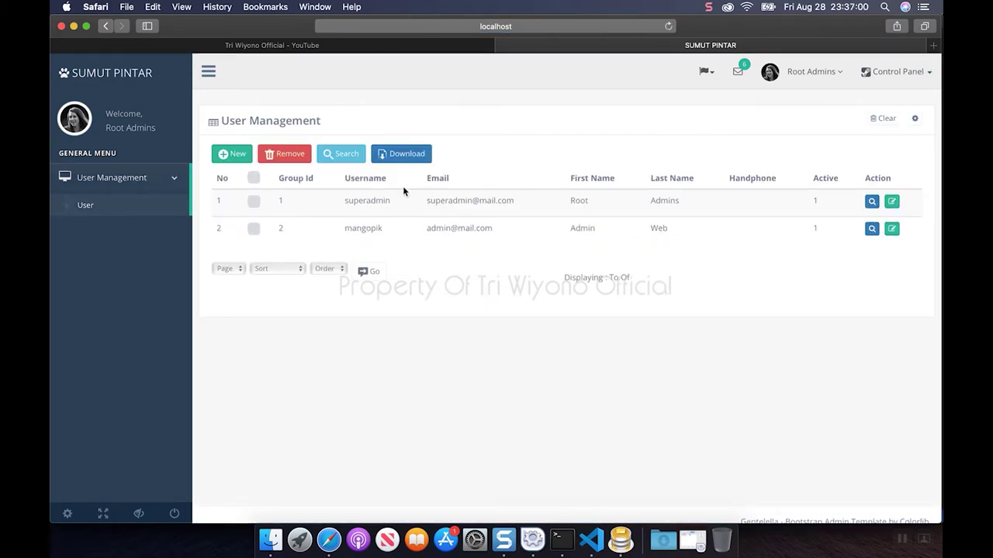
pyautogui.click(626, 537)
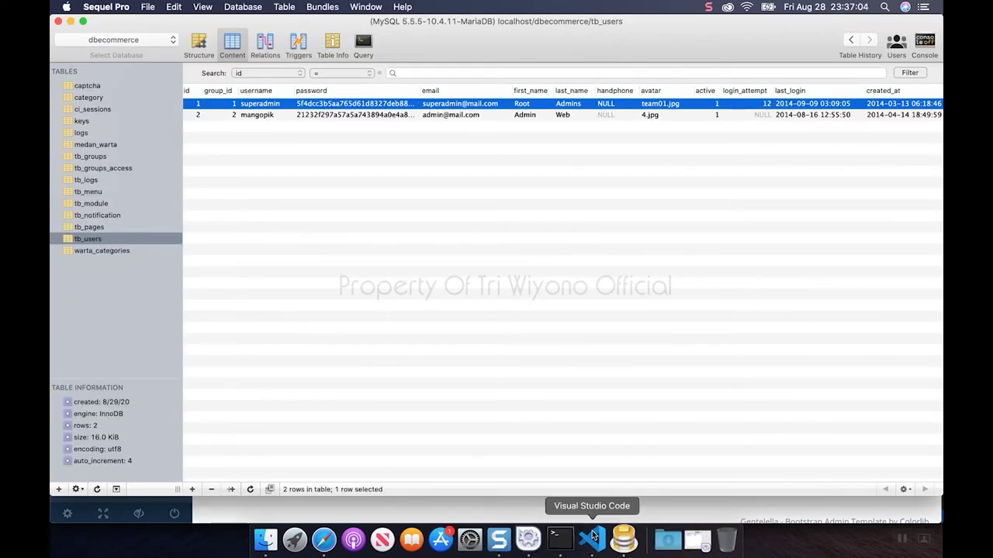
# Step: Go back to the Sumut Pintar page in Safari, then switch to Visual Studio Code
pyautogui.click(330, 537)
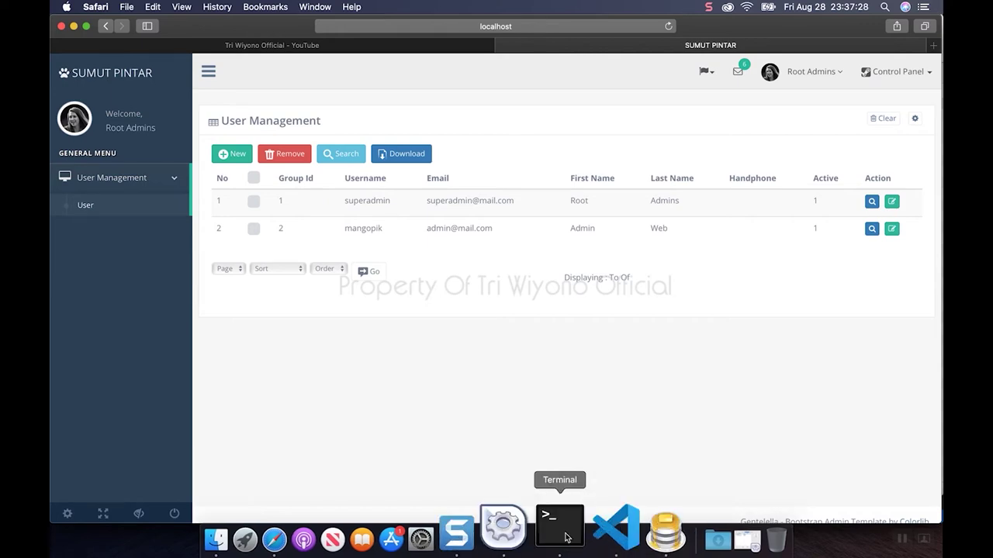
pyautogui.click(598, 537)
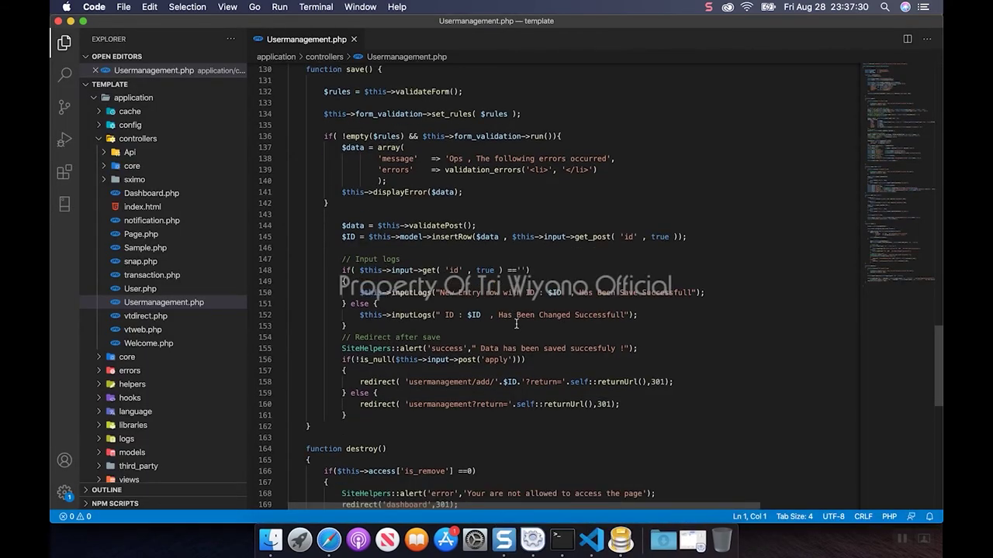
# Step: Find save() in Usermanagement.php and place the cursor at the end of line 144
pyautogui.scroll(-15, 516, 323)
pyautogui.scroll(10, 516, 324)
pyautogui.scroll(5, 516, 323)
pyautogui.scroll(4, 516, 323)
pyautogui.scroll(2, 515, 323)
pyautogui.scroll(1, 516, 323)
pyautogui.scroll(-3, 516, 324)
pyautogui.scroll(-1, 516, 323)
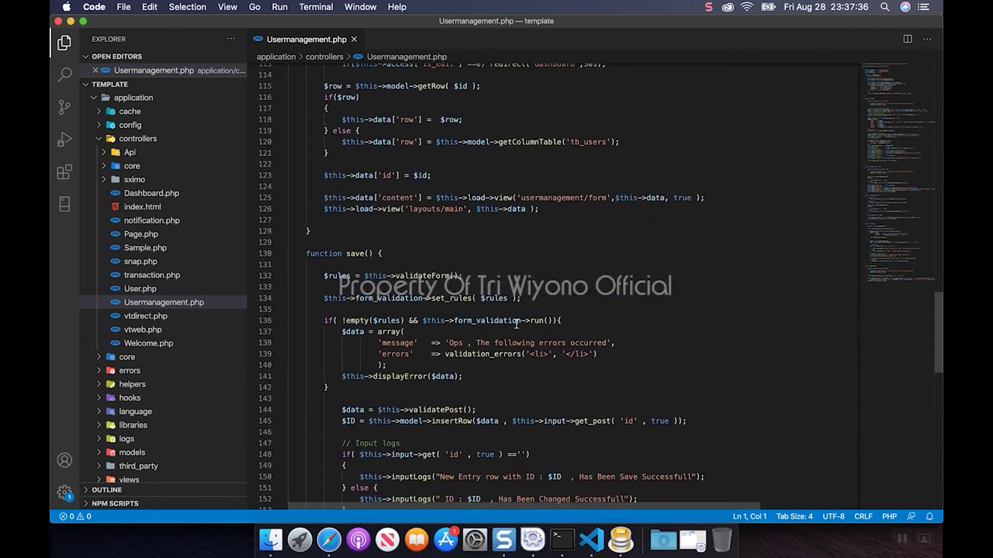
pyautogui.scroll(-1, 515, 323)
pyautogui.click(496, 374)
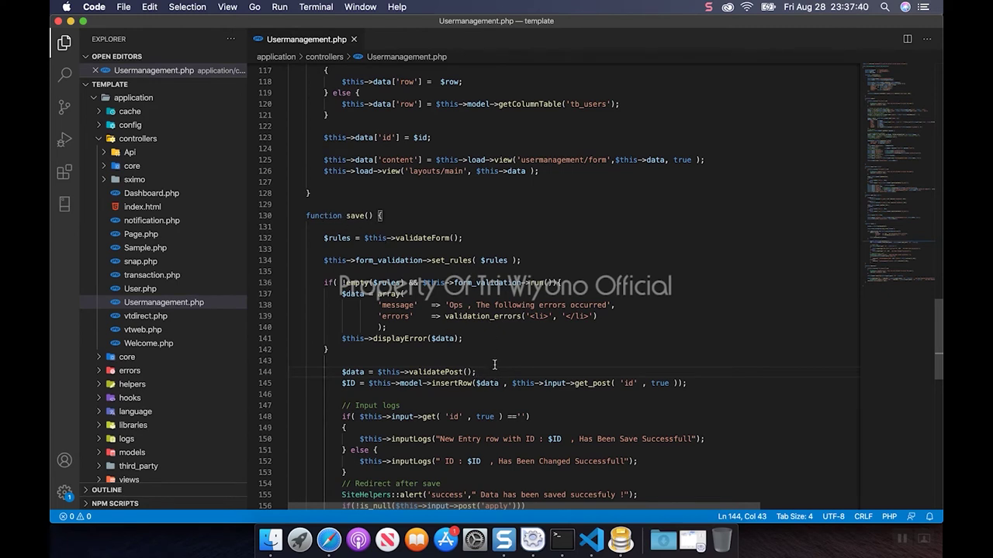
# Step: Insert blank lines after line 144, indent line 146, then switch to the browser
pyautogui.press('Return')
pyautogui.press('Return')
pyautogui.press('Return')
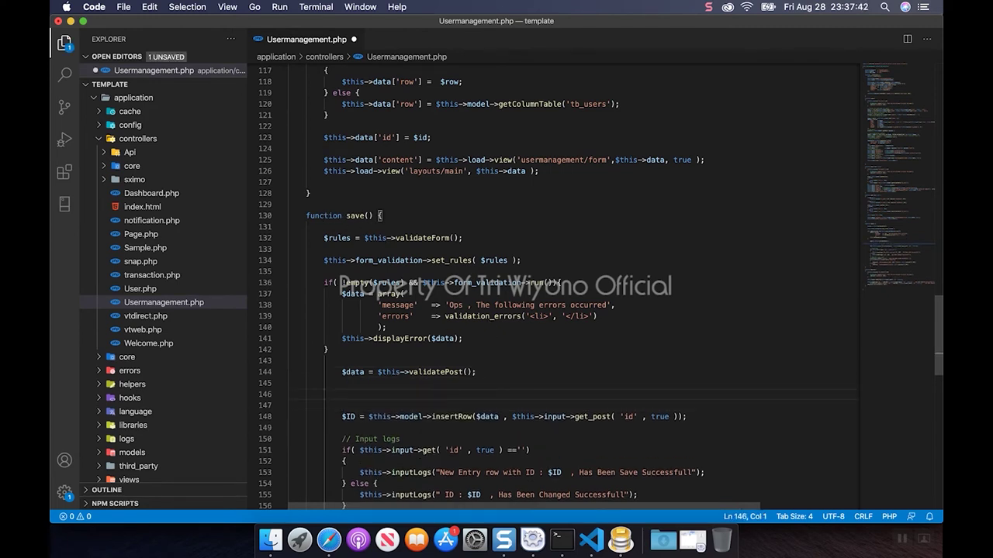
pyautogui.press('Return')
pyautogui.press('Up')
pyautogui.press('Up')
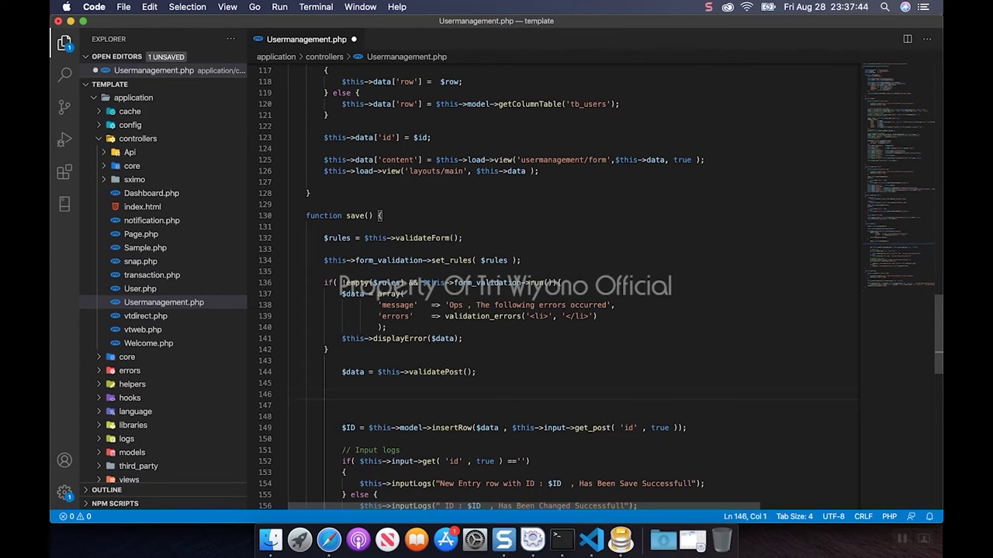
pyautogui.press('Tab')
pyautogui.press('Tab')
pyautogui.press('Tab')
pyautogui.scroll(-4, 542, 407)
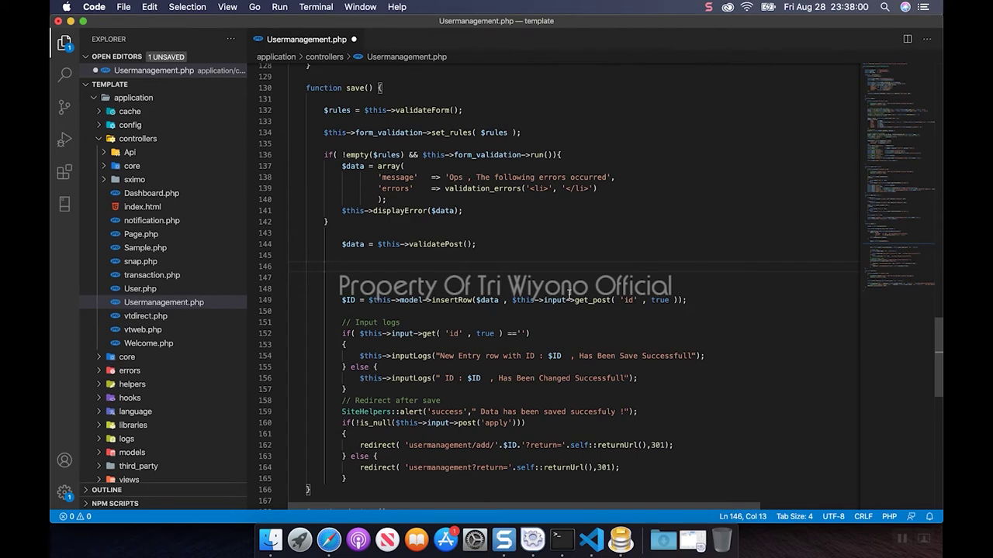
pyautogui.press('super+Tab')
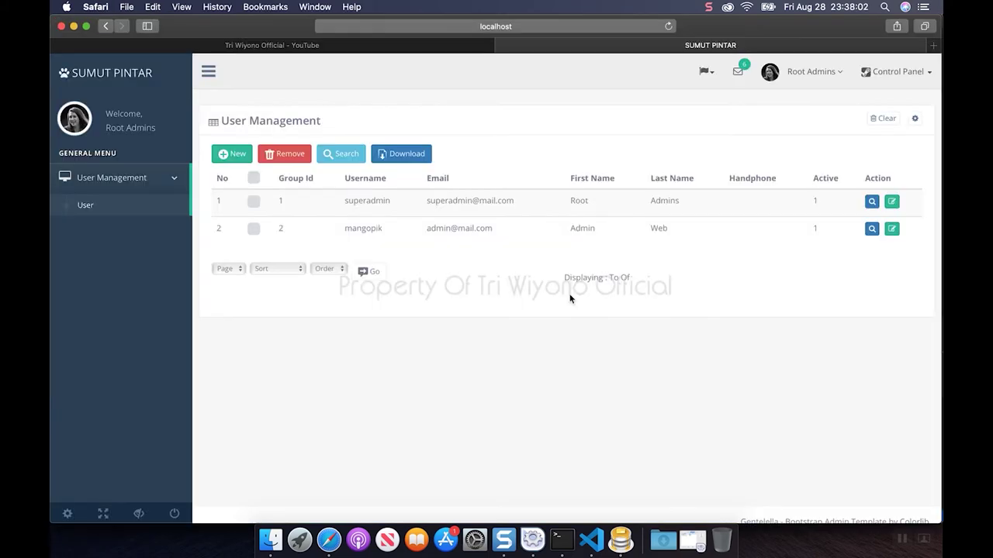
# Step: Switch from the Safari user list back to Usermanagement.php in Visual Studio Code
pyautogui.press('super+Tab')
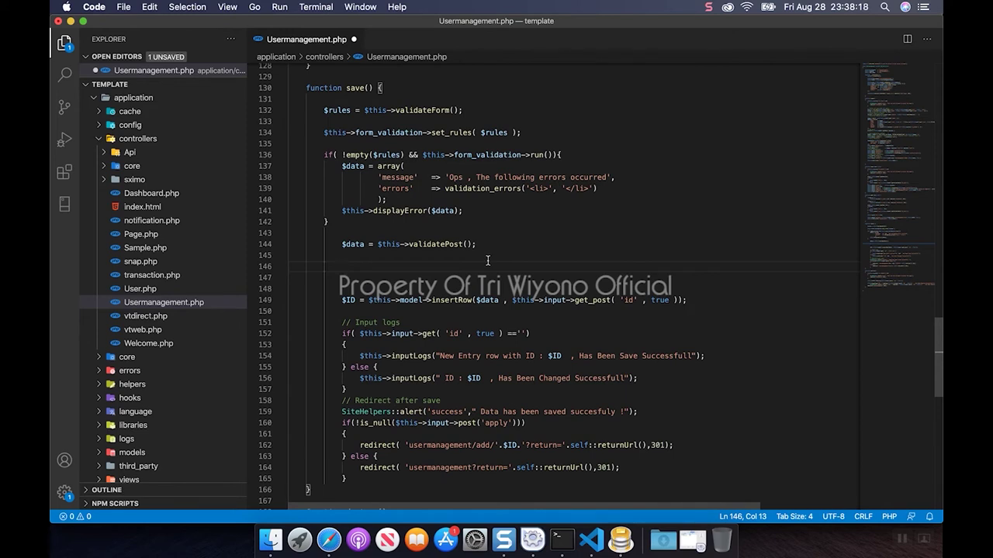
# Step: Type a `$data = [];` array split across lines after validatePost(), then expand the views folder
pyautogui.write('$D')
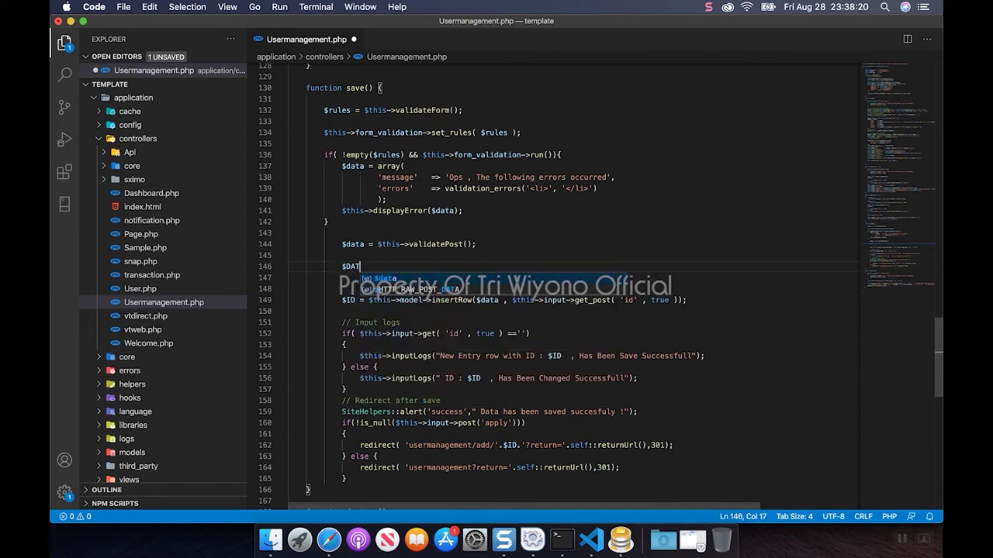
pyautogui.write('at')
pyautogui.press('Return')
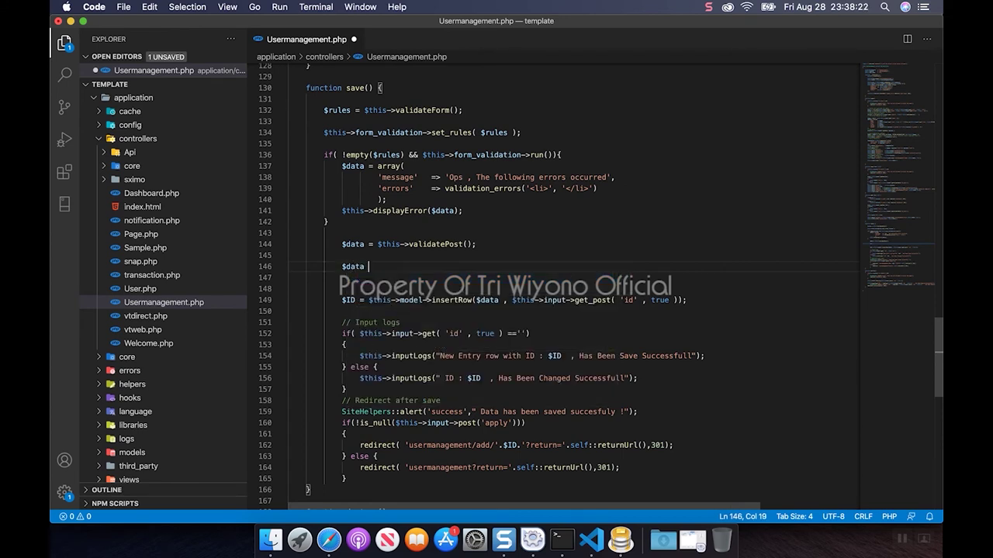
pyautogui.write('= ')
pyautogui.write('[];')
pyautogui.press('Left')
pyautogui.press('Left')
pyautogui.press('Return')
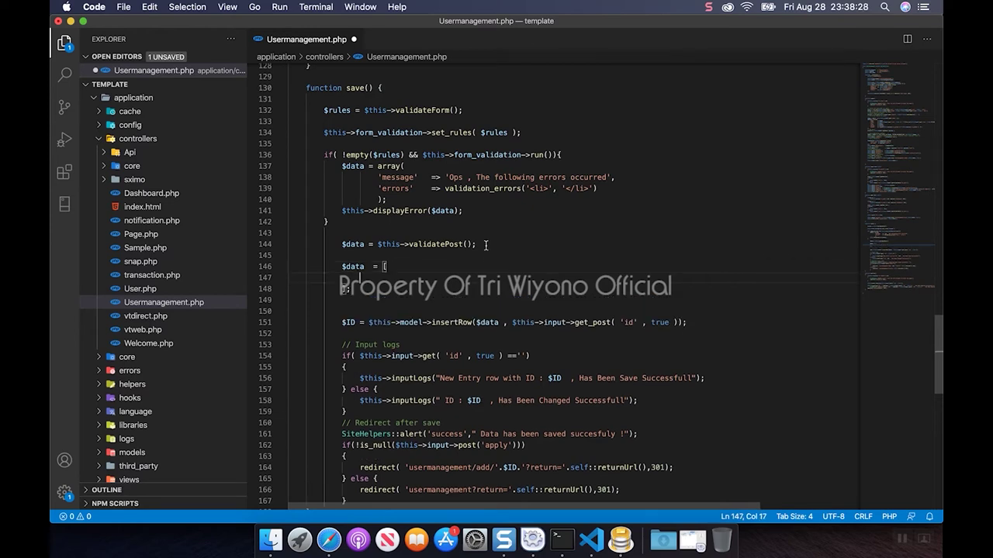
pyautogui.scroll(-5, 147, 349)
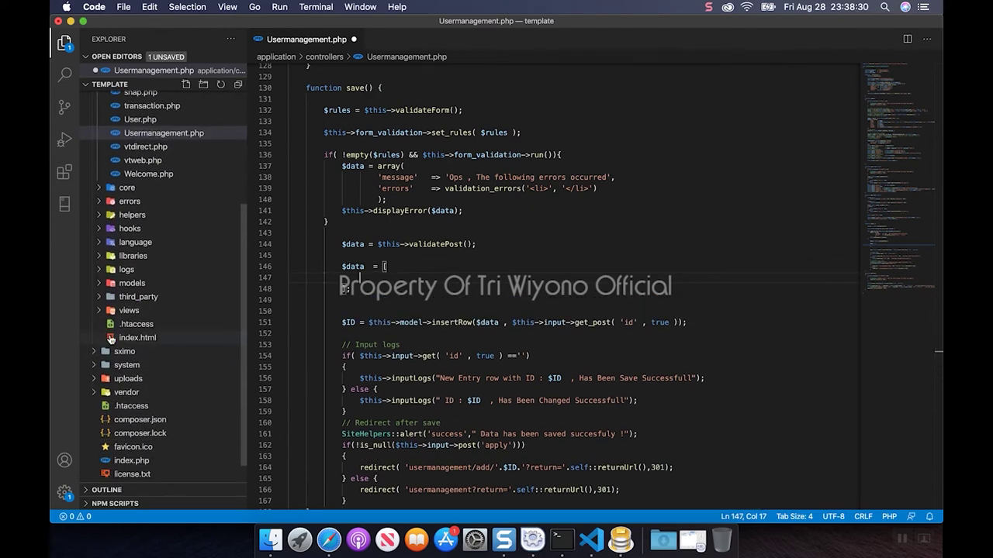
pyautogui.click(98, 313)
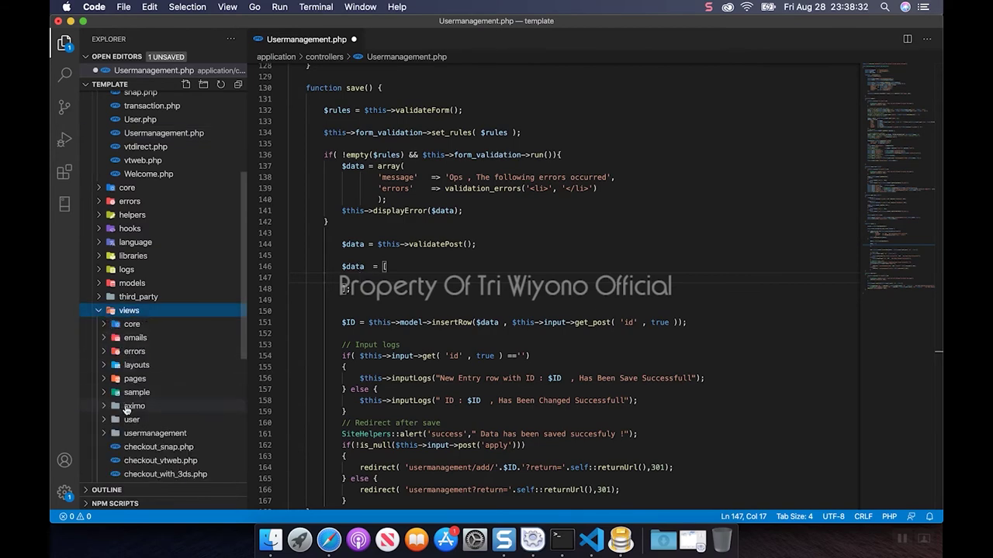
# Step: Open a new-user form in Sumut Pintar and confirm the Group Id list shows no matches
pyautogui.click(330, 533)
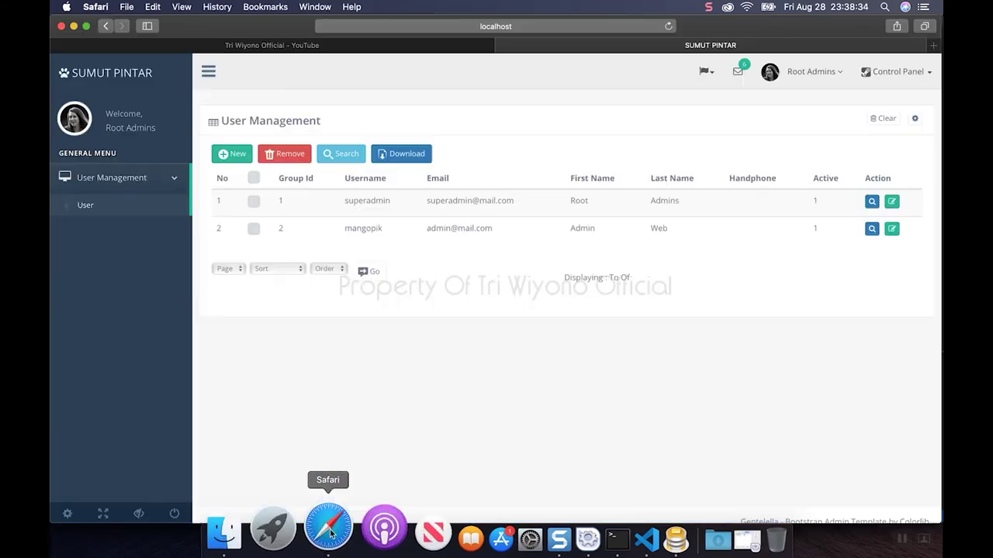
pyautogui.click(234, 154)
pyautogui.scroll(-3, 357, 308)
pyautogui.scroll(3, 357, 308)
pyautogui.scroll(2, 353, 320)
pyautogui.click(618, 180)
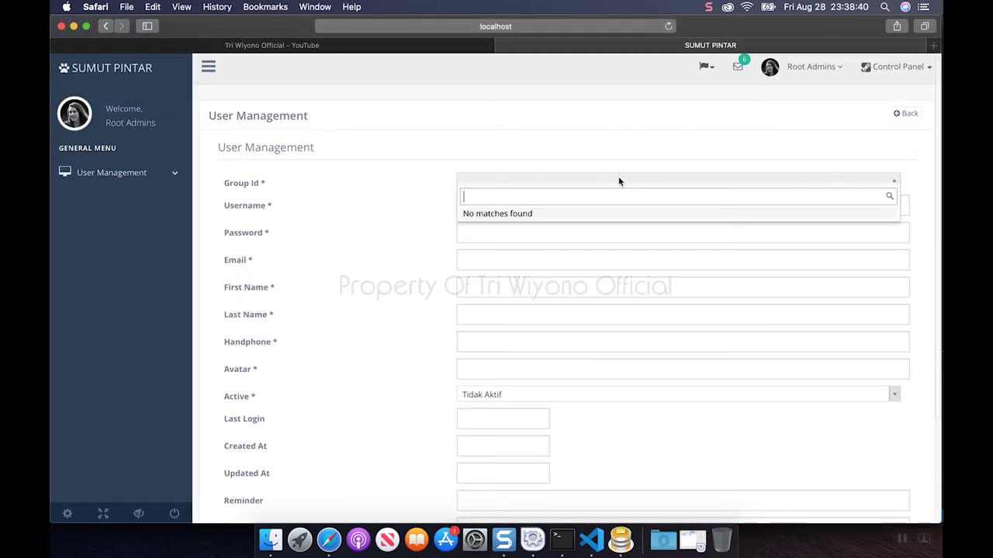
pyautogui.click(394, 200)
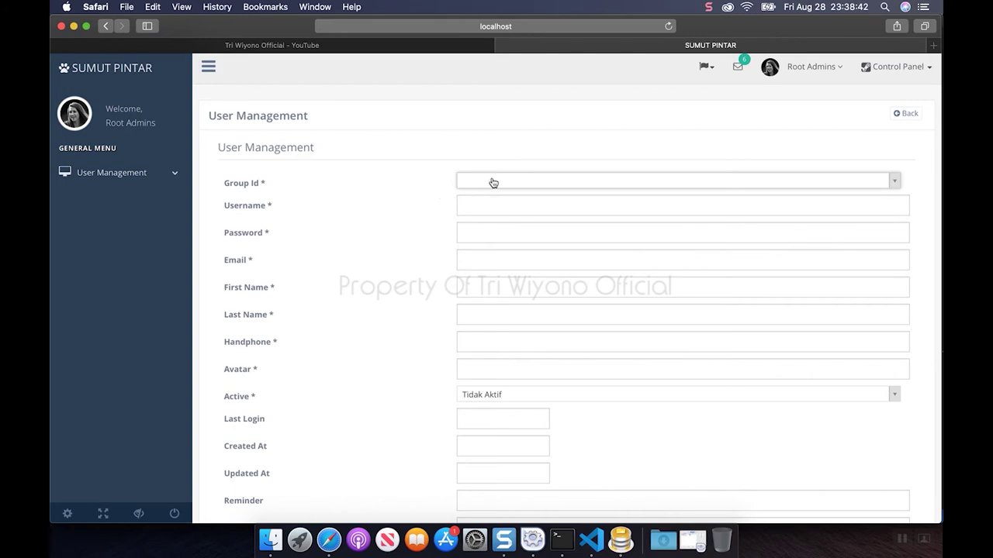
pyautogui.click(491, 181)
pyautogui.click(403, 203)
pyautogui.click(492, 182)
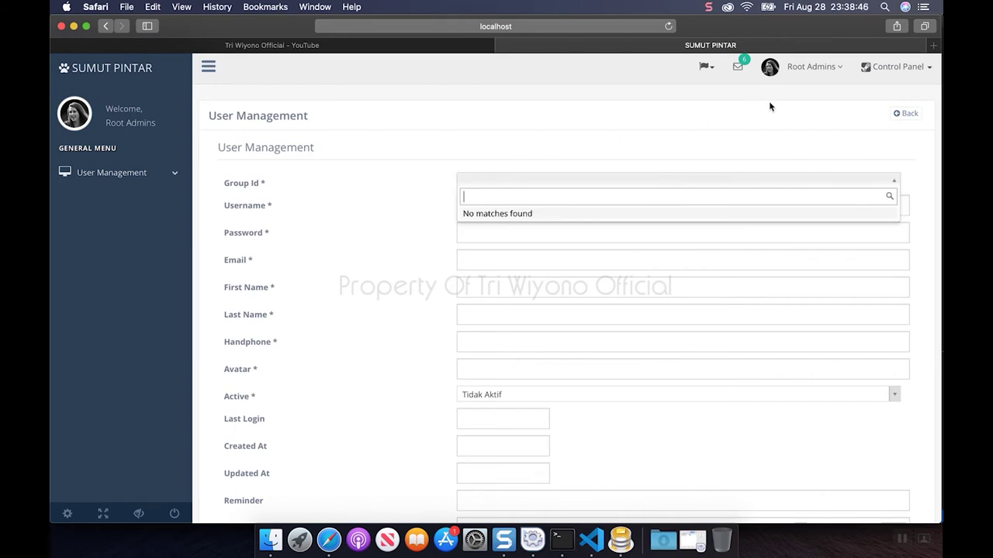
pyautogui.click(756, 118)
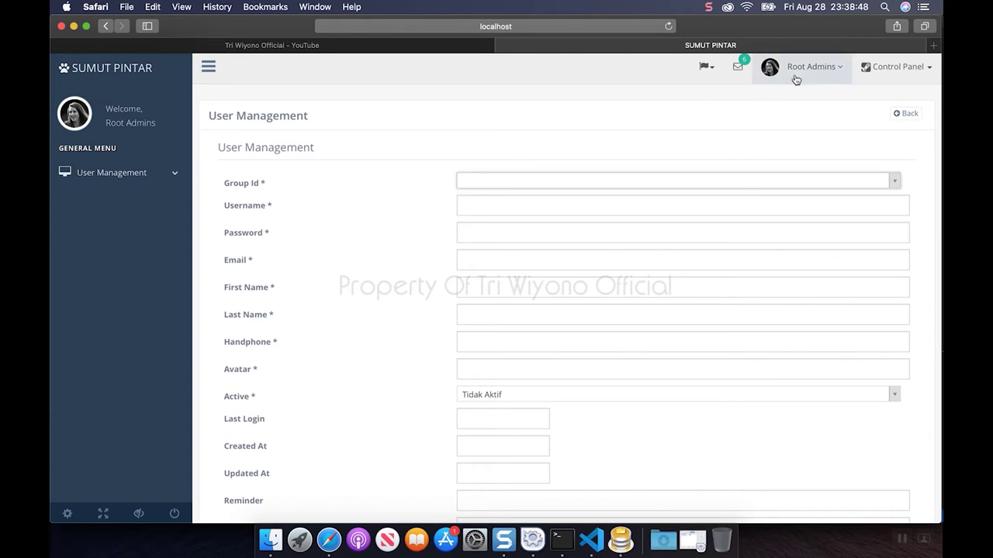
# Step: Go to the Code Builder page through the control panel menu
pyautogui.click(795, 78)
pyautogui.click(882, 83)
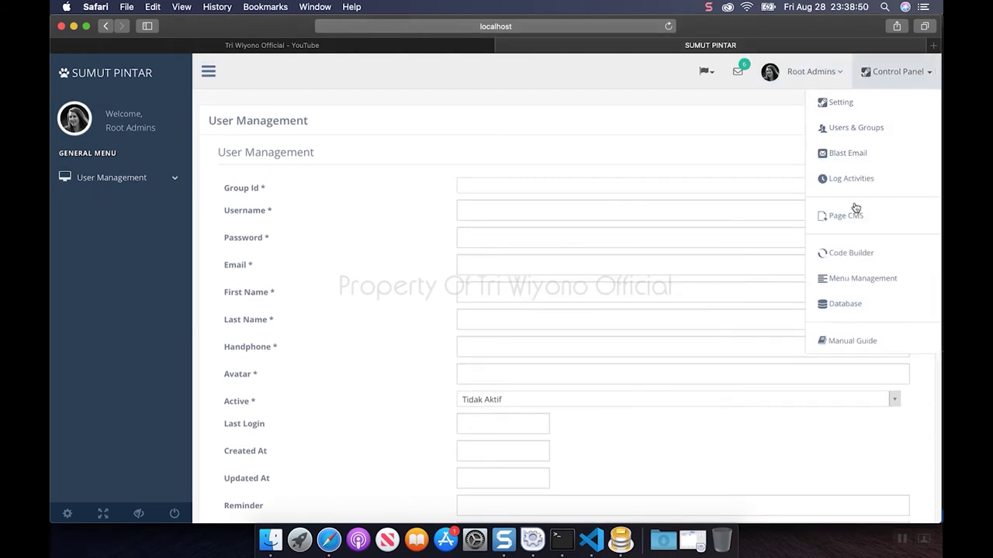
pyautogui.click(851, 252)
# Step: Edit the Usermanagement module in Code Builder and open its form configuration
pyautogui.click(281, 260)
pyautogui.click(216, 261)
pyautogui.click(231, 293)
pyautogui.click(376, 205)
pyautogui.scroll(-3, 325, 314)
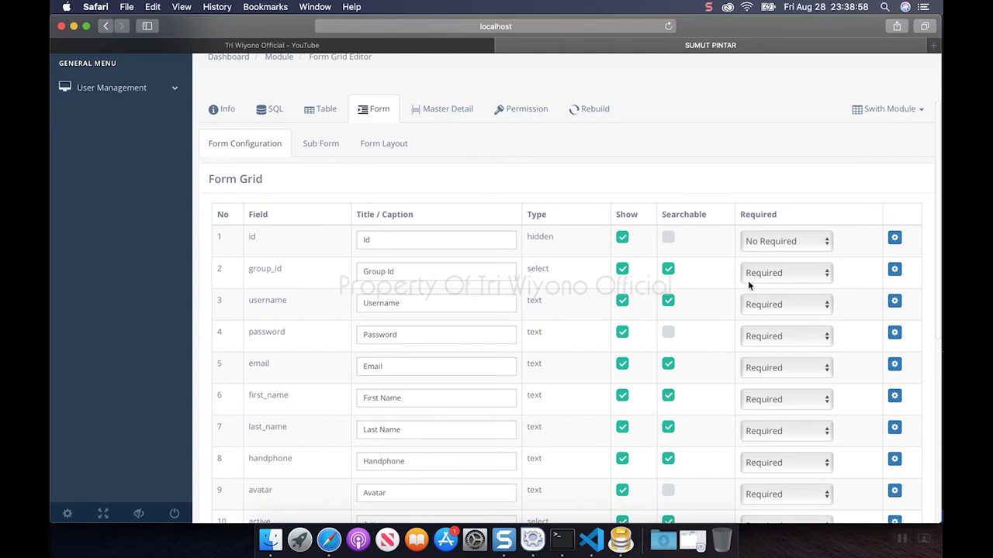
# Step: Set group_id's lookup to tb_groups keyed on group_id, displaying group_id and name, and save
pyautogui.click(894, 275)
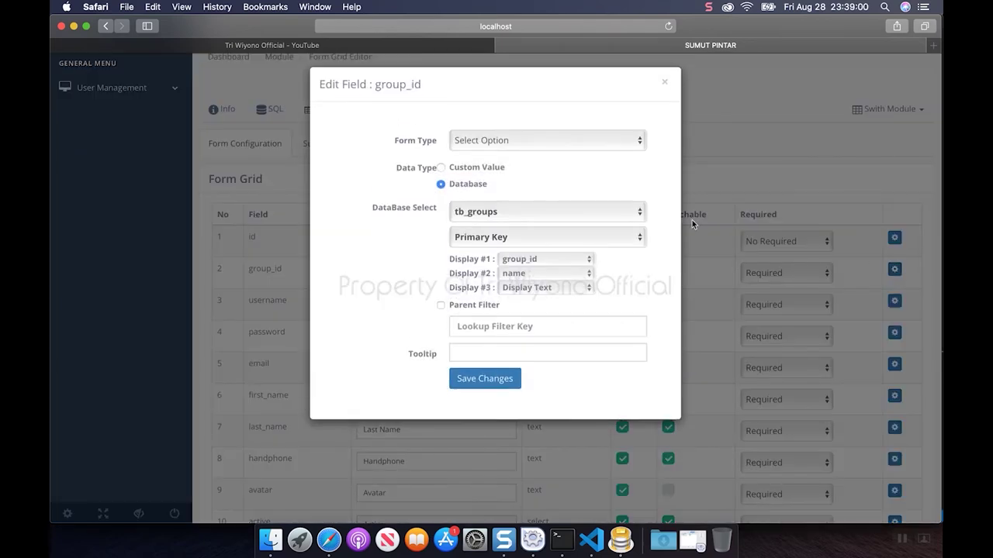
pyautogui.click(567, 243)
pyautogui.click(553, 257)
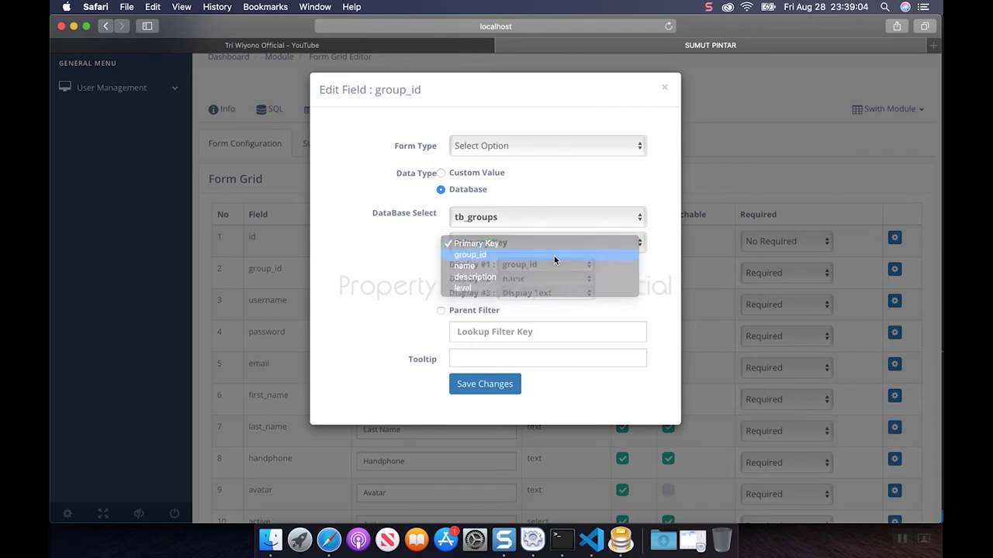
pyautogui.click(551, 262)
pyautogui.click(551, 262)
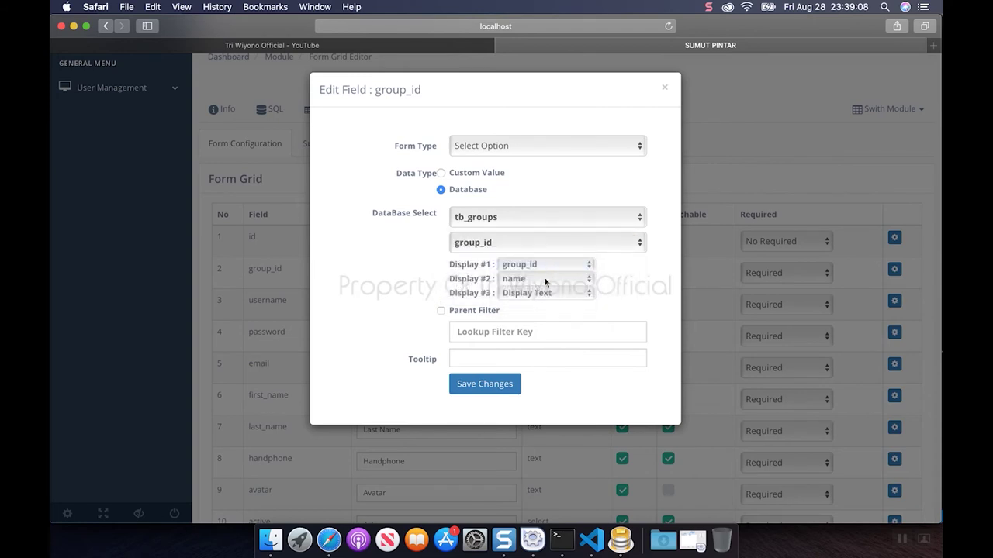
pyautogui.click(545, 282)
pyautogui.click(545, 282)
pyautogui.click(502, 386)
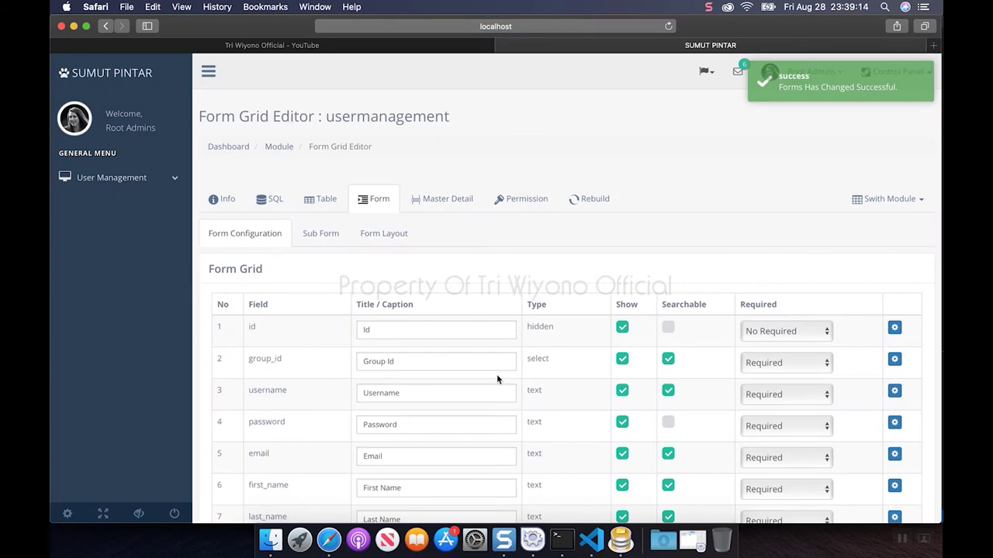
pyautogui.click(587, 200)
# Step: Rebuild the module with Controller, Model and Grid Table selected
pyautogui.click(435, 127)
pyautogui.click(434, 161)
pyautogui.click(435, 194)
pyautogui.click(485, 294)
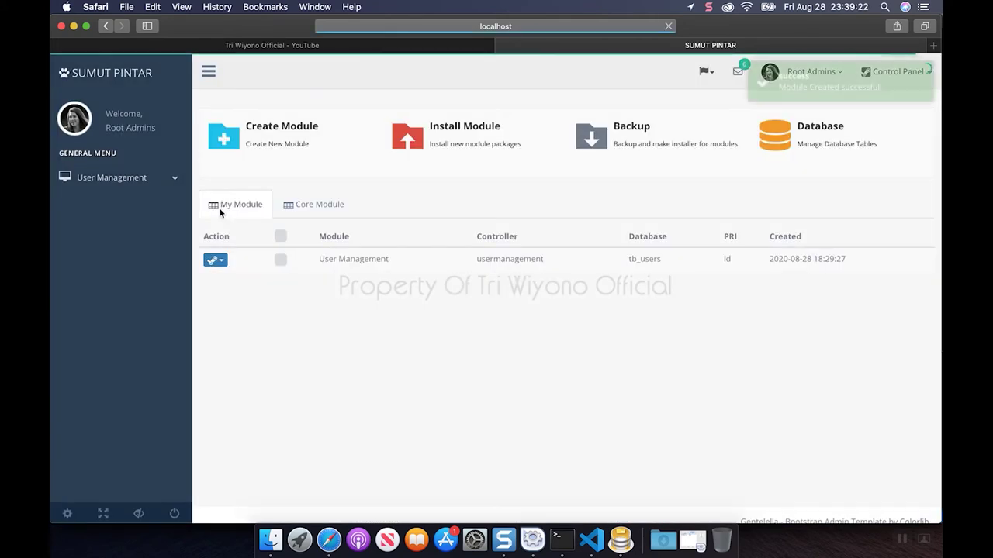
# Step: Open User Management > User, start a new user, and check the Group Id choices
pyautogui.click(116, 178)
pyautogui.click(102, 205)
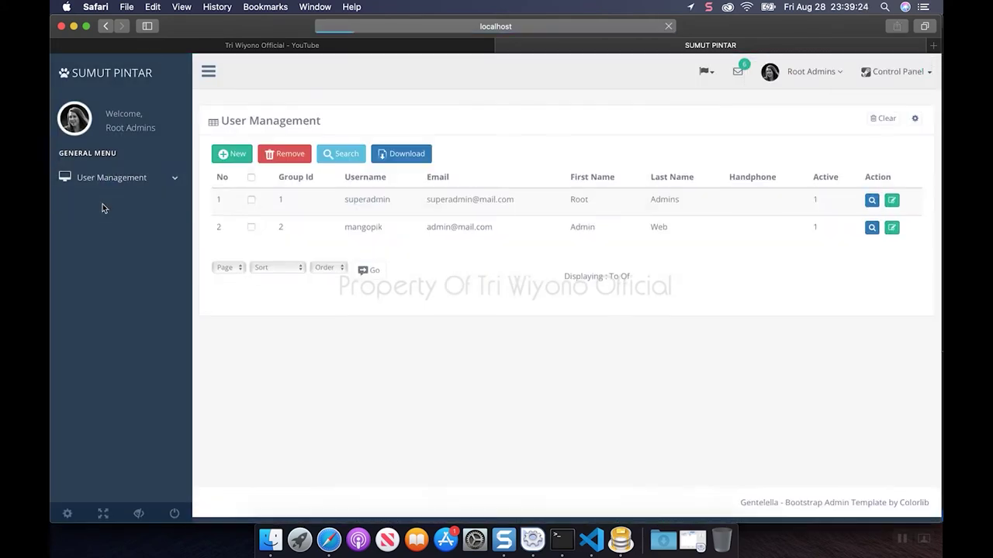
pyautogui.click(233, 155)
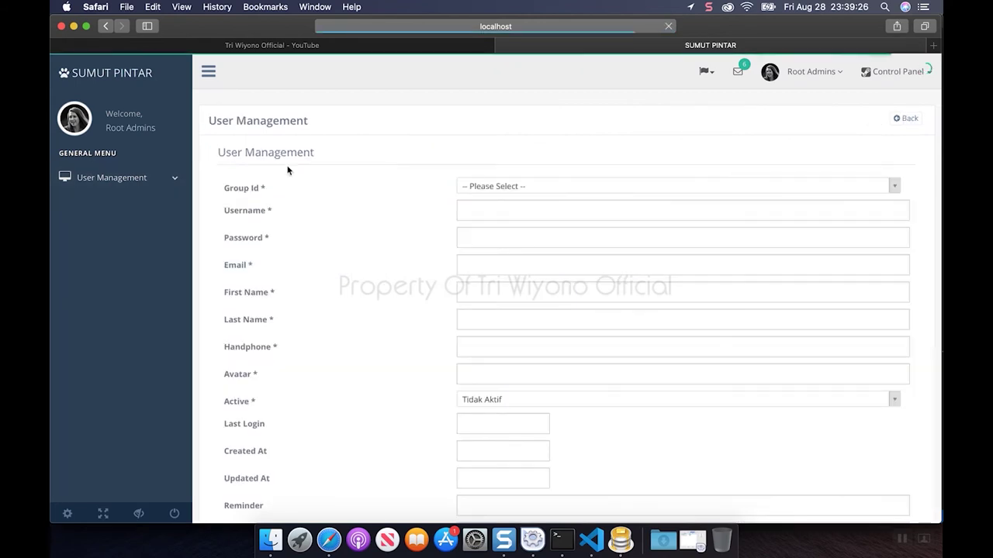
pyautogui.click(505, 186)
pyautogui.click(400, 232)
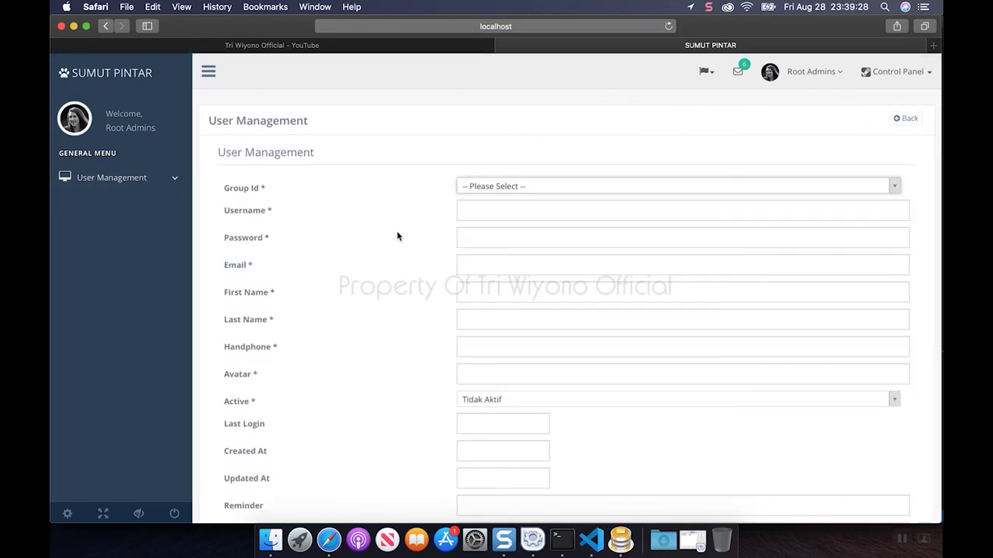
pyautogui.scroll(-2, 428, 342)
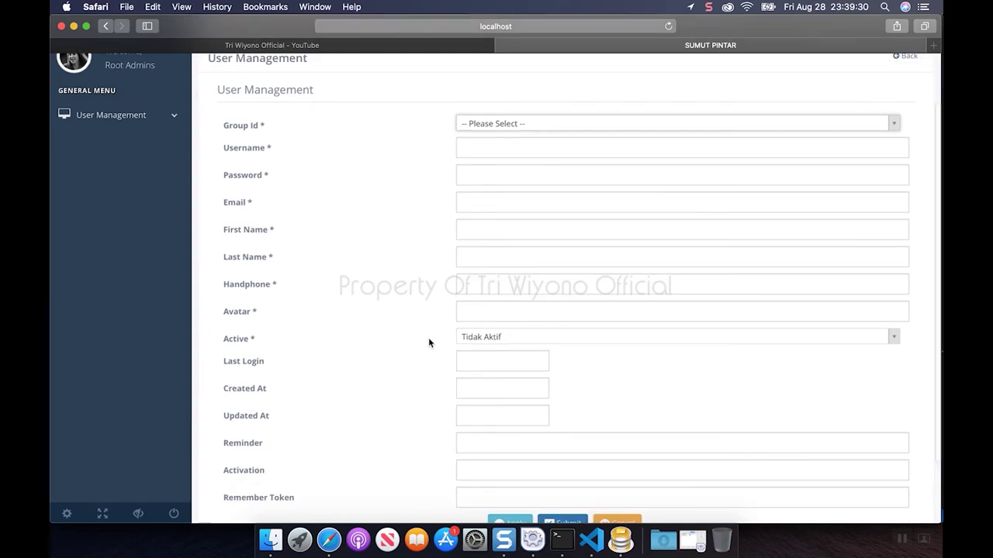
# Step: Open the Usermanagement.php controller in VS Code, then return to the new-user form
pyautogui.click(607, 534)
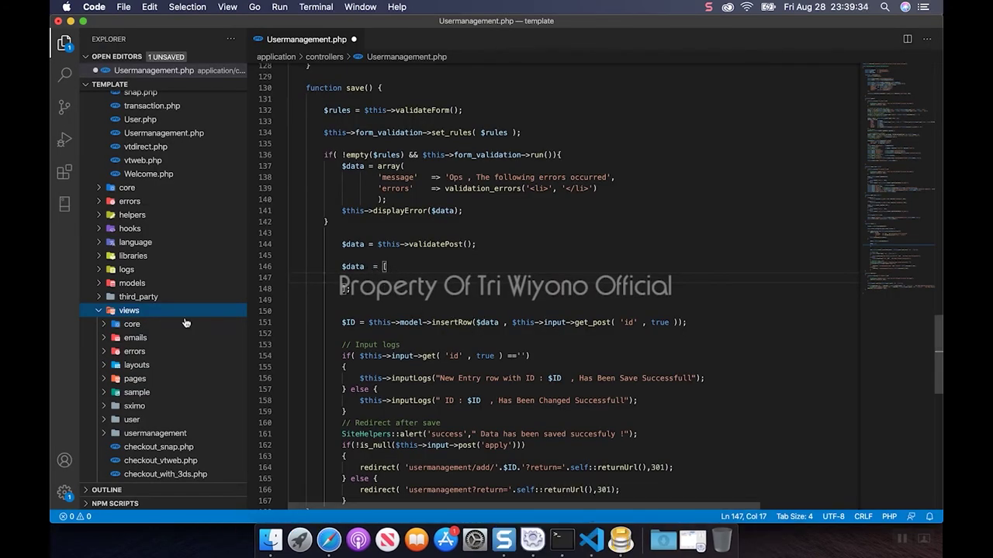
pyautogui.scroll(5, 163, 176)
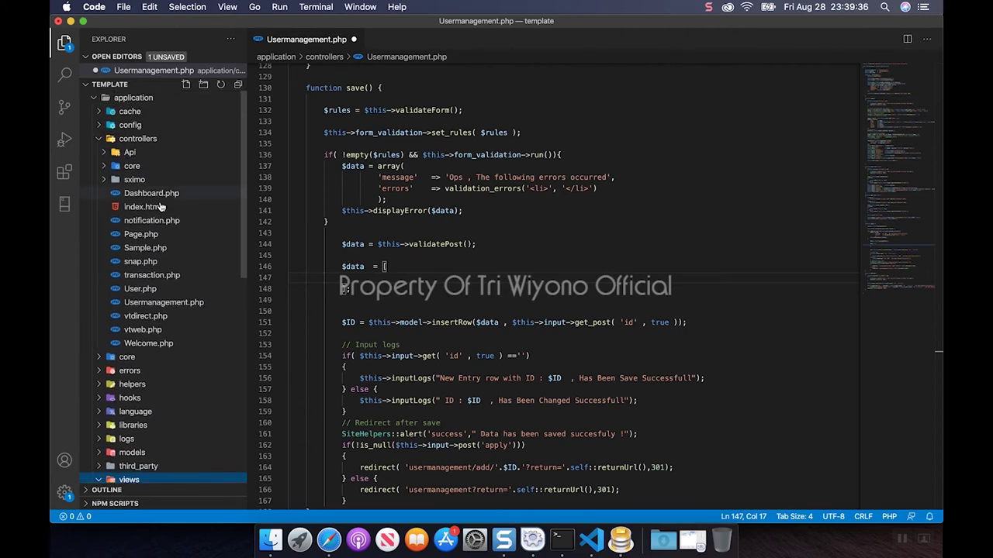
pyautogui.doubleClick(155, 302)
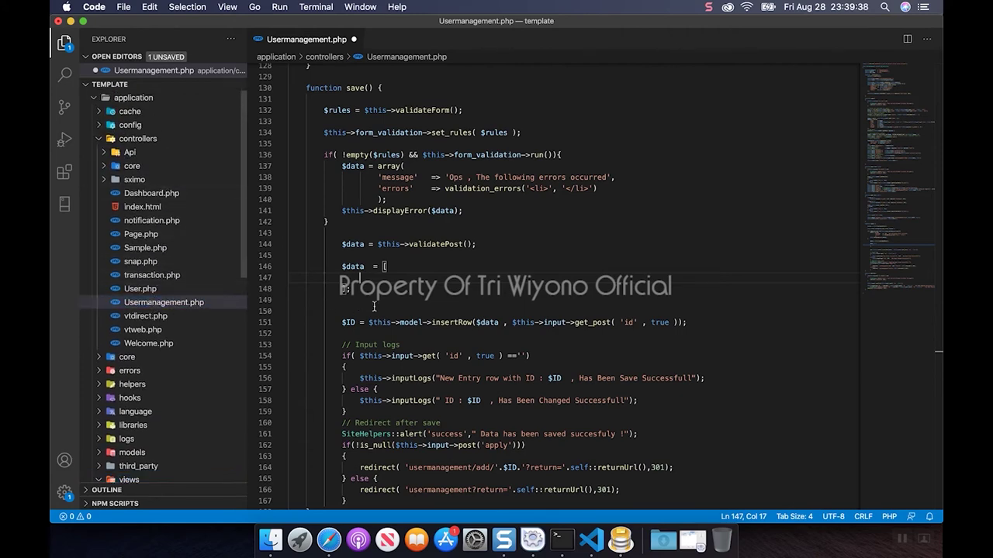
pyautogui.click(328, 537)
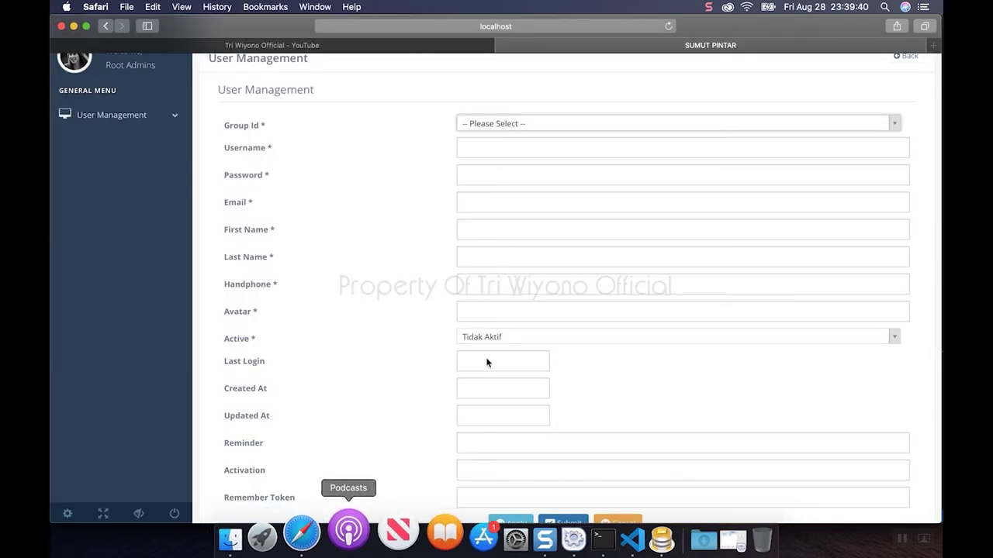
pyautogui.scroll(-2, 824, 122)
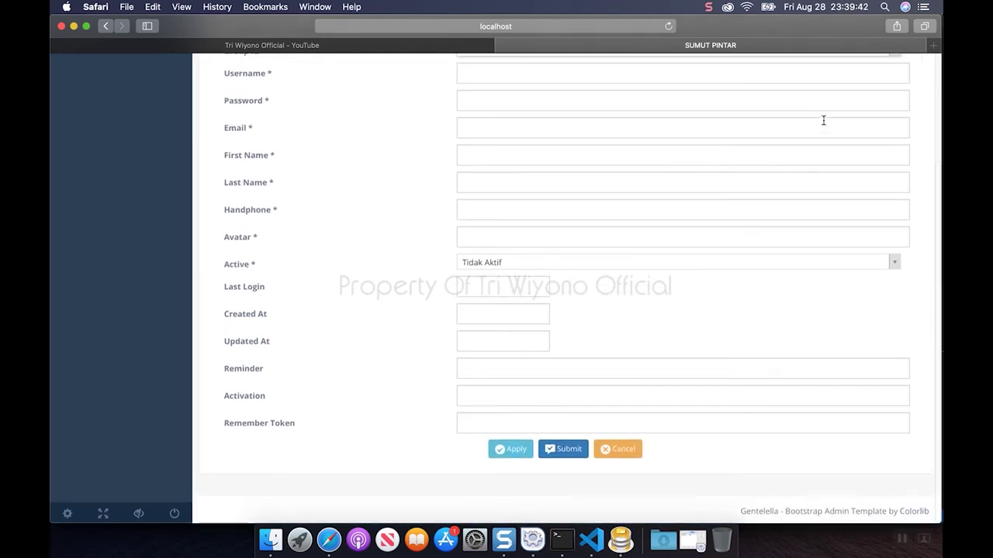
pyautogui.scroll(3, 824, 120)
pyautogui.click(897, 71)
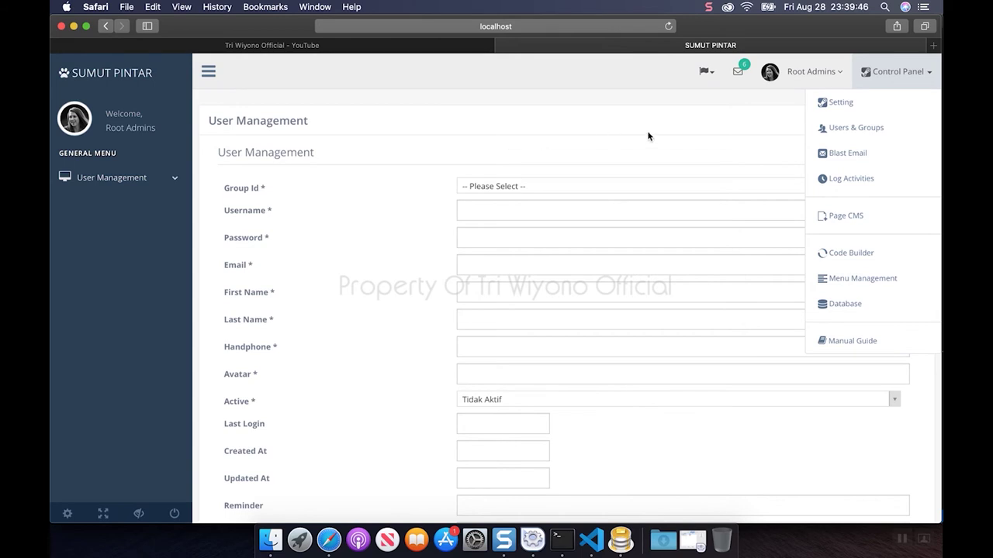
# Step: Edit the User Management module from Code Builder and view its group permissions
pyautogui.click(831, 255)
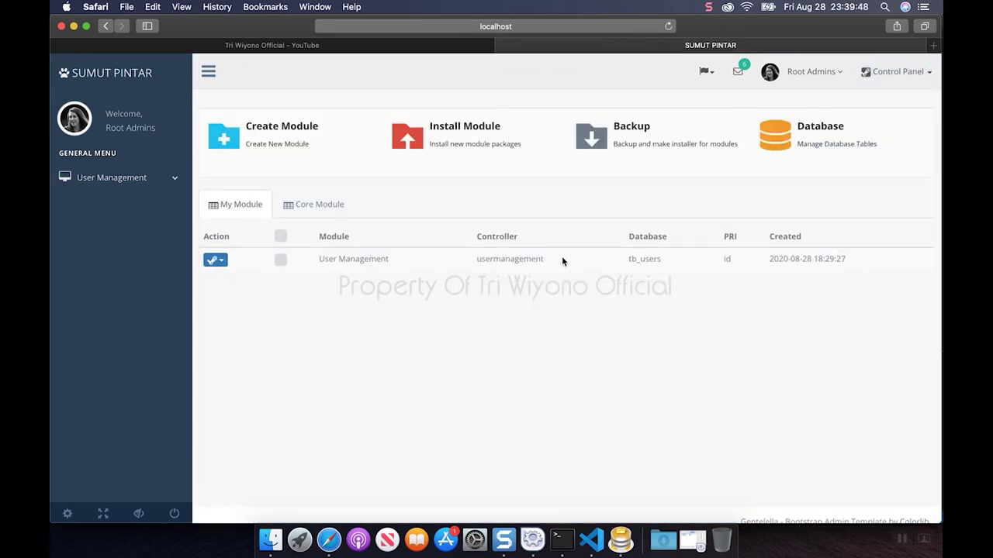
pyautogui.click(280, 259)
pyautogui.click(216, 259)
pyautogui.click(237, 291)
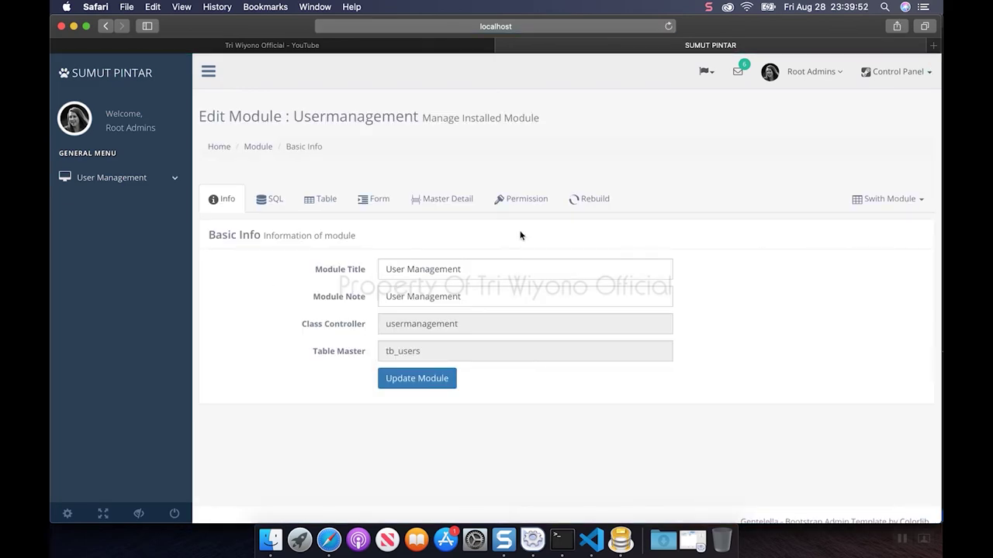
pyautogui.click(527, 200)
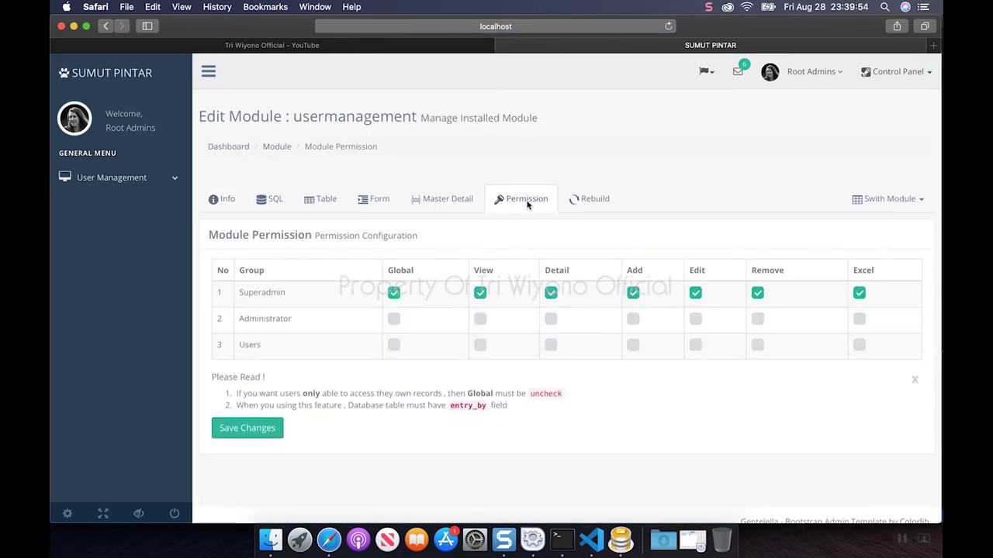
# Step: Open and close the rebuild options, then return to the User Management user list
pyautogui.click(592, 203)
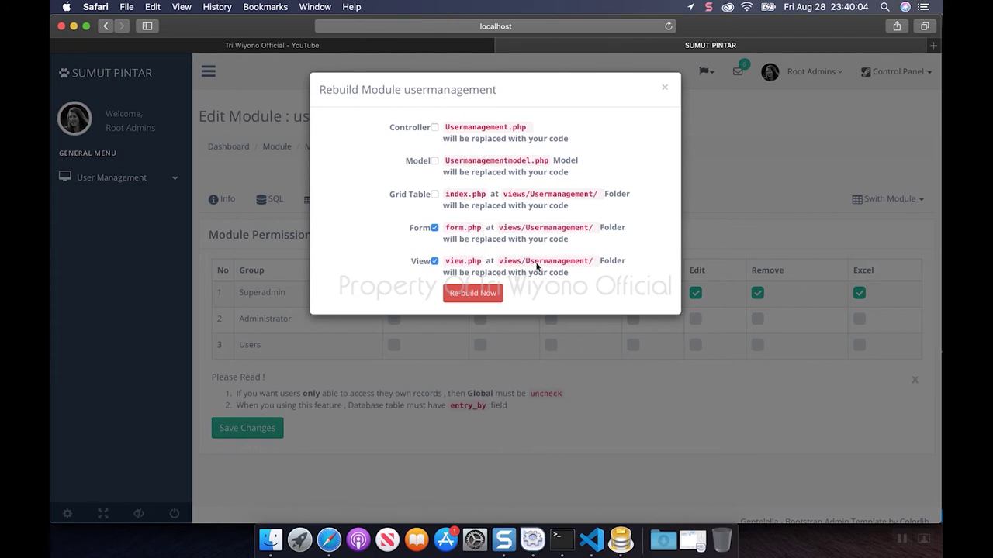
pyautogui.click(664, 90)
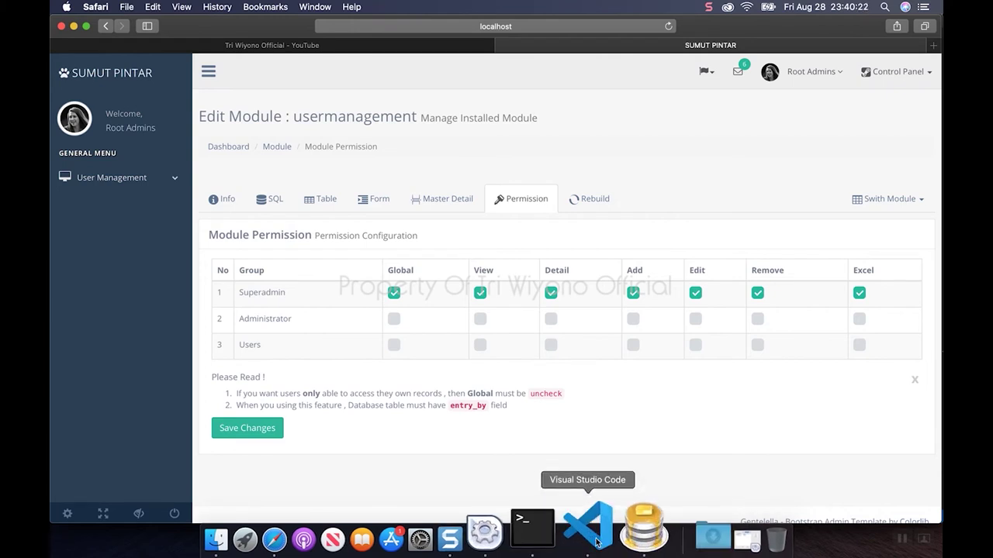
pyautogui.click(125, 178)
pyautogui.click(106, 209)
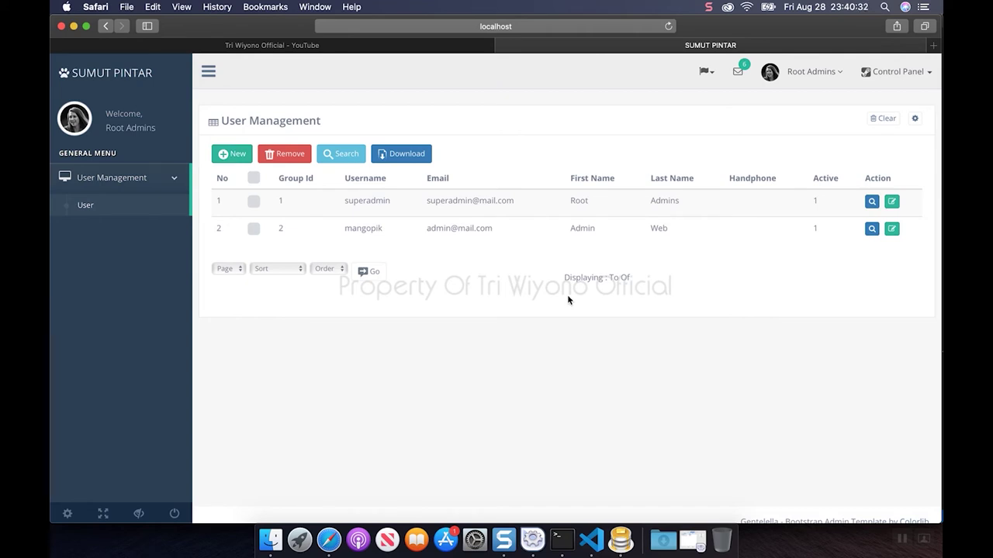
# Step: Open a blank new-user form, scroll through it, and return to Visual Studio Code
pyautogui.click(236, 159)
pyautogui.scroll(-2, 377, 324)
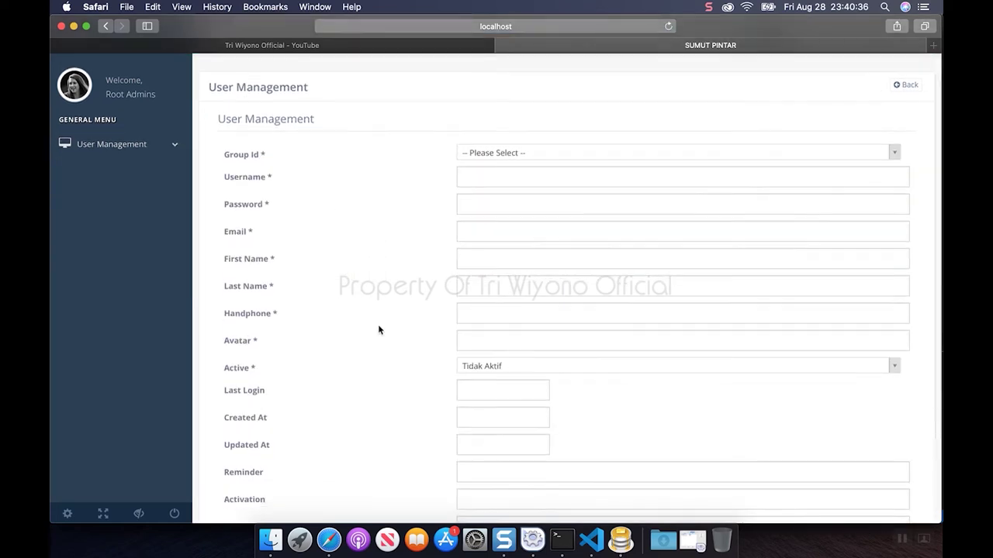
pyautogui.scroll(-2, 378, 325)
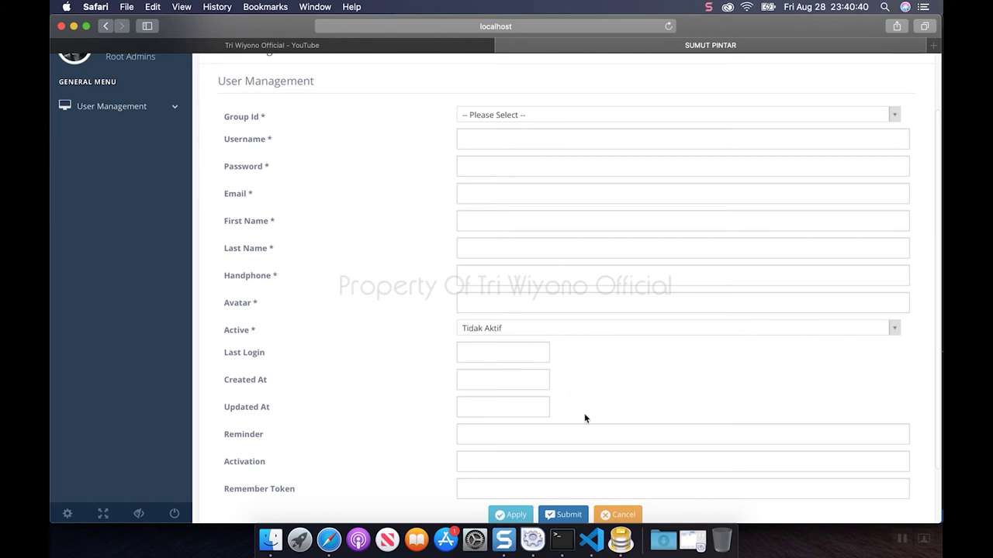
pyautogui.click(591, 540)
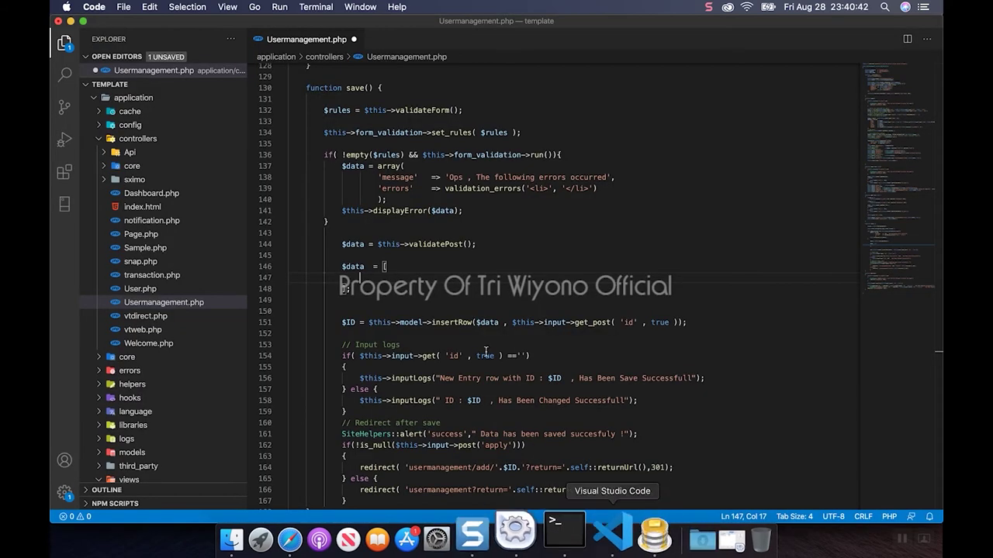
# Step: Open views/usermanagement/form.php from the Explorer tree
pyautogui.scroll(-5, 171, 310)
pyautogui.click(159, 368)
pyautogui.scroll(-3, 140, 424)
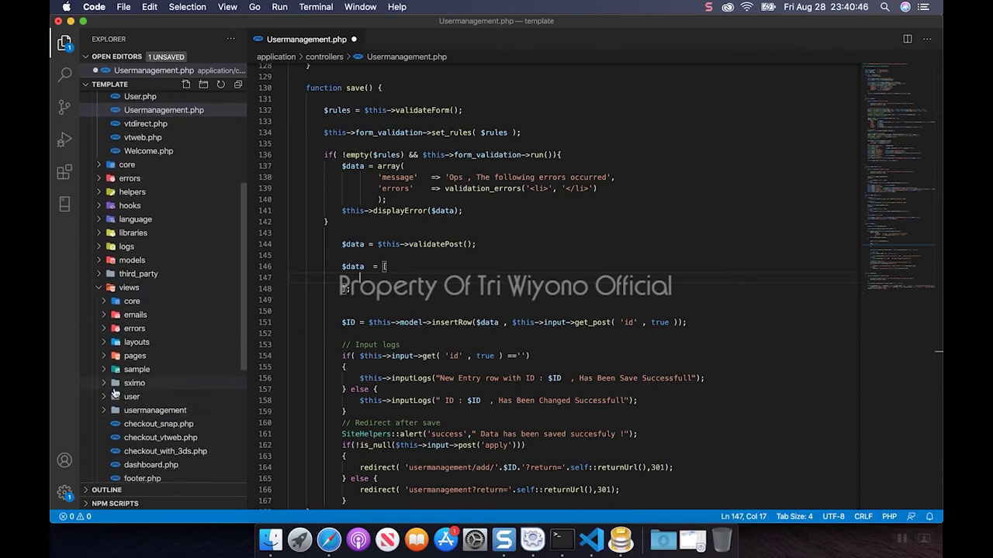
pyautogui.scroll(-2, 113, 397)
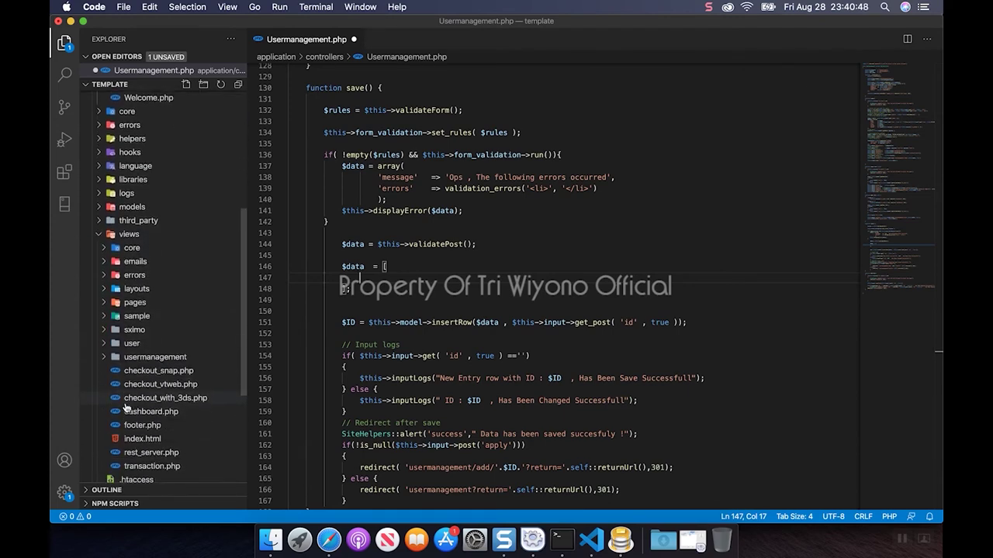
pyautogui.click(102, 372)
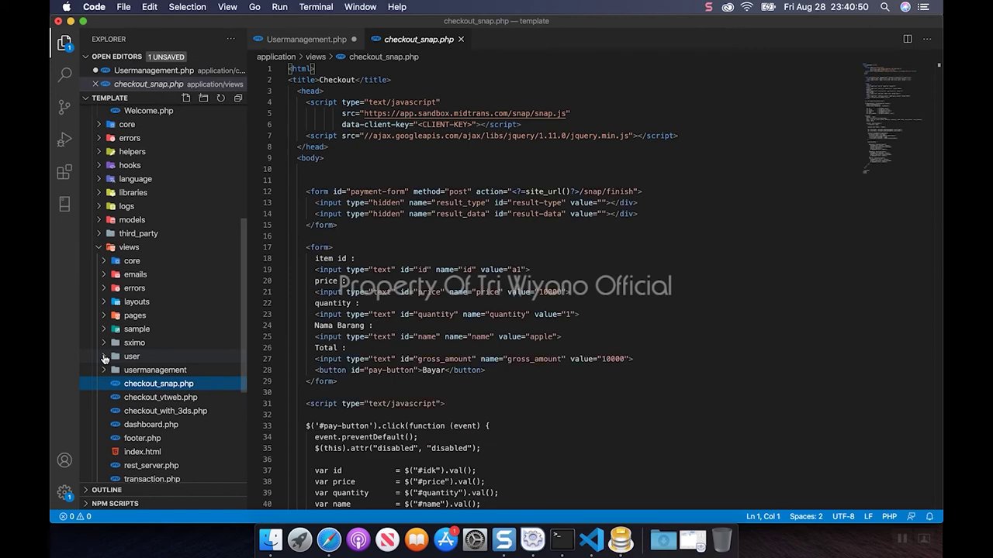
pyautogui.click(109, 357)
pyautogui.click(113, 426)
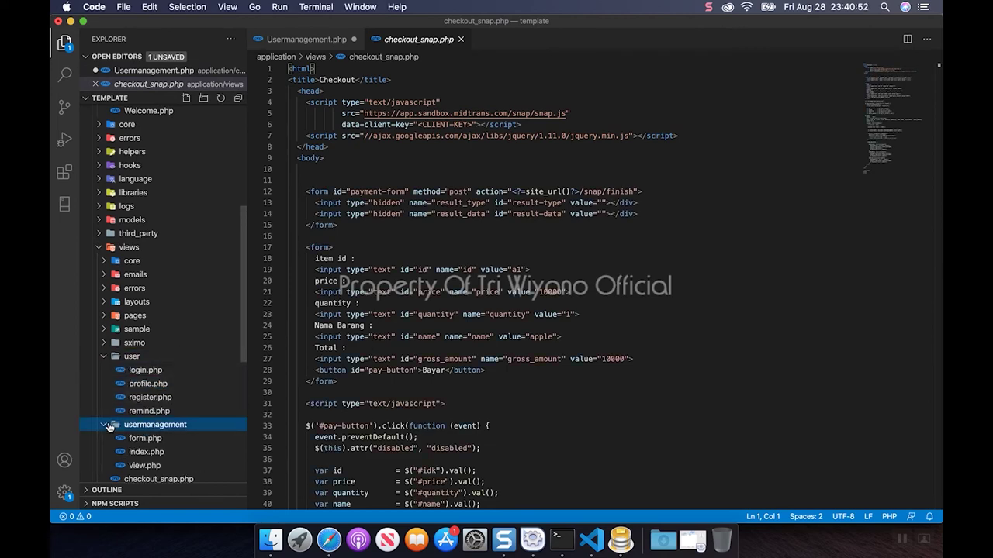
pyautogui.click(145, 440)
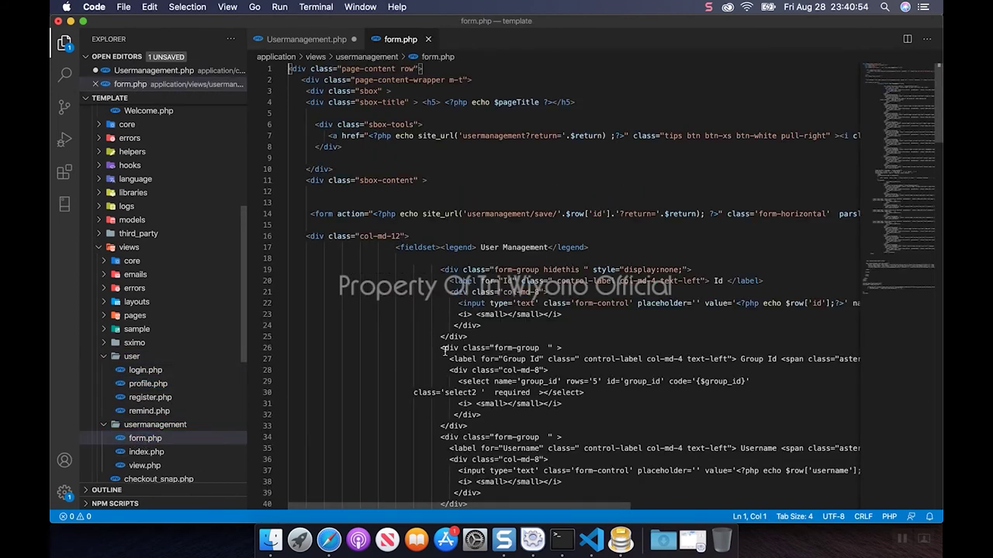
# Step: Hide the sidebar and read form.php's inputs from Group Id through Handphone, Avatar and Active
pyautogui.scroll(-3, 485, 259)
pyautogui.scroll(-3, 486, 259)
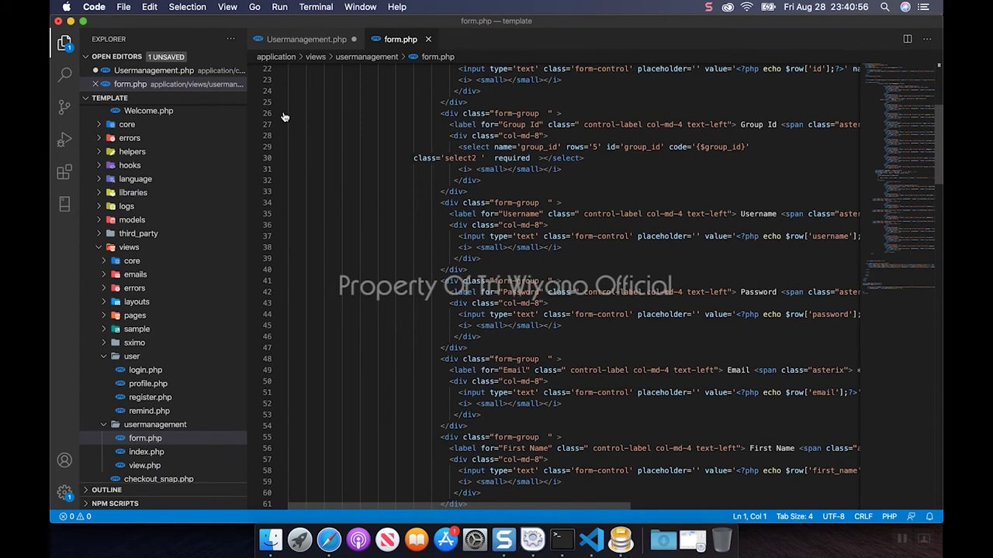
pyautogui.click(64, 43)
pyautogui.scroll(-1, 406, 338)
pyautogui.scroll(-4, 406, 338)
pyautogui.scroll(-3, 405, 338)
pyautogui.scroll(-5, 406, 338)
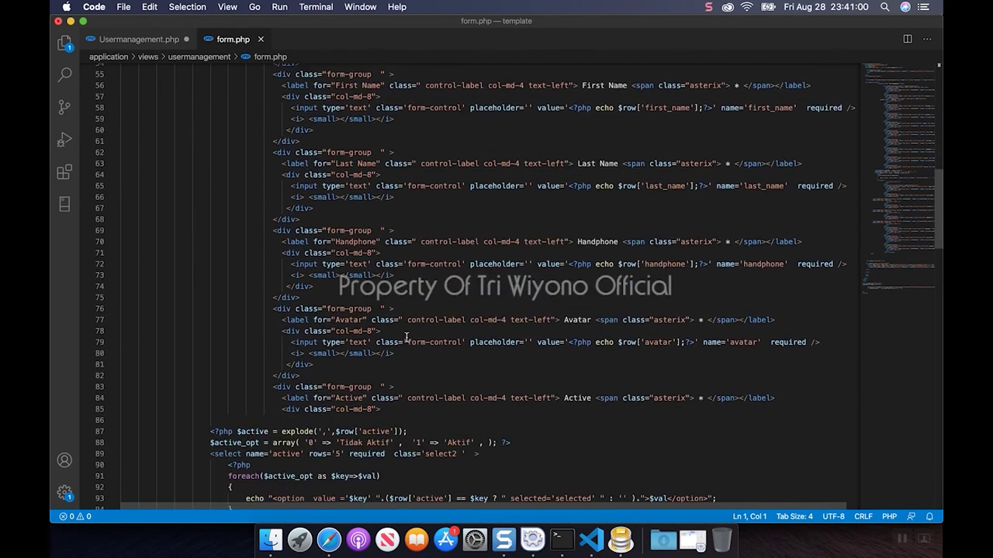
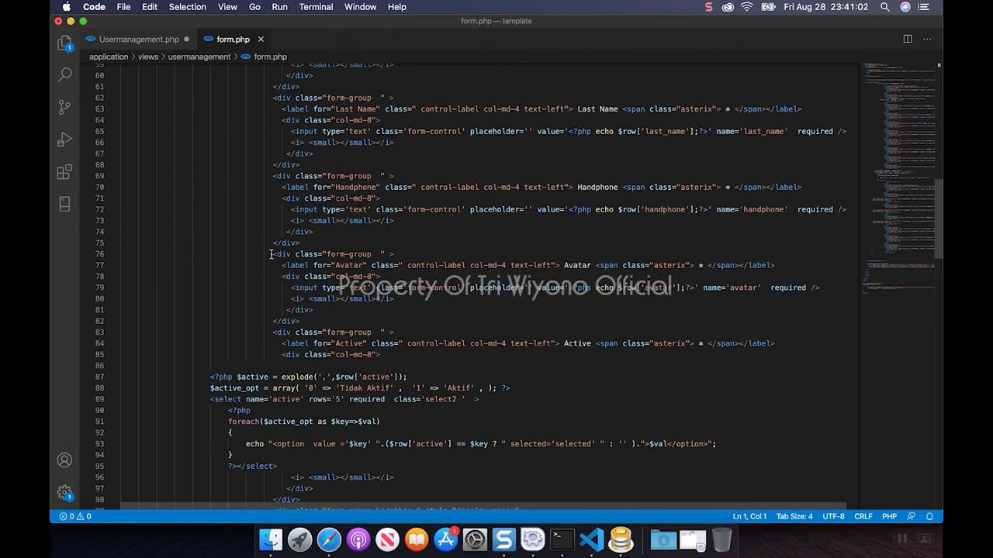
# Step: Delete the Avatar form-group and the Login Attempt through Remember Token blocks from form.php
pyautogui.moveTo(272, 254); pyautogui.dragTo(528, 320)
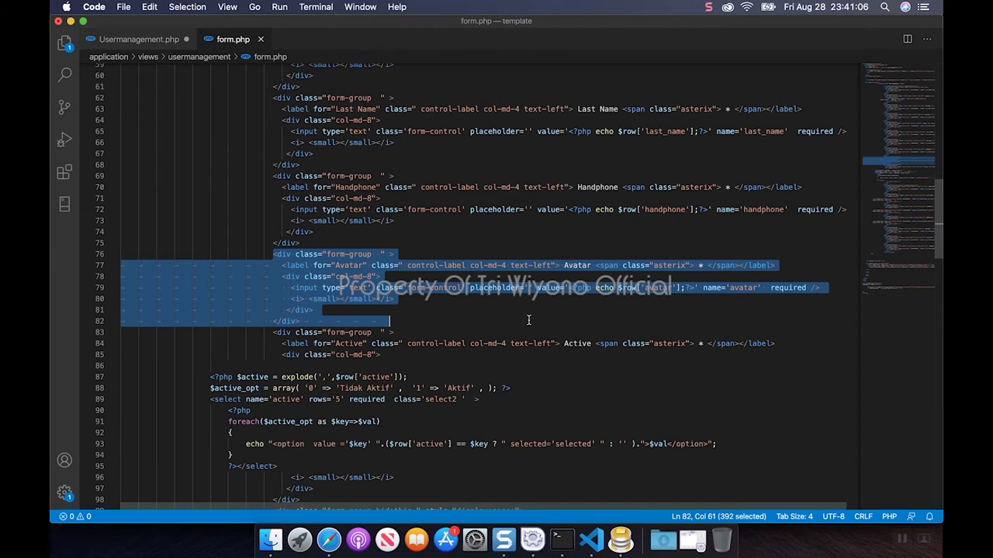
pyautogui.press('BackSpace')
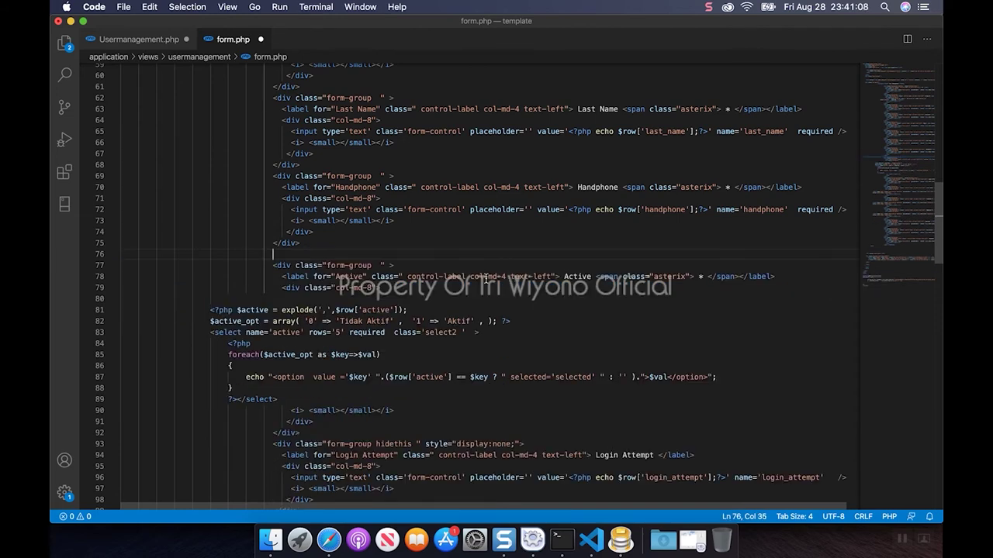
pyautogui.click(447, 266)
pyautogui.scroll(-6, 446, 350)
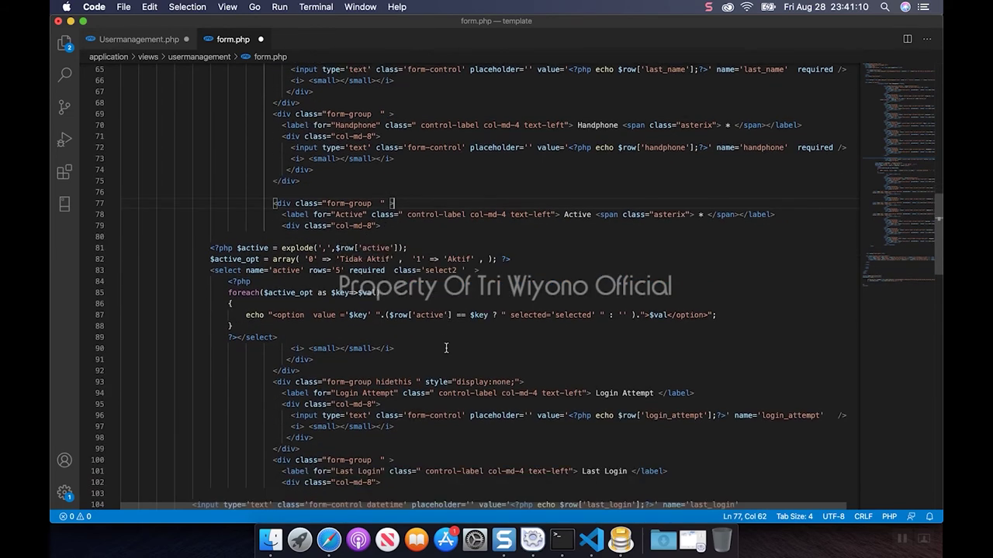
pyautogui.scroll(-2, 446, 349)
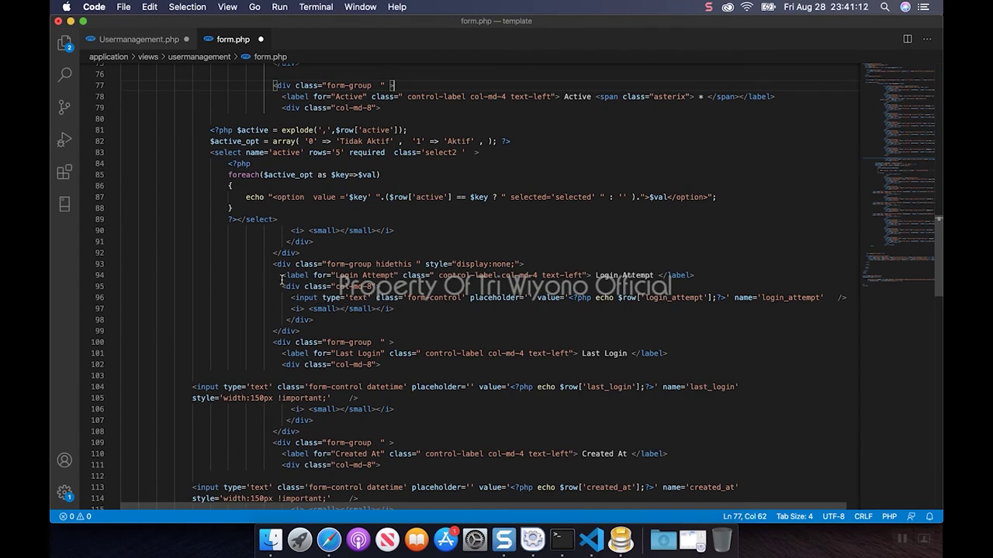
pyautogui.moveTo(272, 263)
pyautogui.mouseDown()
pyautogui.moveTo(353, 554)
pyautogui.moveTo(318, 151)
pyautogui.moveTo(303, 124)
pyautogui.mouseUp()
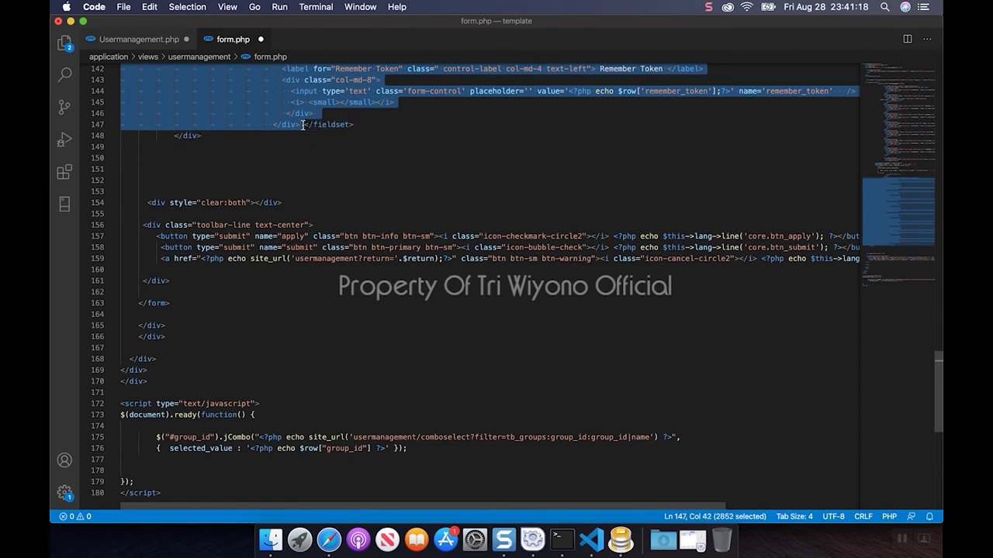
pyautogui.press('BackSpace')
# Step: Save form.php with superuser rights using Retry as Sudo and the administrator password
pyautogui.press('super+s')
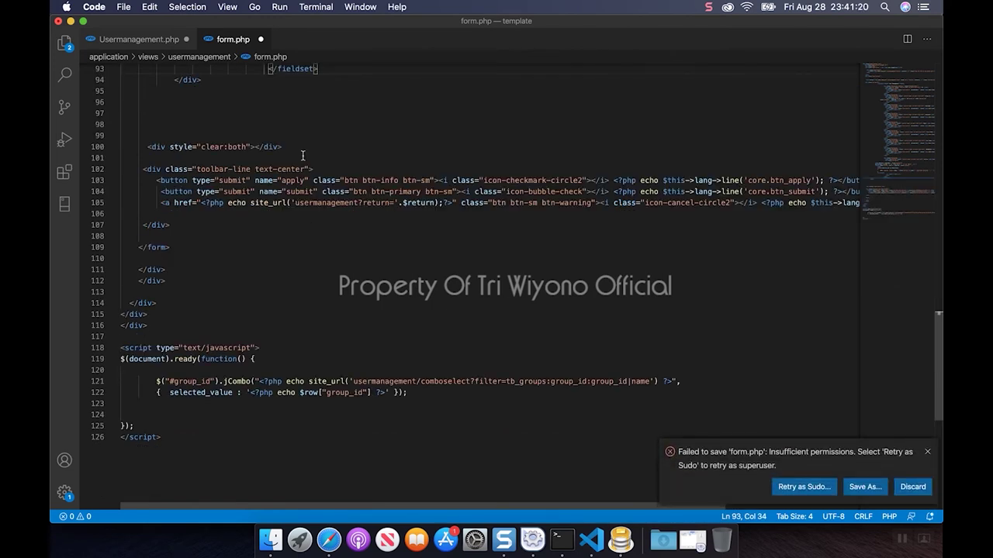
pyautogui.click(811, 488)
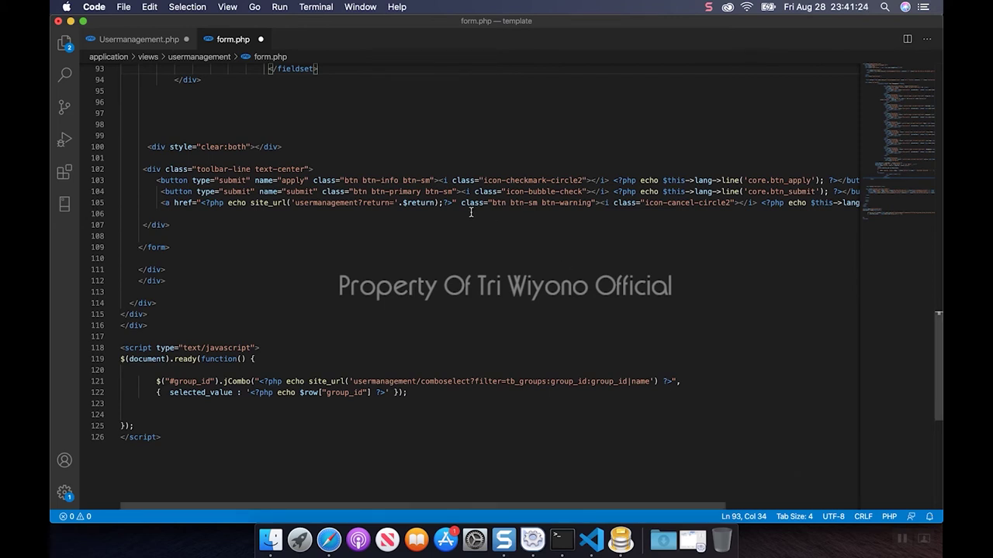
pyautogui.write('•••')
pyautogui.press('Return')
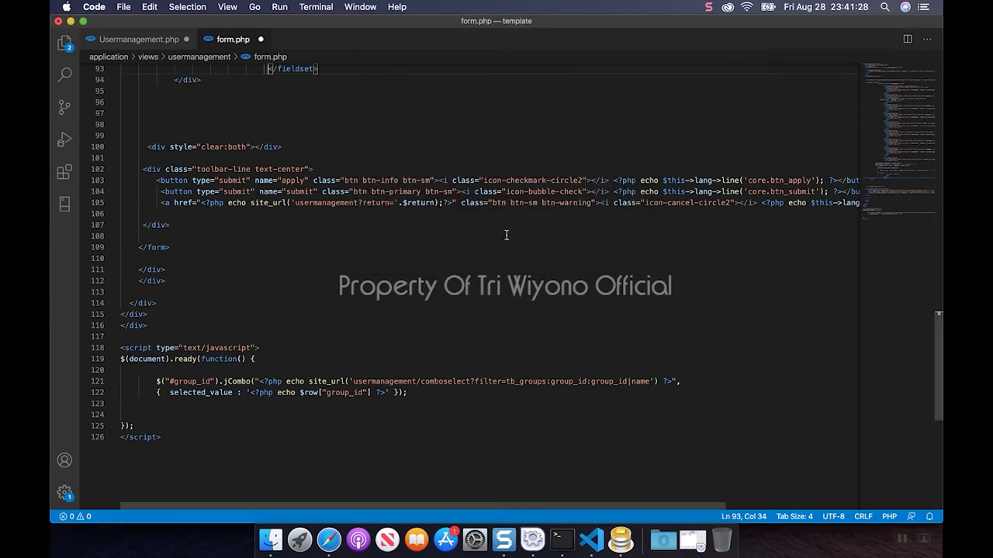
# Step: Open a terminal, list the home folder with ls, and minimize it
pyautogui.click(563, 539)
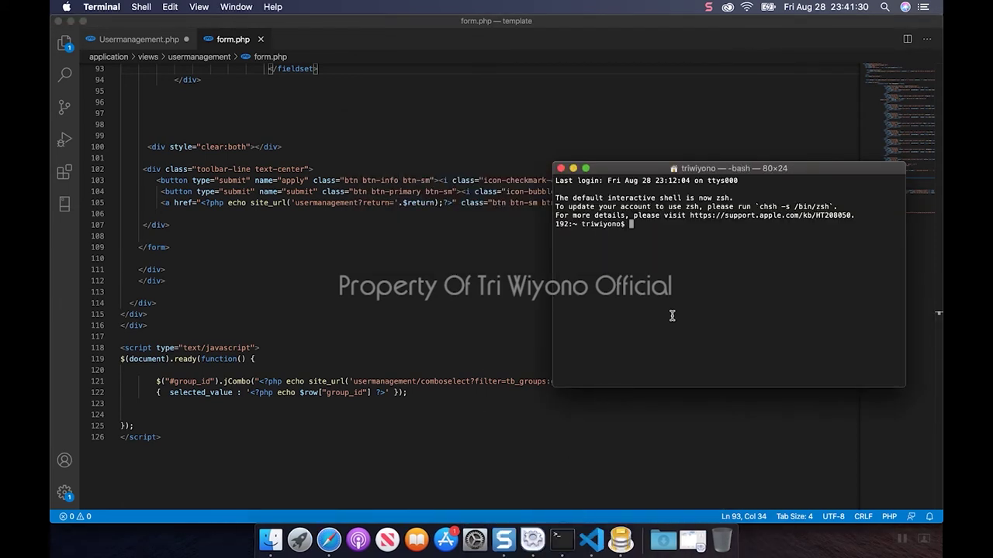
pyautogui.write('ls')
pyautogui.press('Return')
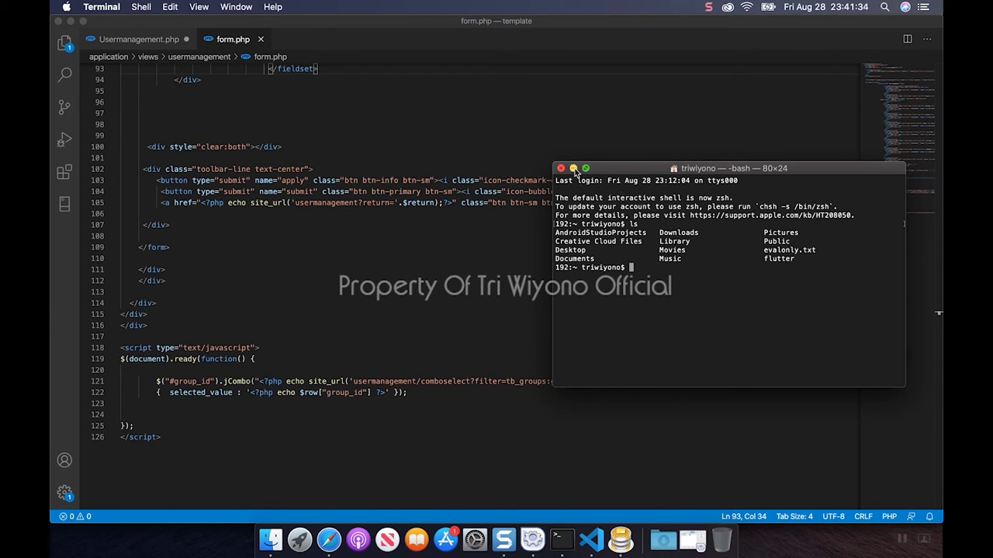
pyautogui.click(573, 169)
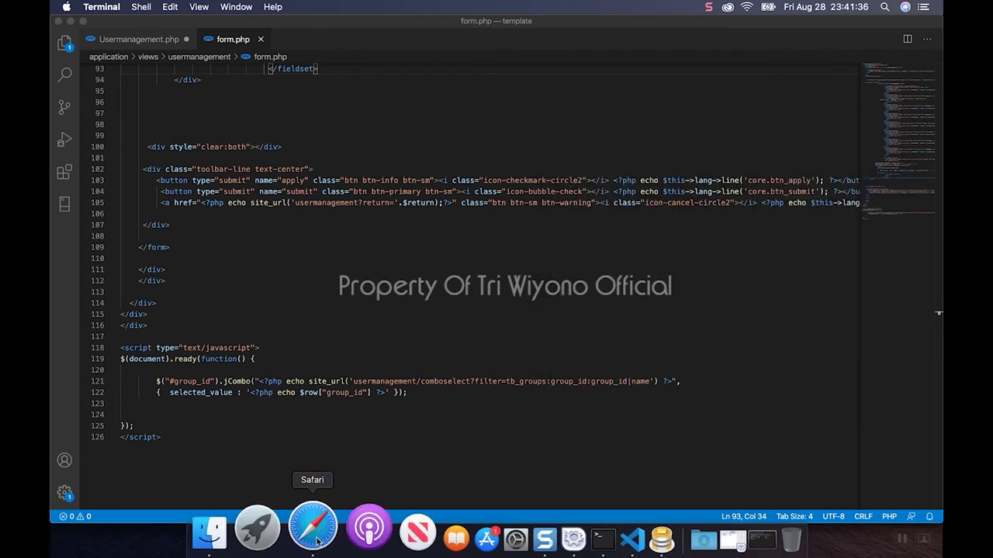
pyautogui.click(314, 527)
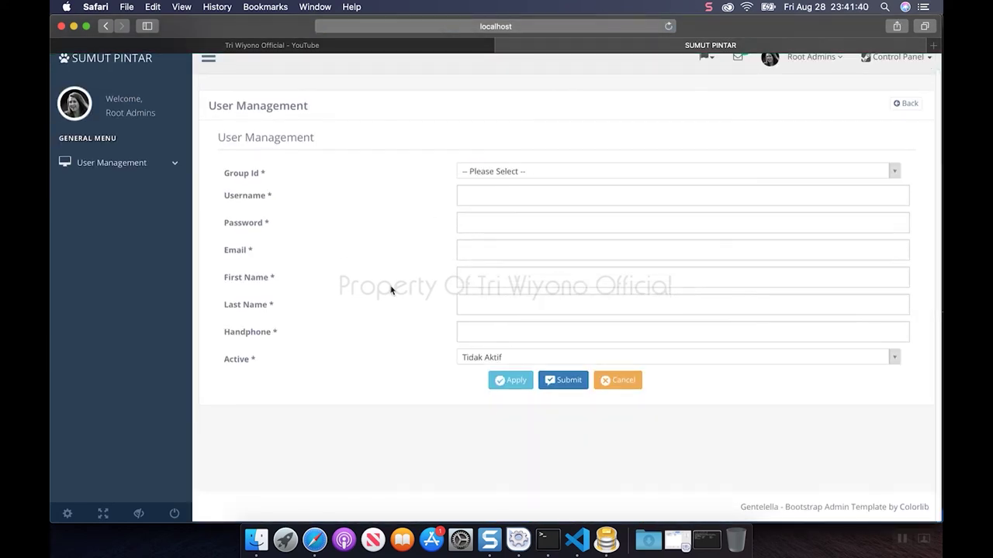
pyautogui.click(524, 175)
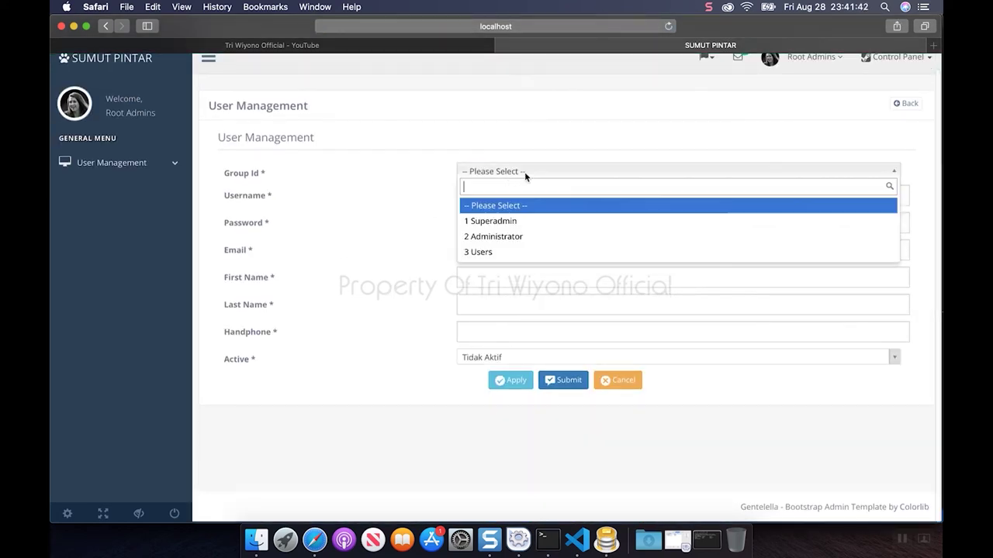
pyautogui.click(385, 201)
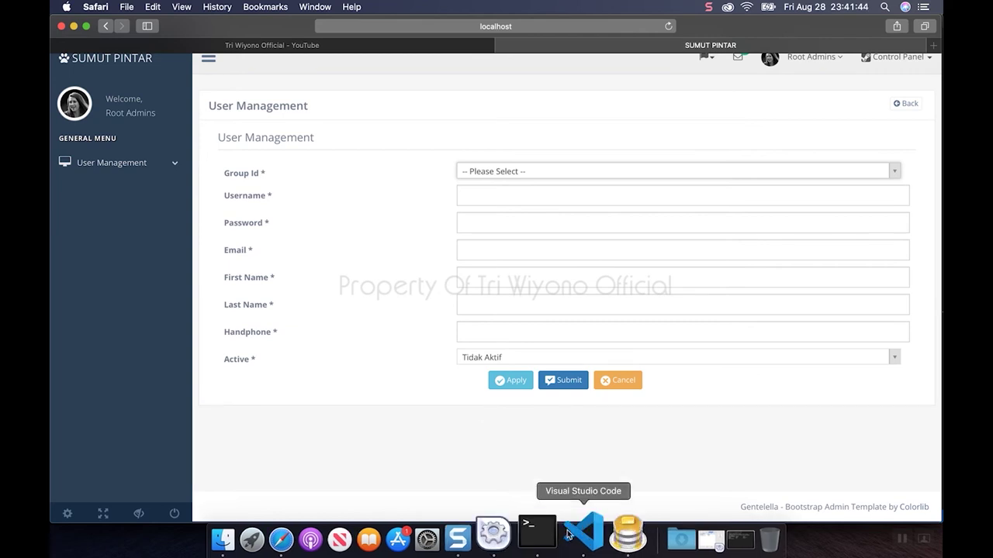
pyautogui.click(577, 540)
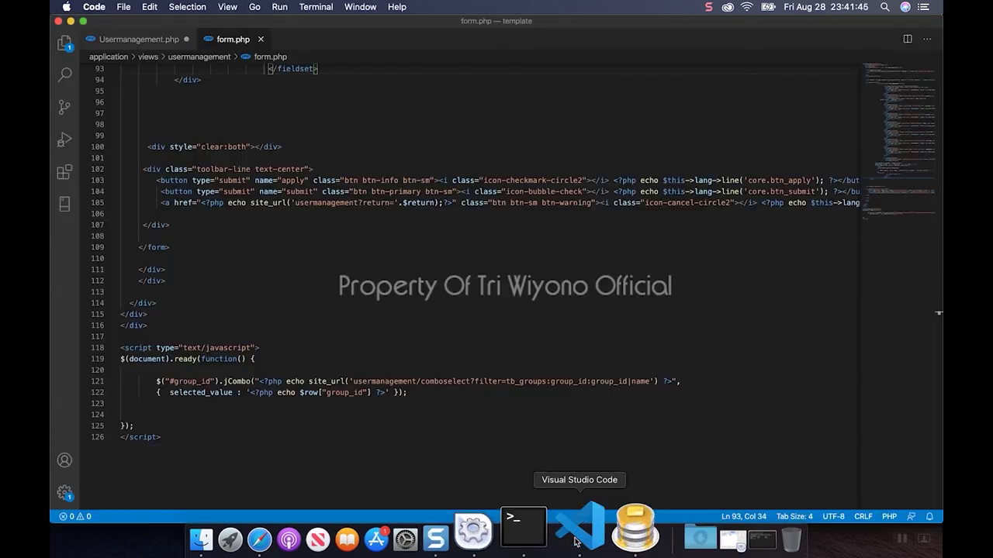
# Step: Look up the group_id field name on line 29 of form.php
pyautogui.click(136, 39)
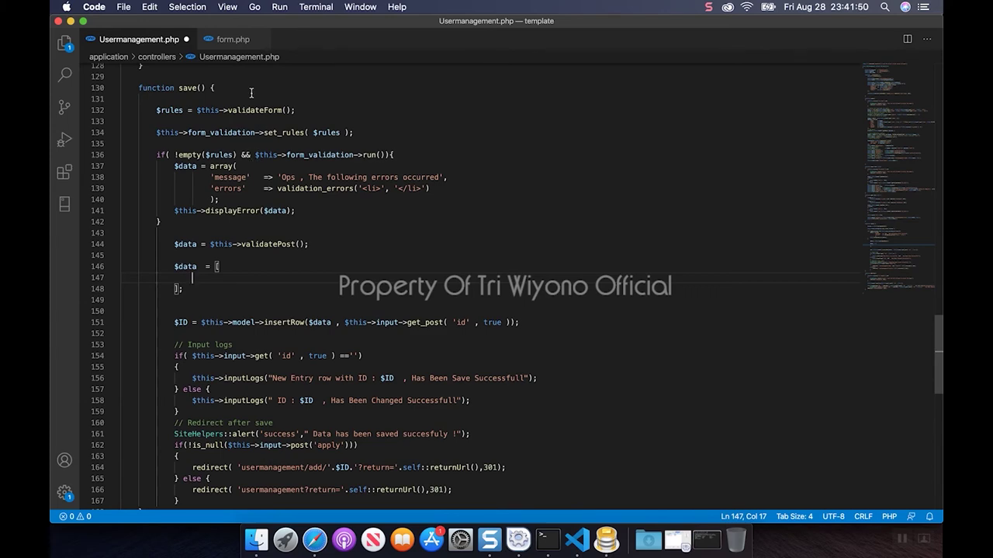
pyautogui.click(225, 38)
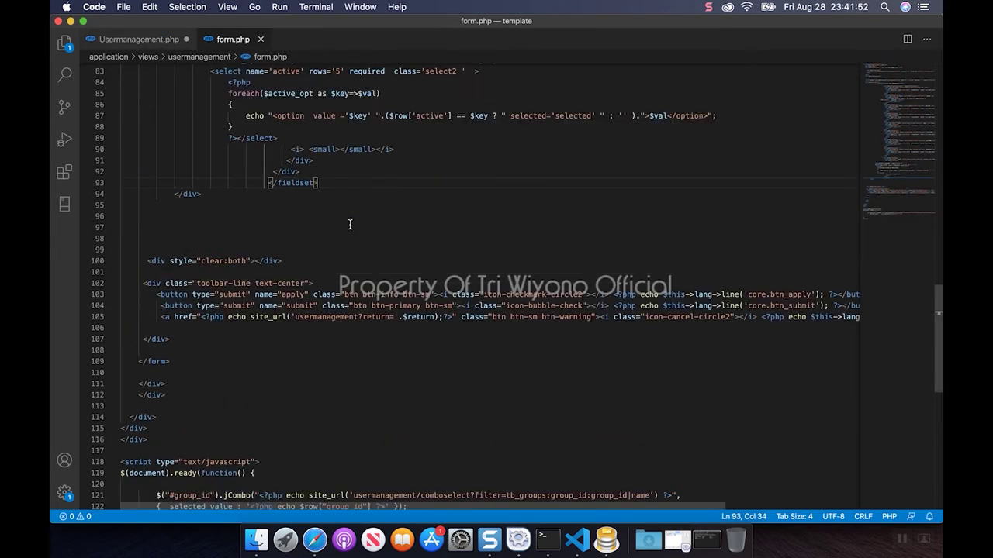
pyautogui.scroll(15, 350, 225)
pyautogui.scroll(1, 349, 225)
pyautogui.scroll(2, 350, 225)
pyautogui.scroll(3, 349, 225)
pyautogui.scroll(1, 350, 225)
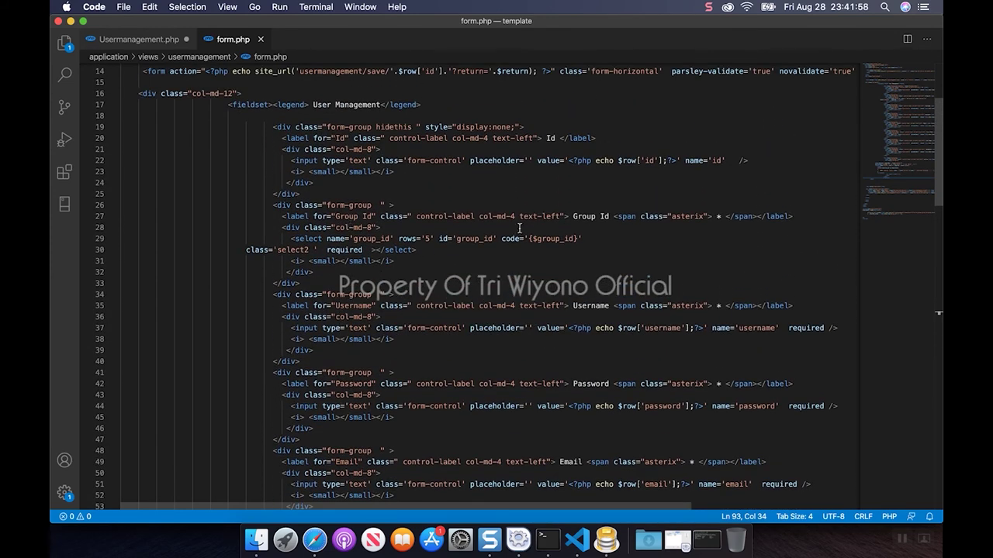
pyautogui.doubleClick(377, 238)
pyautogui.write('c')
# Step: Type an opening quote in Usermanagement.php's $data array and undo the stray form.php edit
pyautogui.click(138, 38)
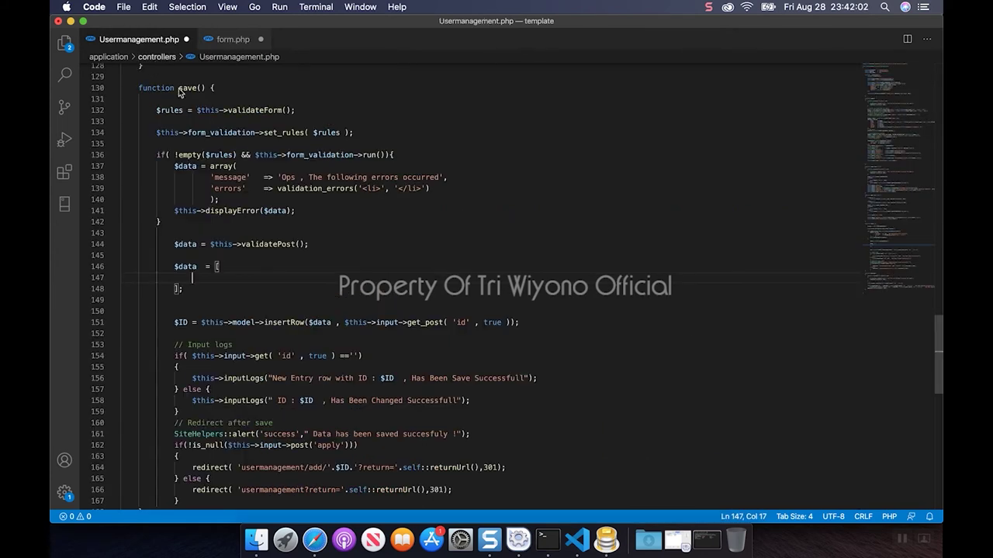
pyautogui.write("''v")
pyautogui.press('BackSpace')
pyautogui.press('BackSpace')
pyautogui.click(233, 39)
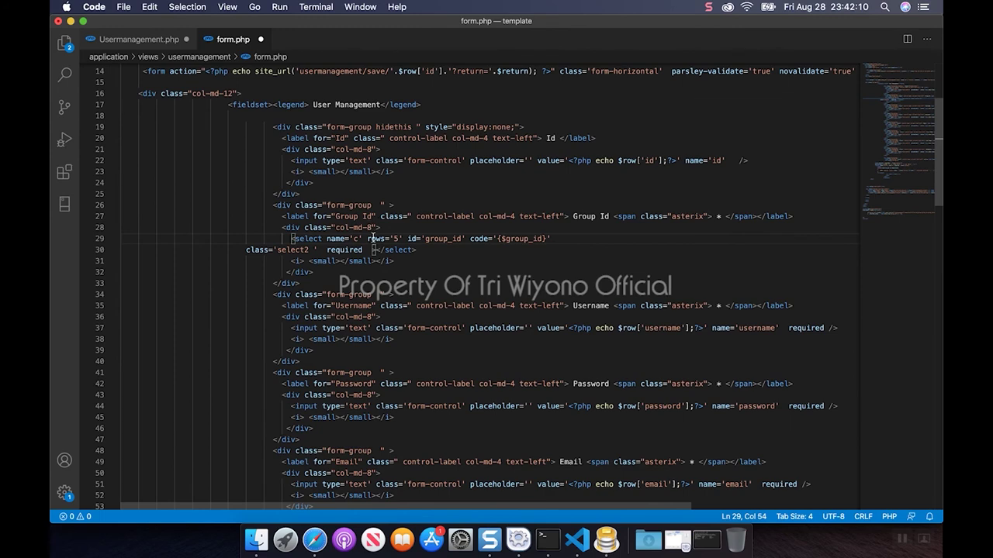
pyautogui.press('super+z')
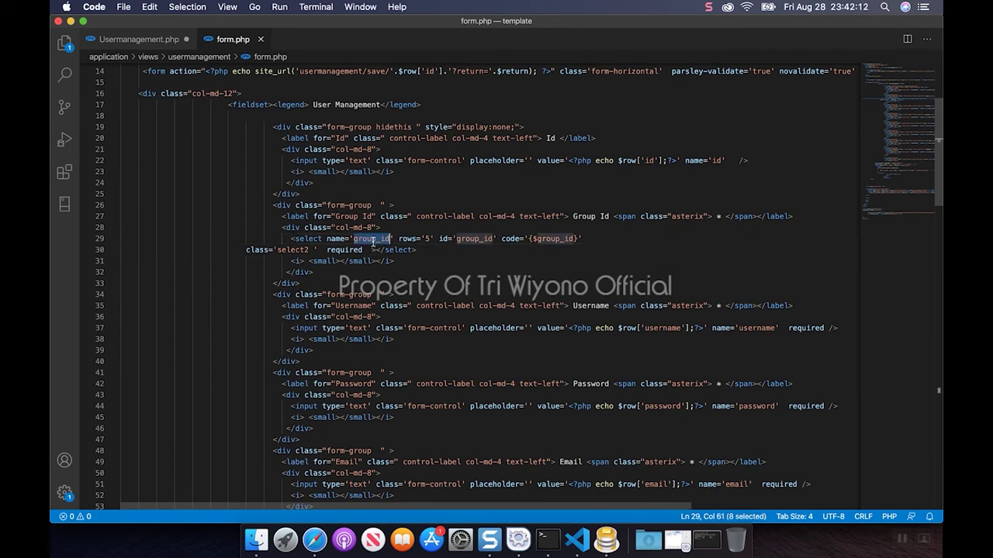
pyautogui.click(135, 39)
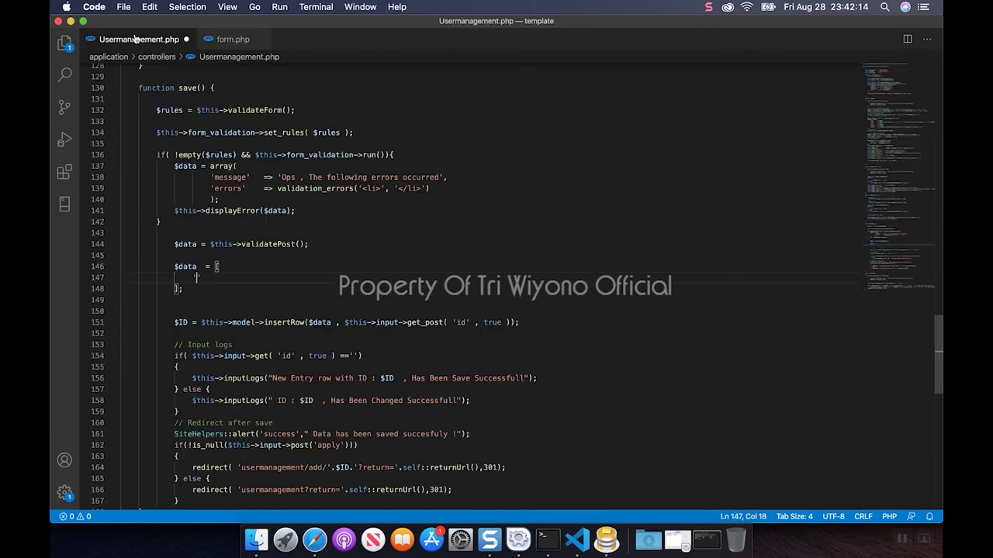
# Step: Add 'group_id' => $this->input->post('group_id', TRUE), to the $data array
pyautogui.write("group_id' => ")
pyautogui.write('$t')
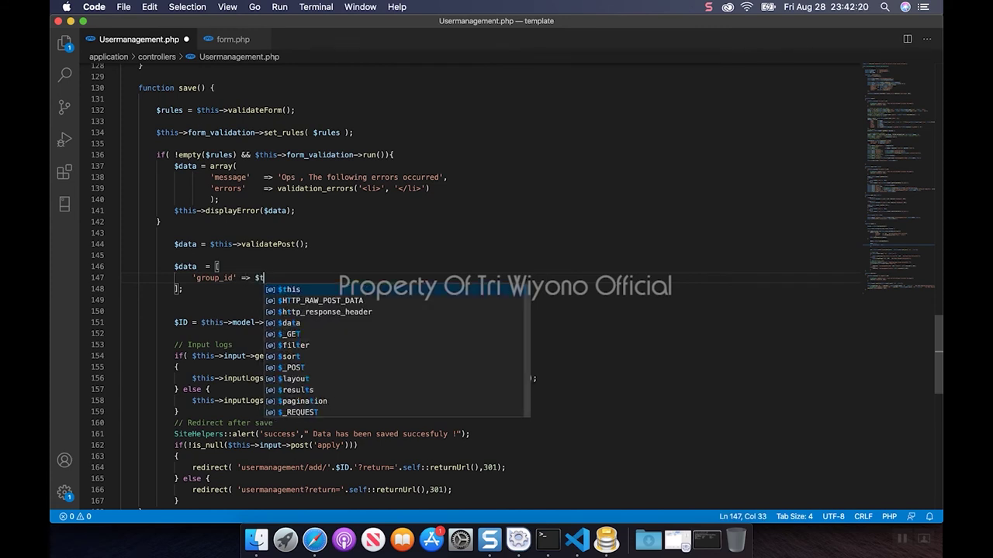
pyautogui.write('his->input->ata')
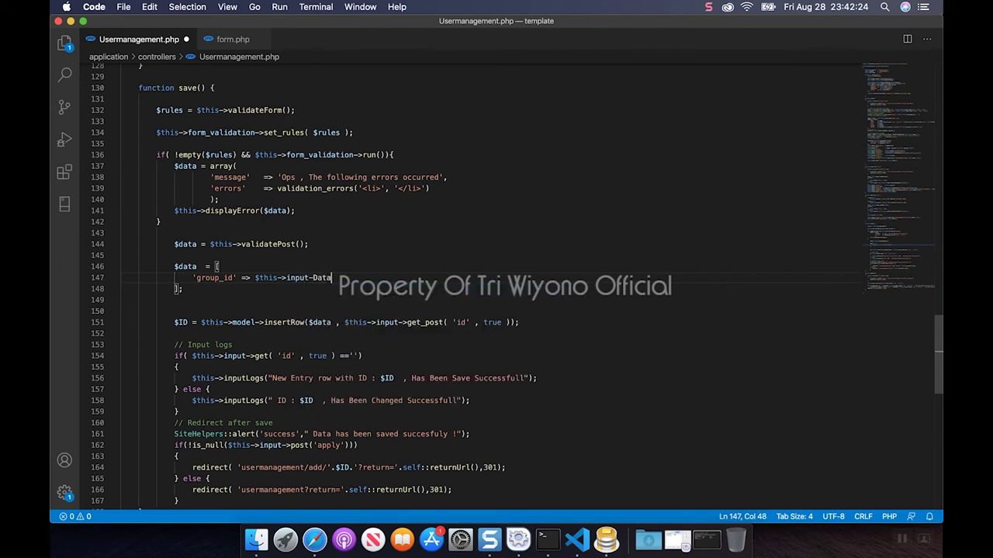
pyautogui.write('>data(')
pyautogui.press('Left')
pyautogui.write("''")
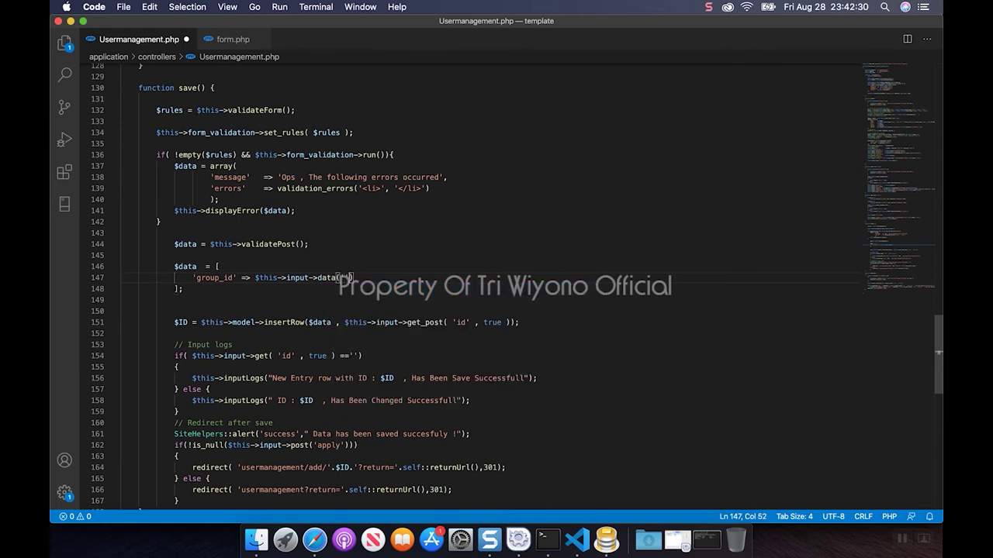
pyautogui.press('Left')
pyautogui.press('Left')
pyautogui.press('Left')
pyautogui.press('BackSpace')
pyautogui.press('BackSpace')
pyautogui.press('BackSpace')
pyautogui.write('post')
pyautogui.press('Right')
pyautogui.press('Right')
pyautogui.write("group_id'")
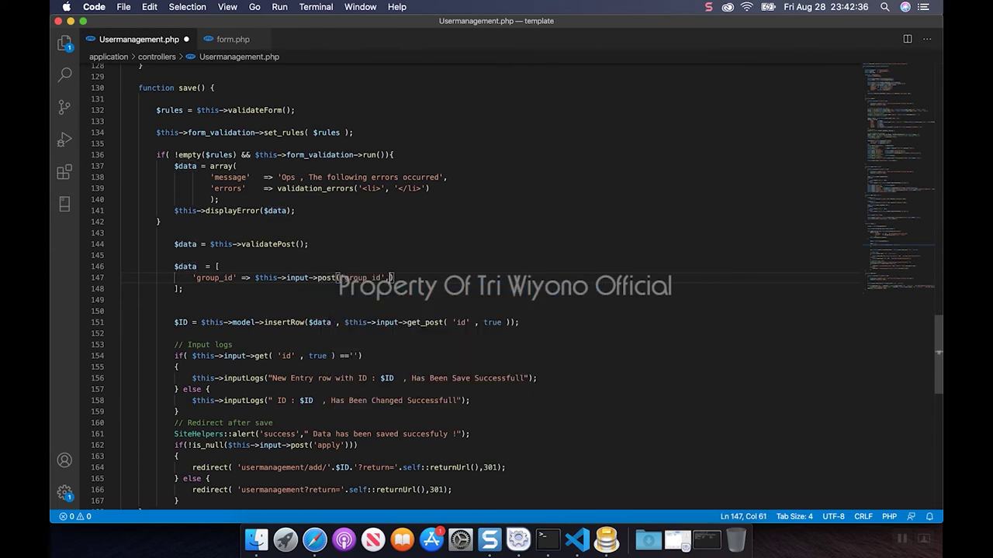
pyautogui.write(', TRUE')
pyautogui.press('Right')
pyautogui.write(',')
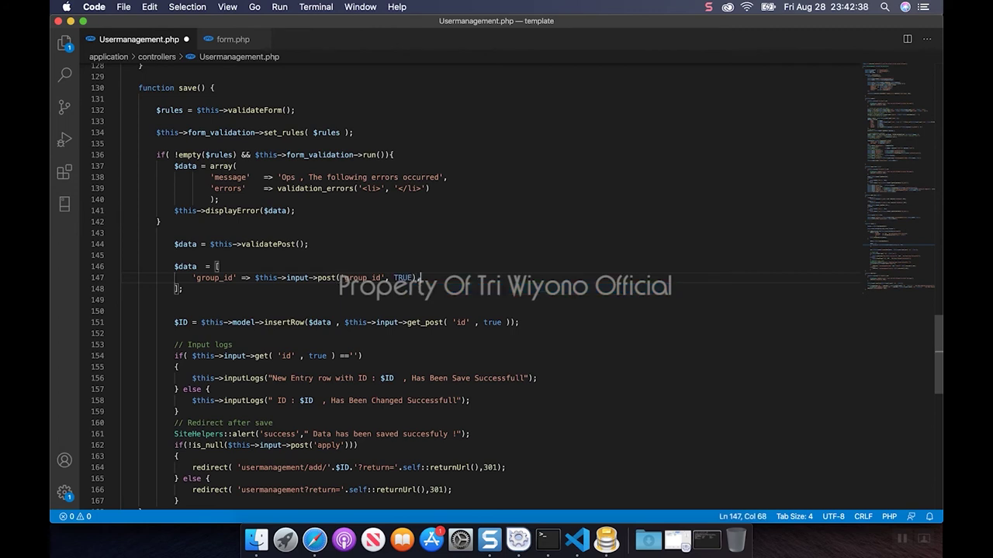
pyautogui.press('Return')
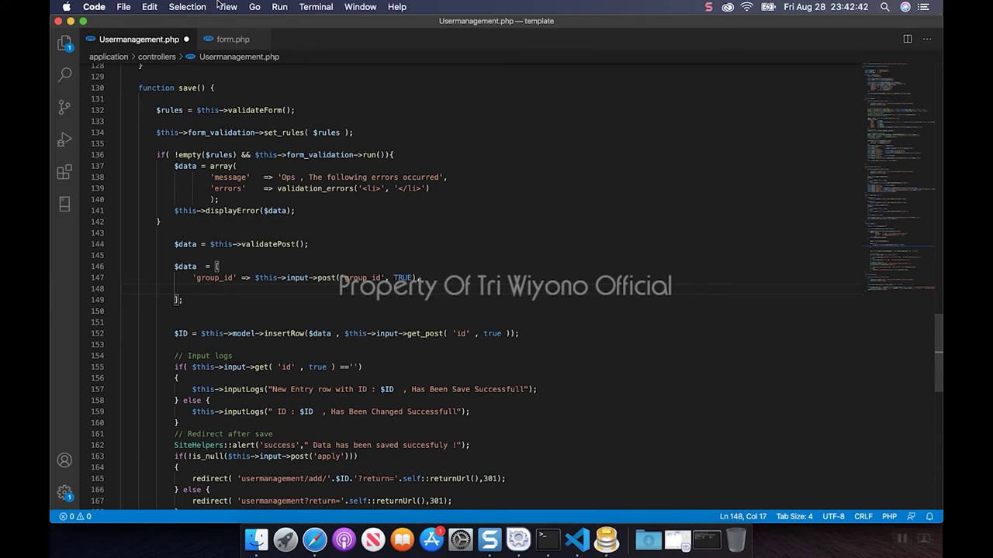
# Step: Review the field names in form.php before returning to the controller
pyautogui.click(230, 39)
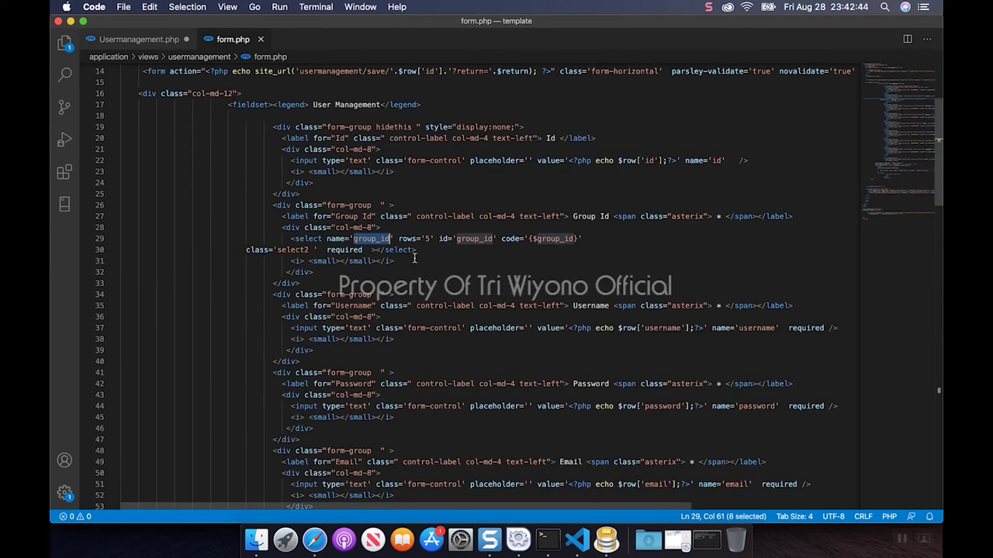
pyautogui.scroll(-4, 445, 363)
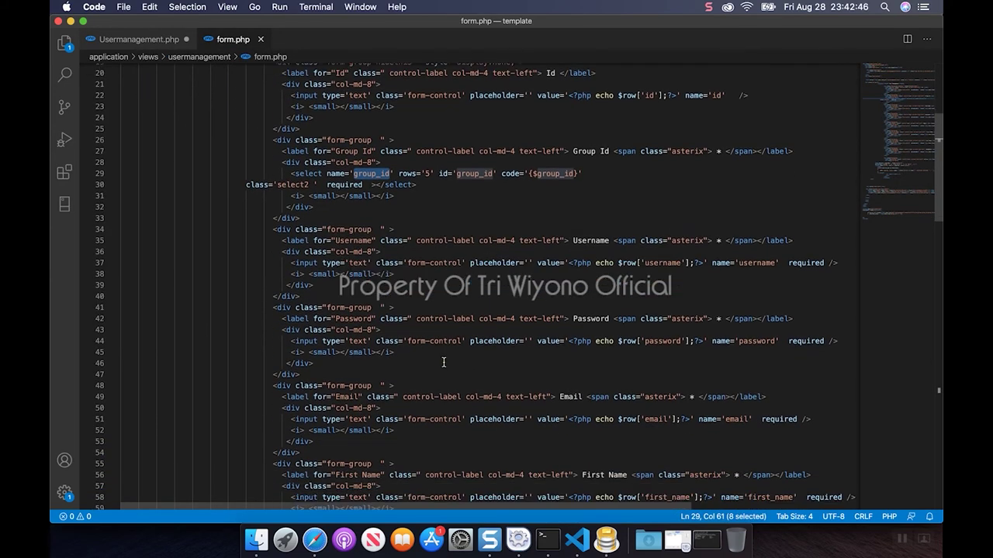
pyautogui.click(137, 39)
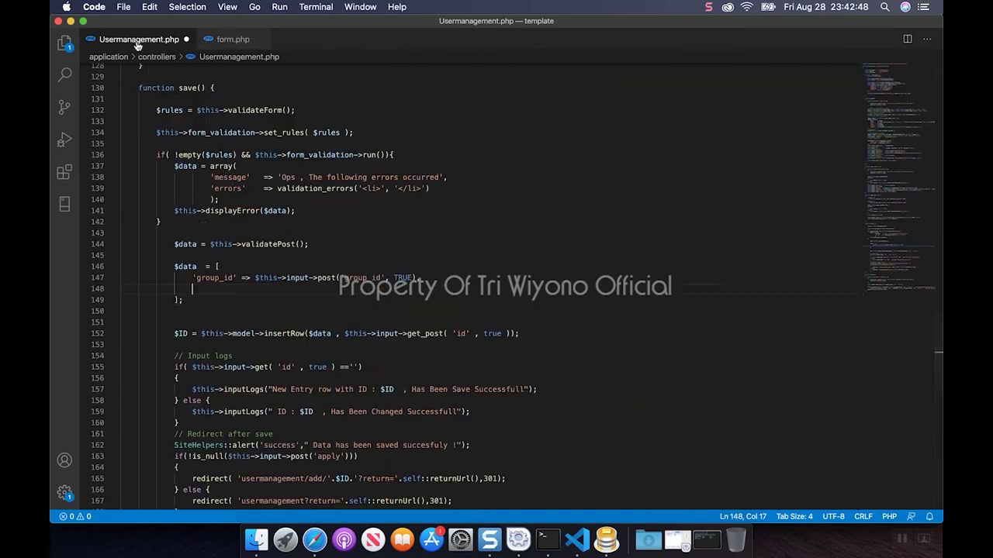
# Step: Duplicate the group_id entry five times in the $data array
pyautogui.moveTo(187, 277); pyautogui.dragTo(429, 271)
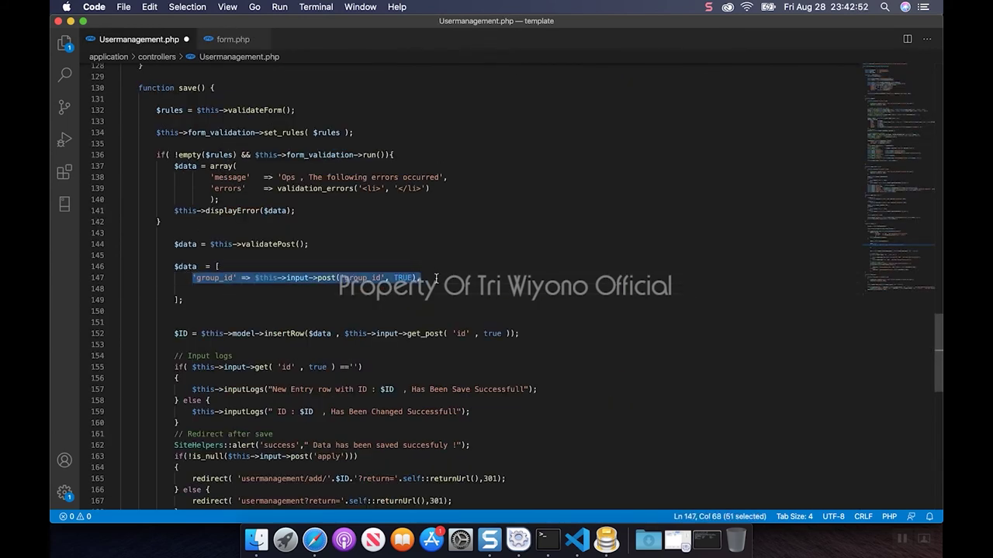
pyautogui.press('super+c')
pyautogui.press('Right')
pyautogui.press('Return')
pyautogui.press('super+v')
pyautogui.press('Return')
pyautogui.press('super+v')
pyautogui.press('Return')
pyautogui.press('super+v')
pyautogui.press('Return')
pyautogui.press('super+v')
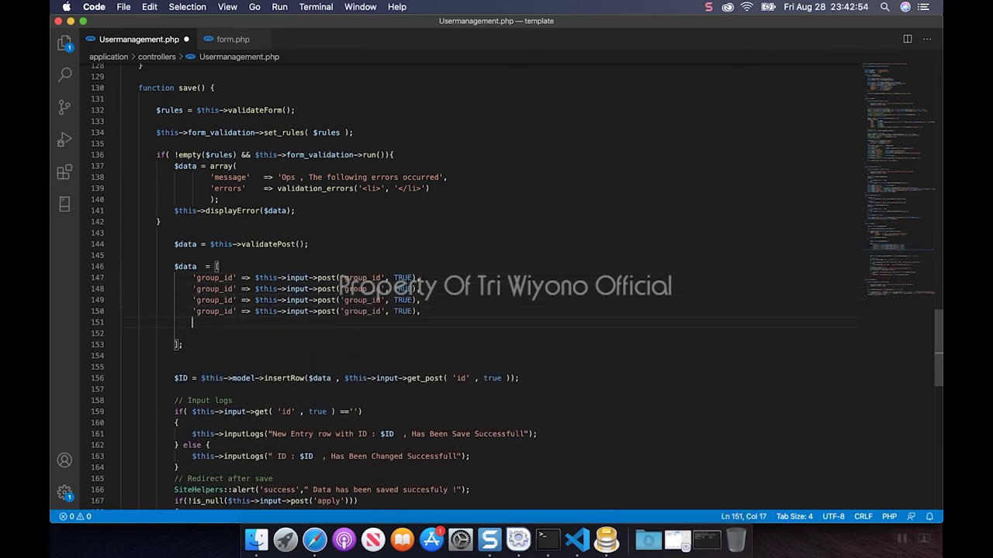
pyautogui.press('Return')
pyautogui.press('super+v')
pyautogui.press('Return')
pyautogui.press('super+v')
pyautogui.press('Return')
pyautogui.press('super+v')
pyautogui.press('Return')
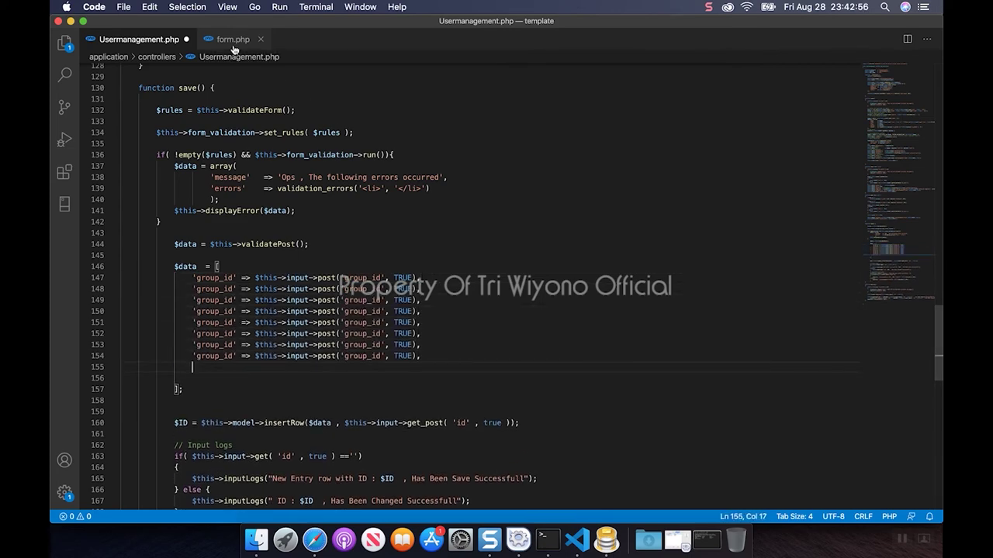
# Step: Change line 148's key and post() argument to username, copied from form.php
pyautogui.click(232, 40)
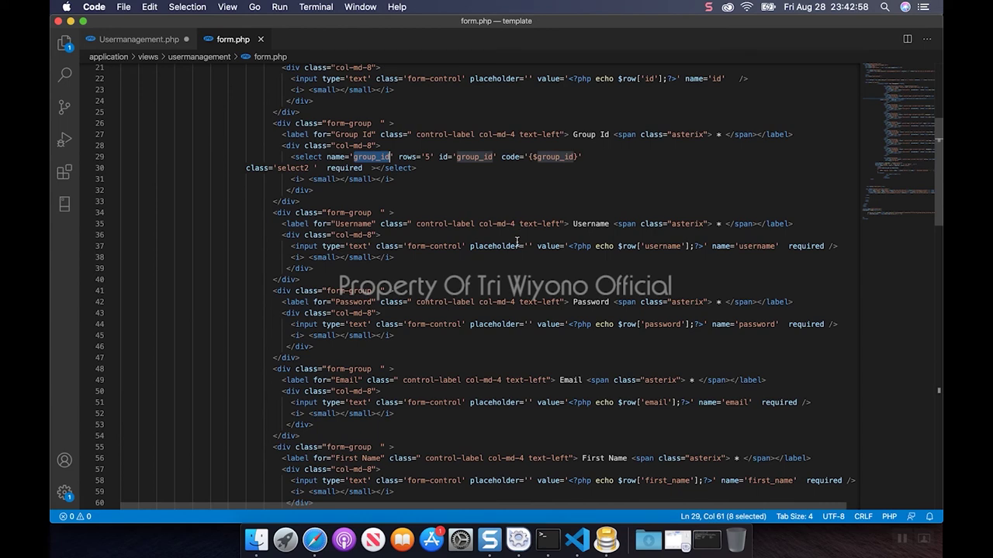
pyautogui.doubleClick(664, 247)
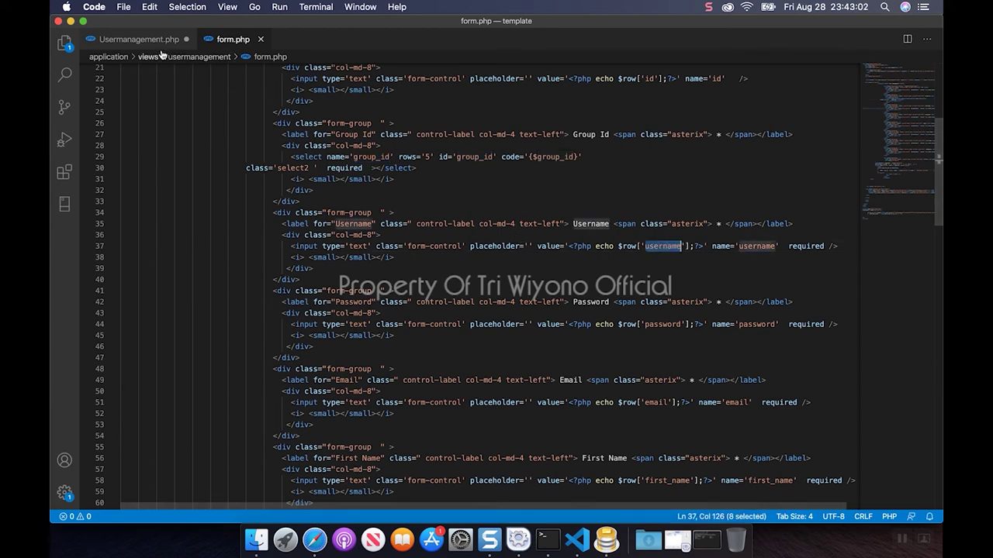
pyautogui.click(140, 40)
pyautogui.doubleClick(215, 288)
pyautogui.press('super+v')
pyautogui.doubleClick(362, 289)
pyautogui.press('super+v')
# Step: Change line 149's key and post() argument to password
pyautogui.click(228, 41)
pyautogui.scroll(-3, 546, 339)
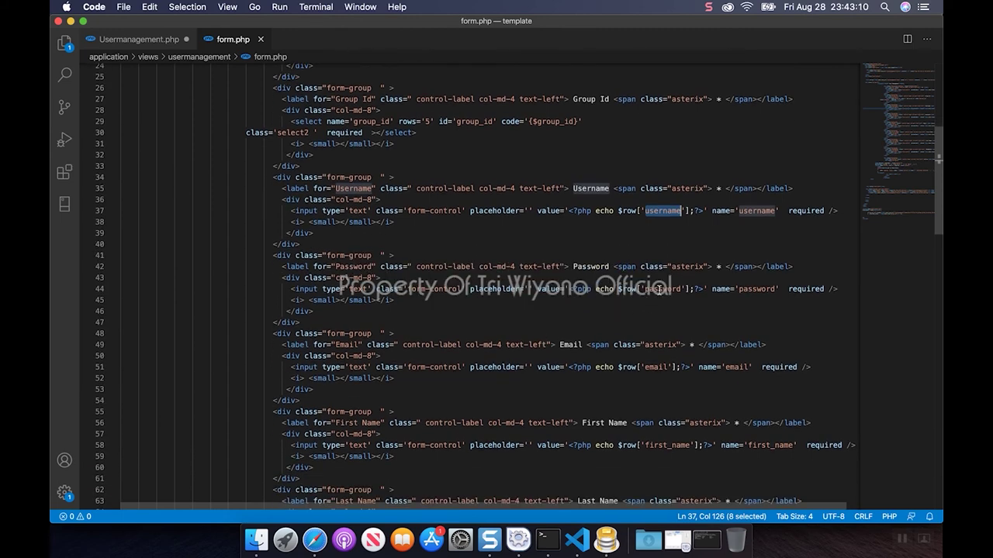
pyautogui.doubleClick(661, 288)
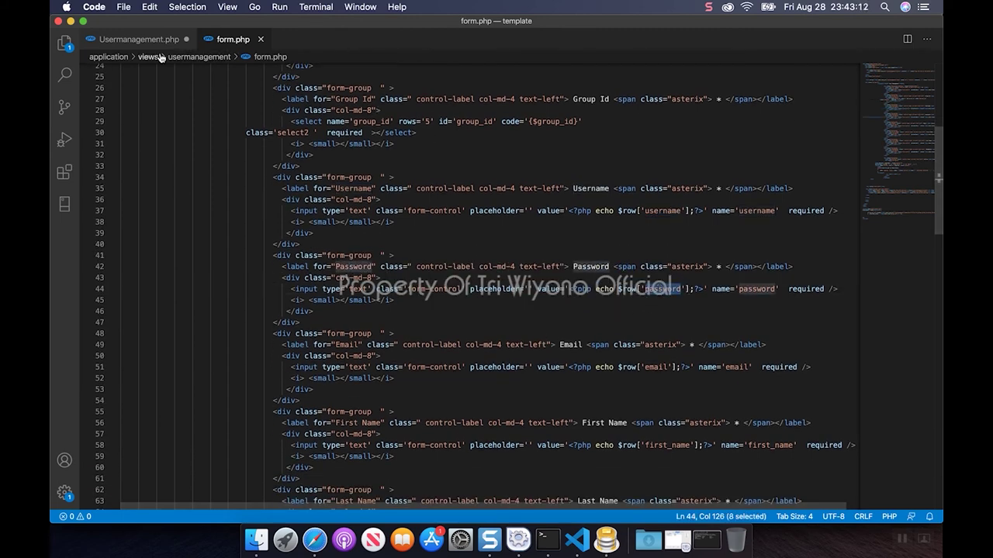
pyautogui.click(138, 39)
pyautogui.doubleClick(217, 300)
pyautogui.press('super+v')
pyautogui.doubleClick(361, 300)
pyautogui.press('super+v')
# Step: Change line 150's key and post() argument to email
pyautogui.click(230, 39)
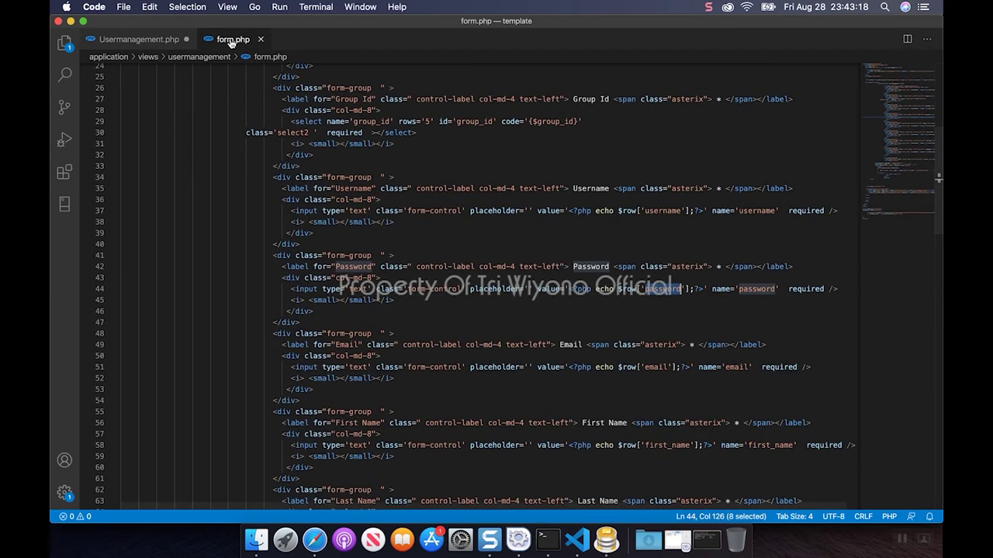
pyautogui.scroll(-1, 452, 342)
pyautogui.scroll(-3, 453, 342)
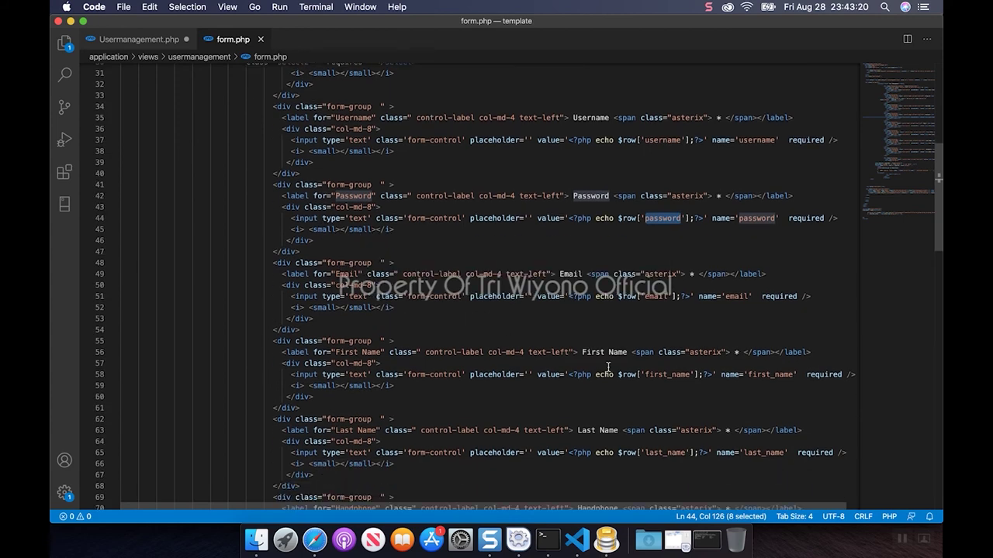
pyautogui.doubleClick(657, 296)
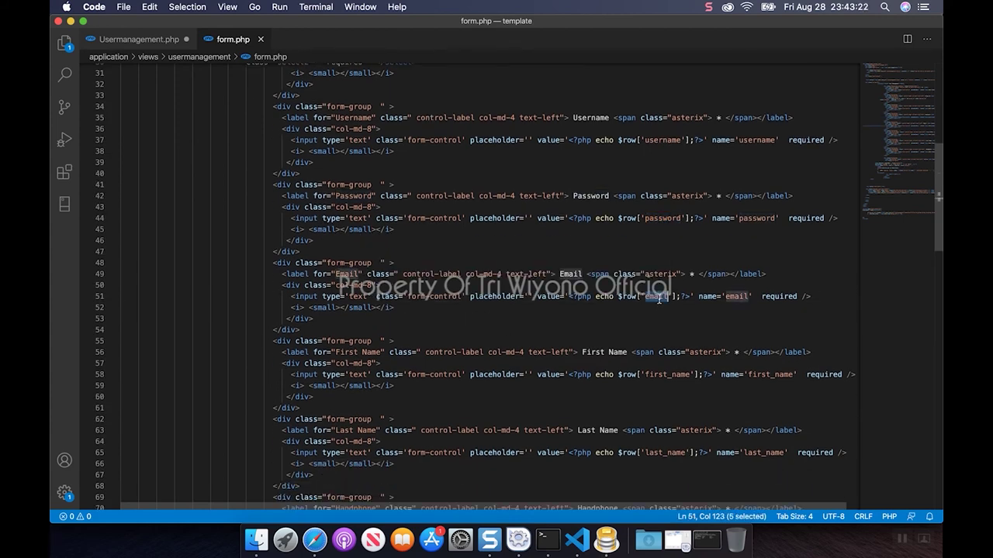
pyautogui.click(155, 39)
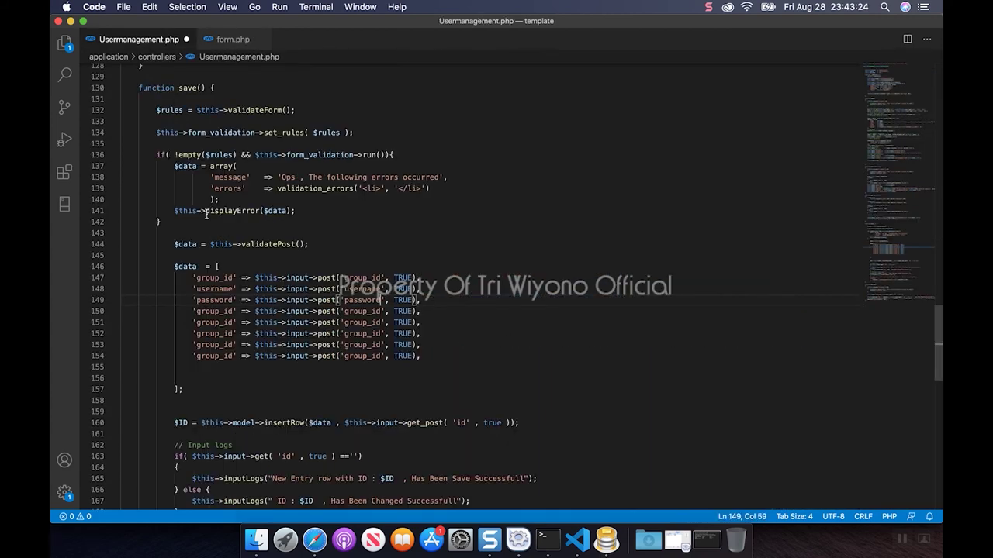
pyautogui.doubleClick(217, 311)
pyautogui.hotkey('ctrl', 'v')
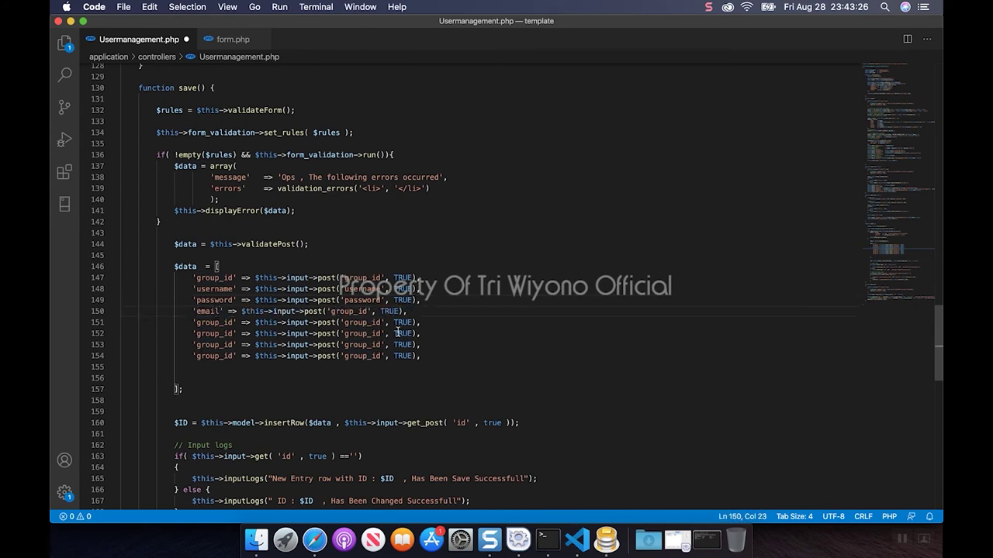
pyautogui.doubleClick(355, 312)
pyautogui.hotkey('ctrl', 'v')
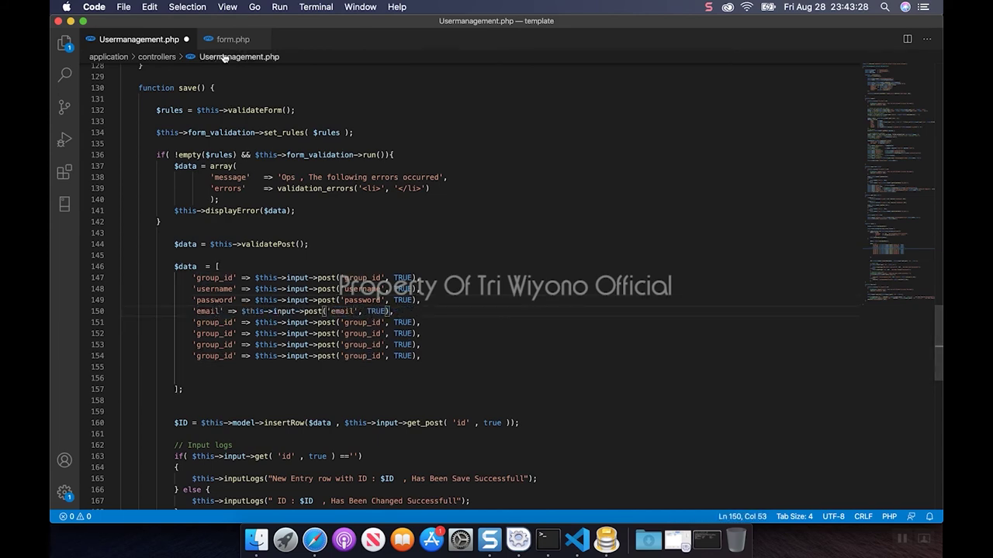
# Step: Rename line 151 to first_name and copy the last_name field name from form.php
pyautogui.click(225, 39)
pyautogui.scroll(-3, 504, 342)
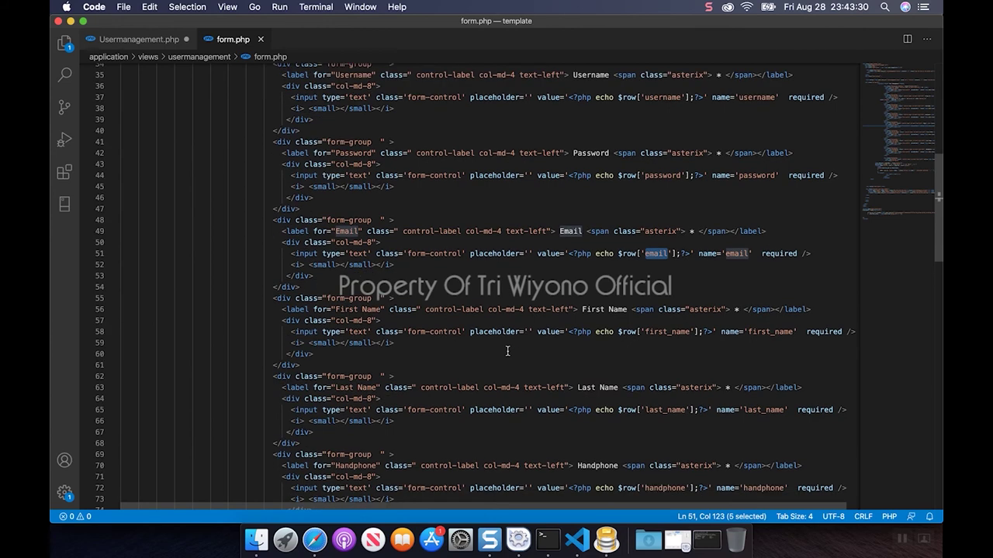
pyautogui.doubleClick(671, 279)
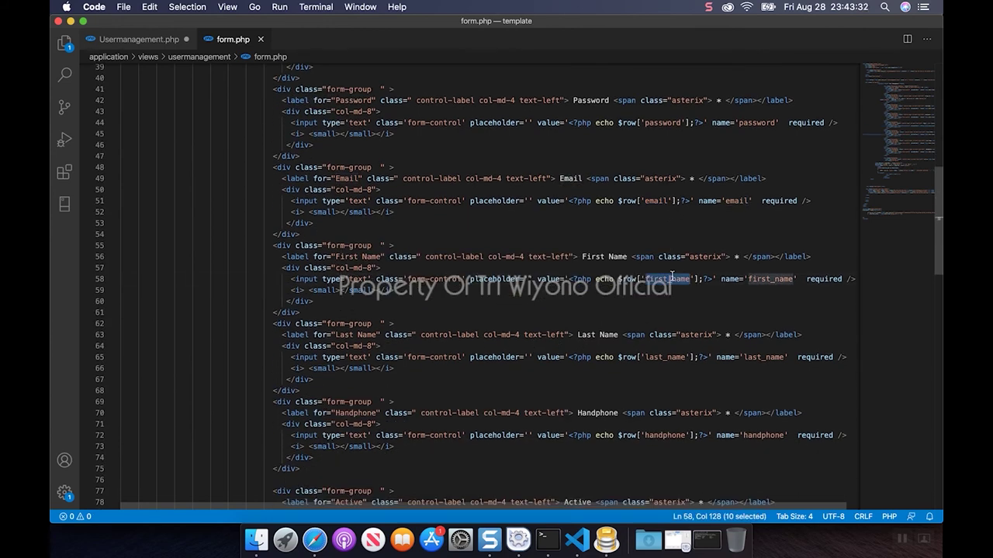
pyautogui.click(138, 38)
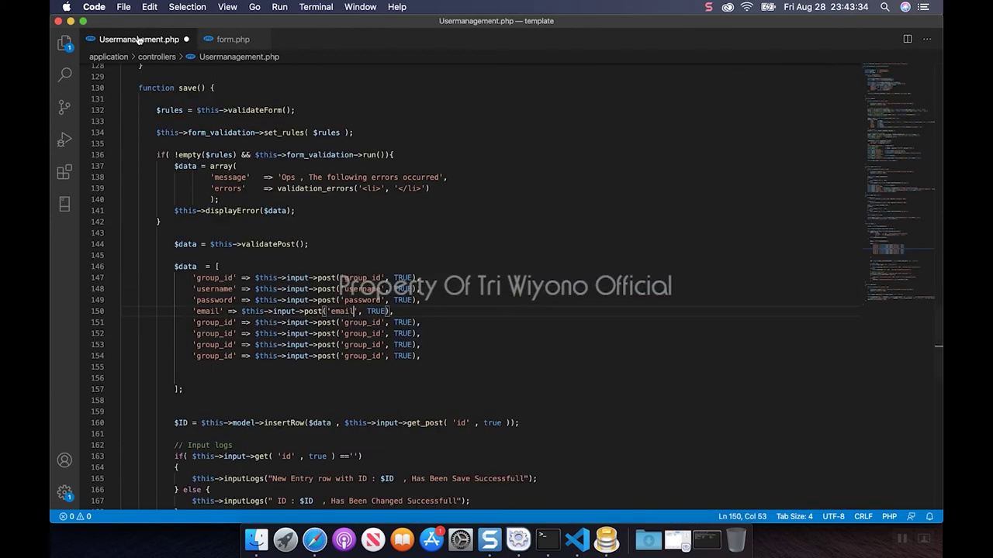
pyautogui.doubleClick(214, 322)
pyautogui.press('super+v')
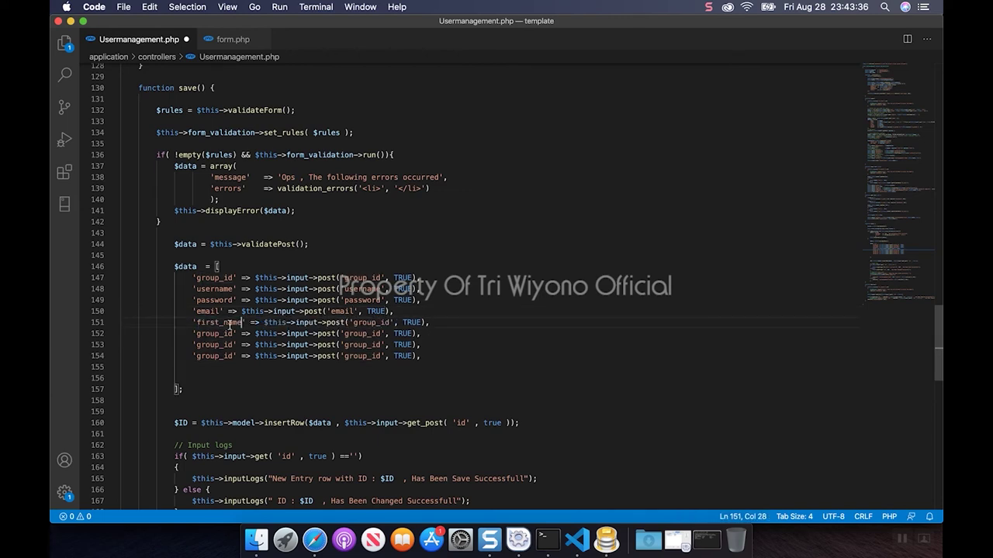
pyautogui.doubleClick(373, 322)
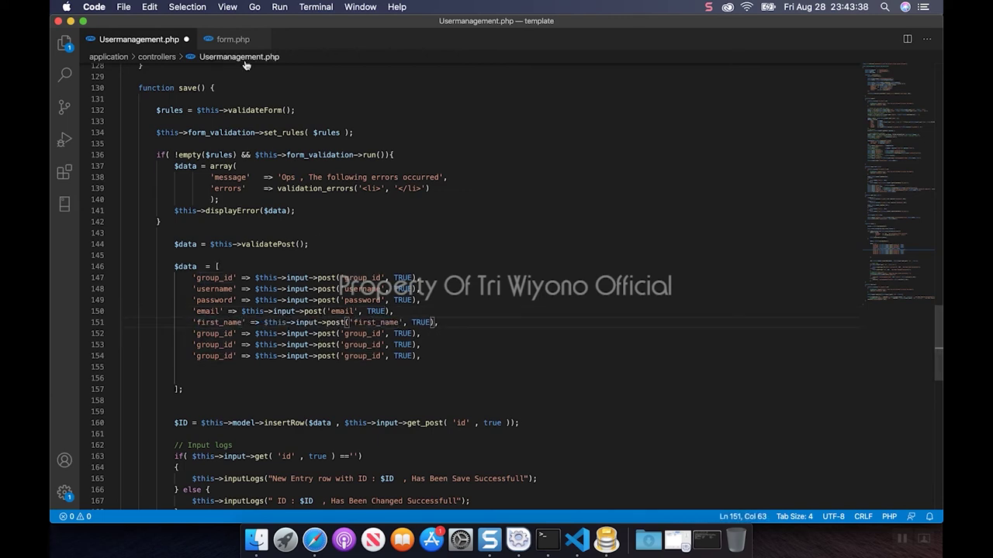
pyautogui.click(230, 39)
pyautogui.scroll(-3, 534, 339)
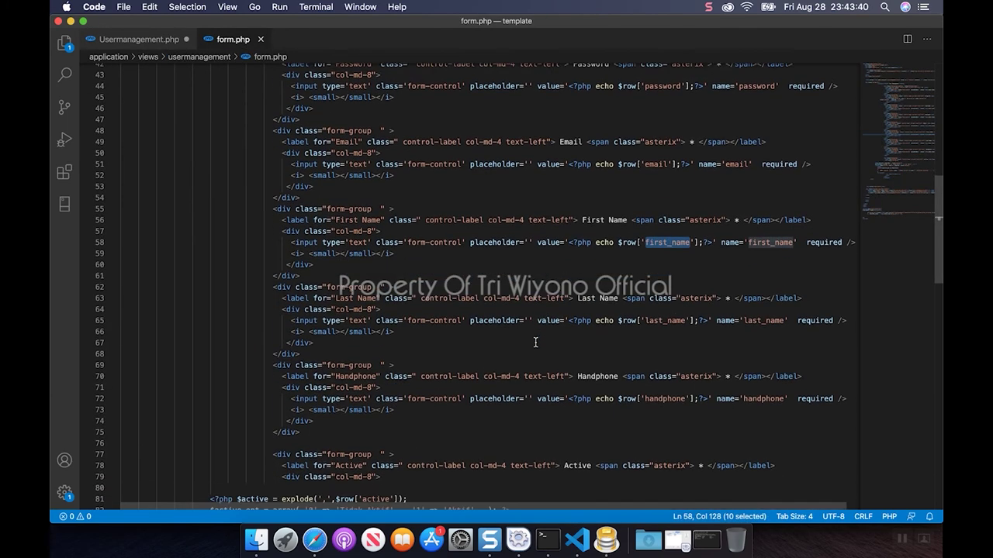
pyautogui.doubleClick(664, 282)
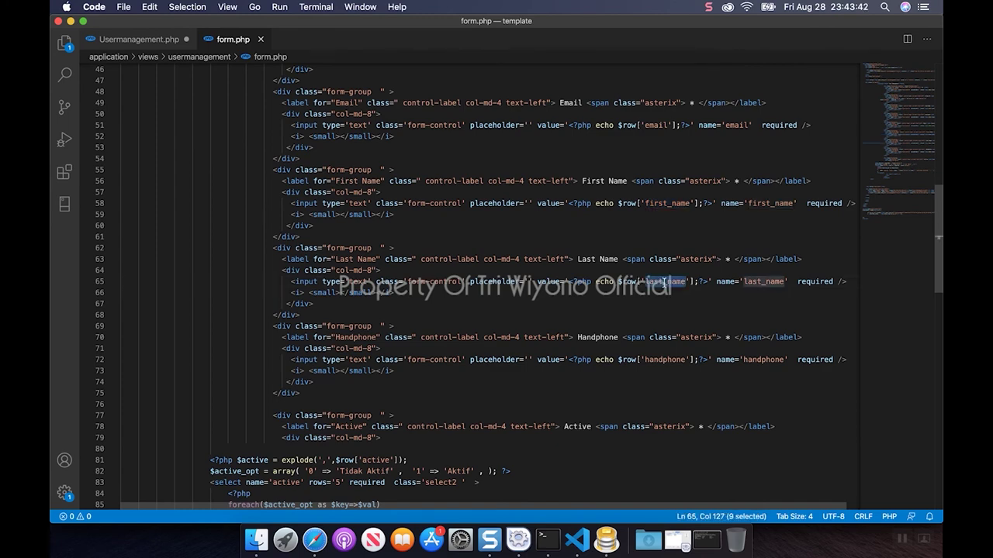
pyautogui.click(133, 39)
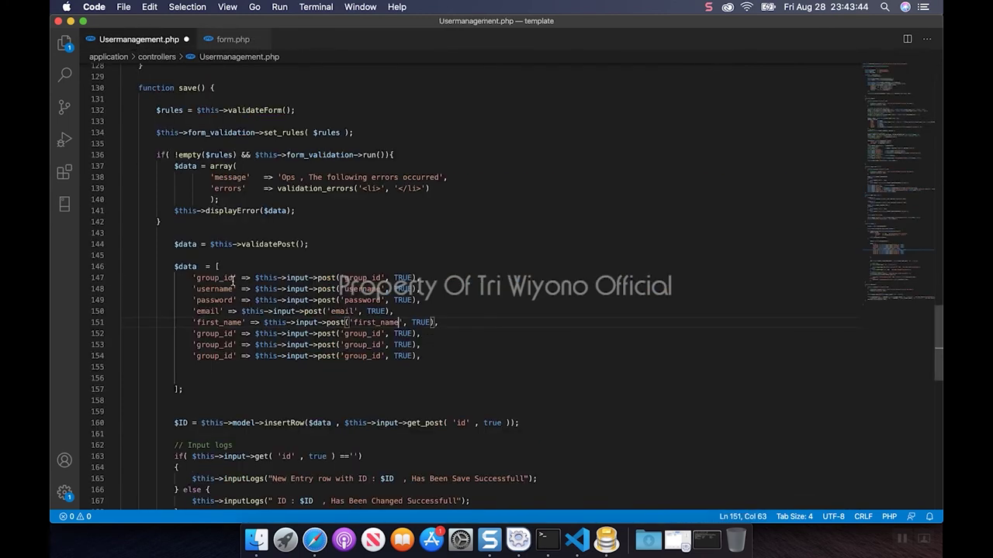
# Step: Change line 152's key and post() argument to last_name
pyautogui.doubleClick(216, 334)
pyautogui.hotkey('ctrl', 'v')
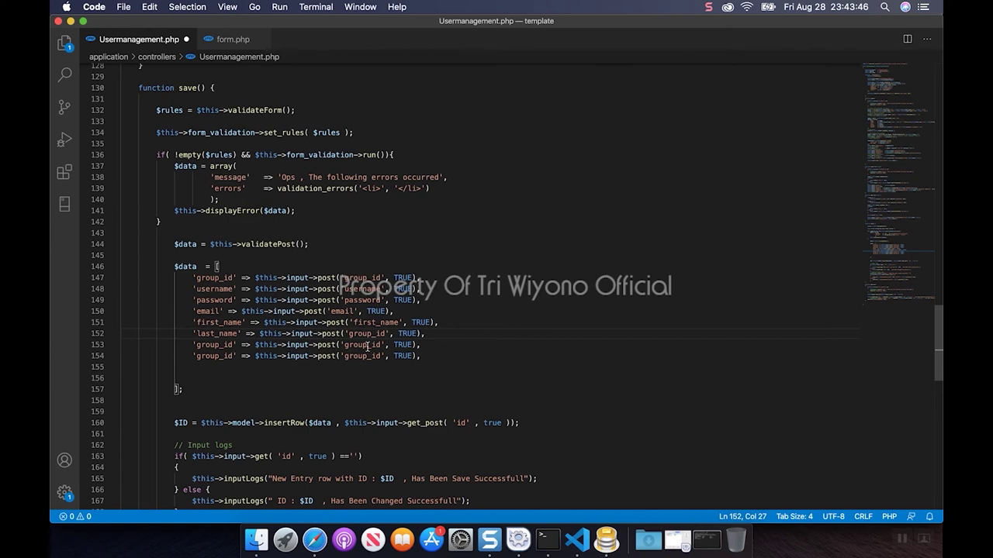
pyautogui.doubleClick(368, 334)
pyautogui.write('last_name')
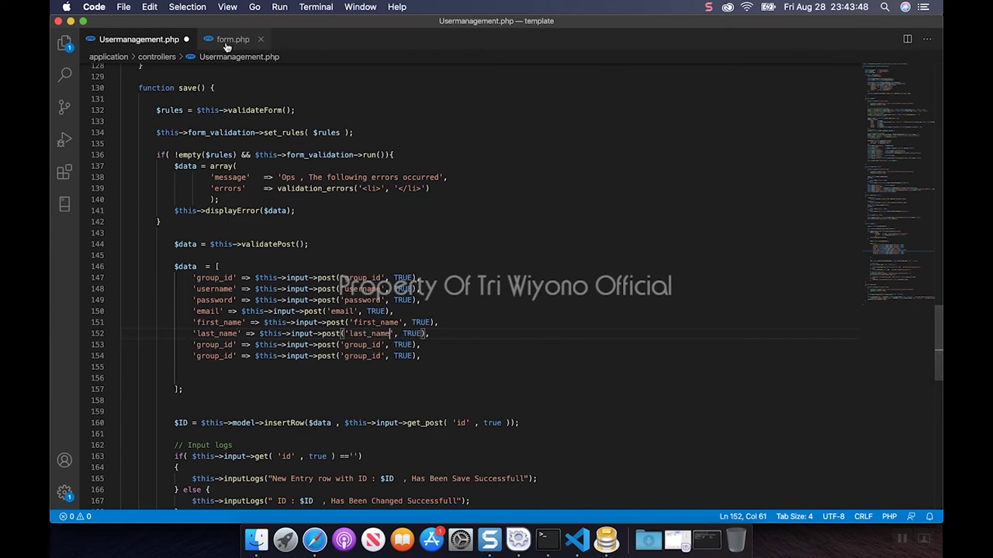
# Step: Change line 153's key and post() argument to handphone, copied from form.php
pyautogui.click(227, 45)
pyautogui.scroll(-4, 555, 326)
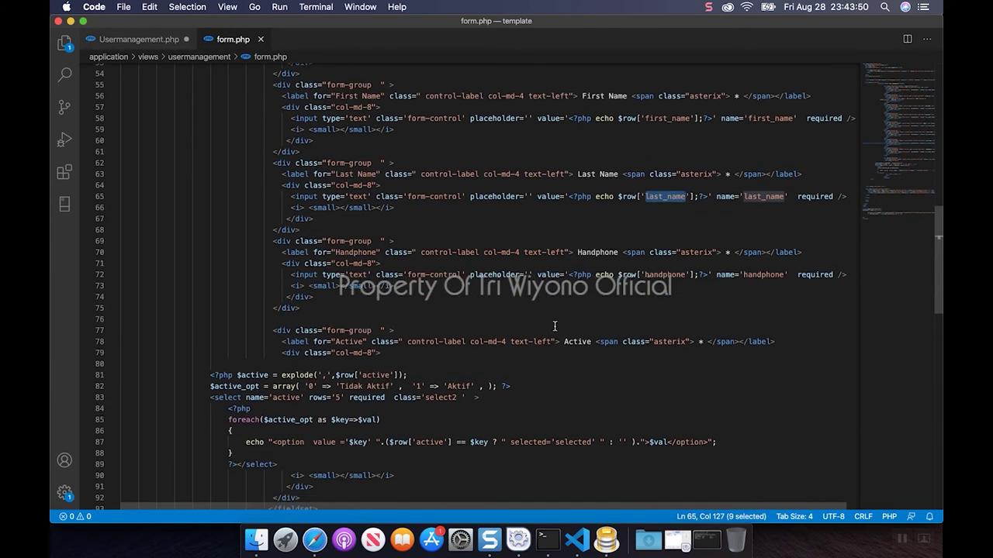
pyautogui.click(654, 286)
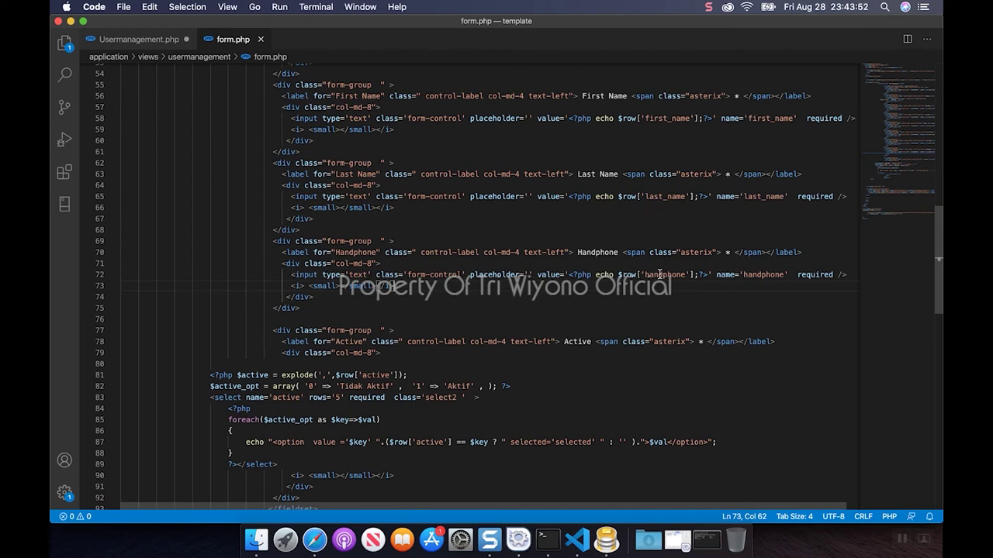
pyautogui.doubleClick(660, 275)
pyautogui.press('super+c')
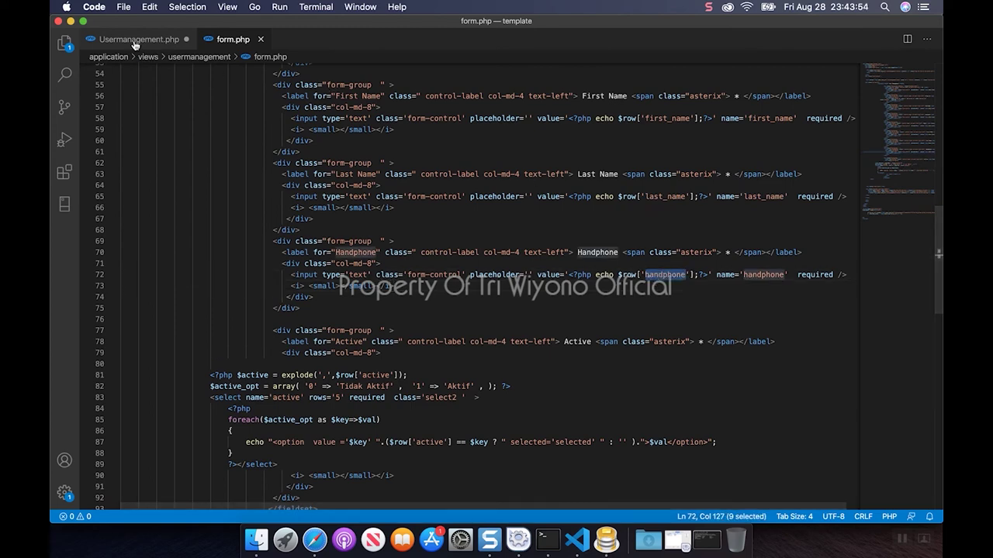
pyautogui.click(136, 39)
pyautogui.doubleClick(212, 345)
pyautogui.press('super+v')
pyautogui.doubleClick(364, 345)
pyautogui.press('super+v')
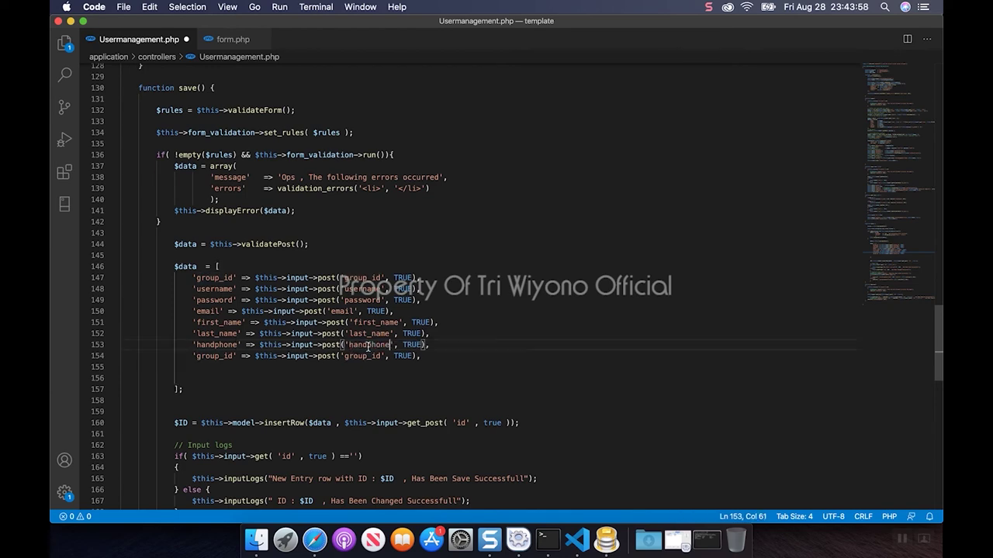
# Step: Rename line 154's key to active after checking the Active select's name
pyautogui.click(230, 41)
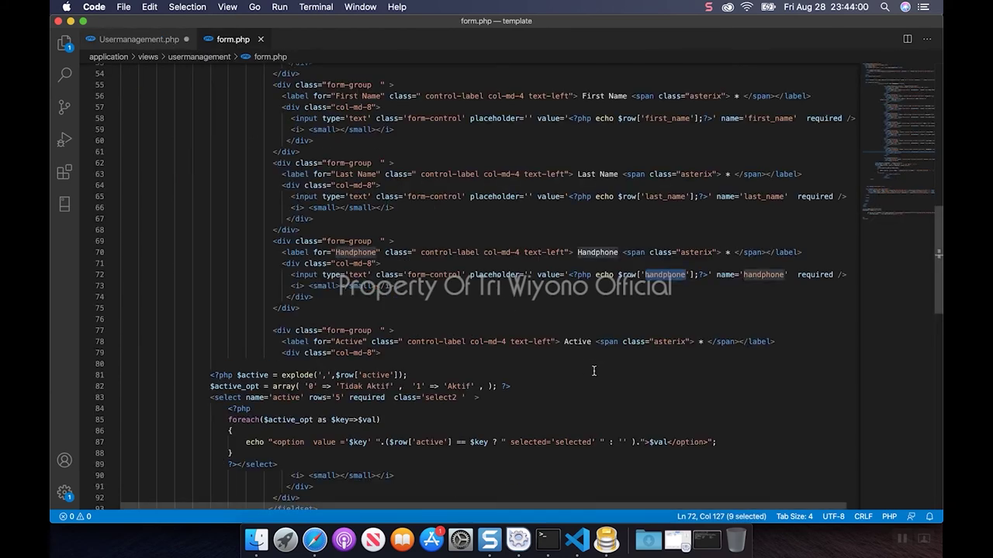
pyautogui.scroll(-3, 615, 417)
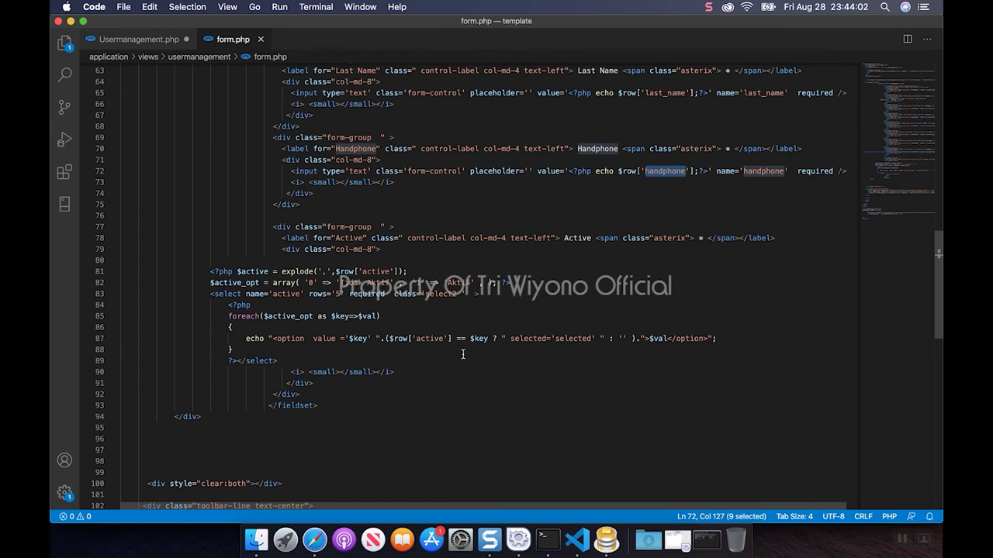
pyautogui.click(286, 295)
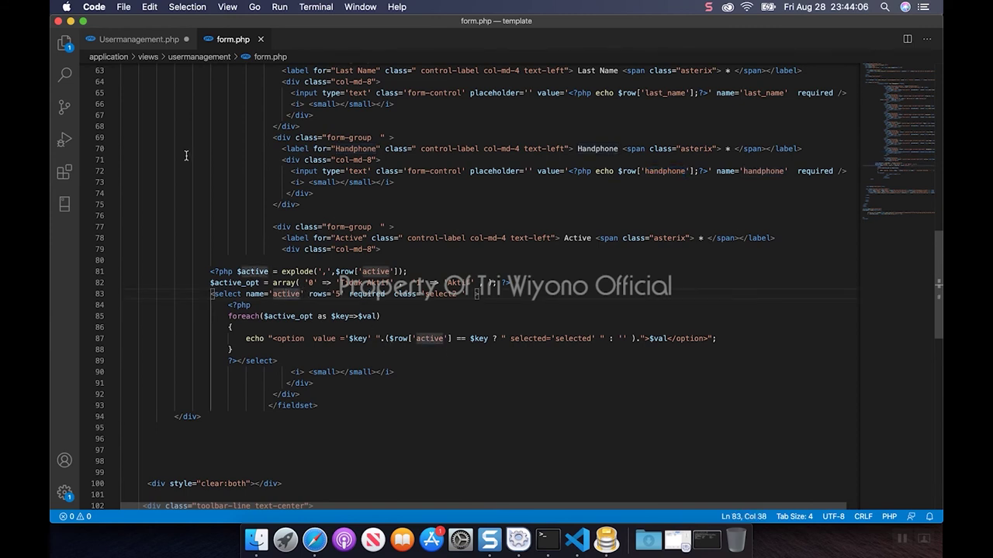
pyautogui.click(139, 39)
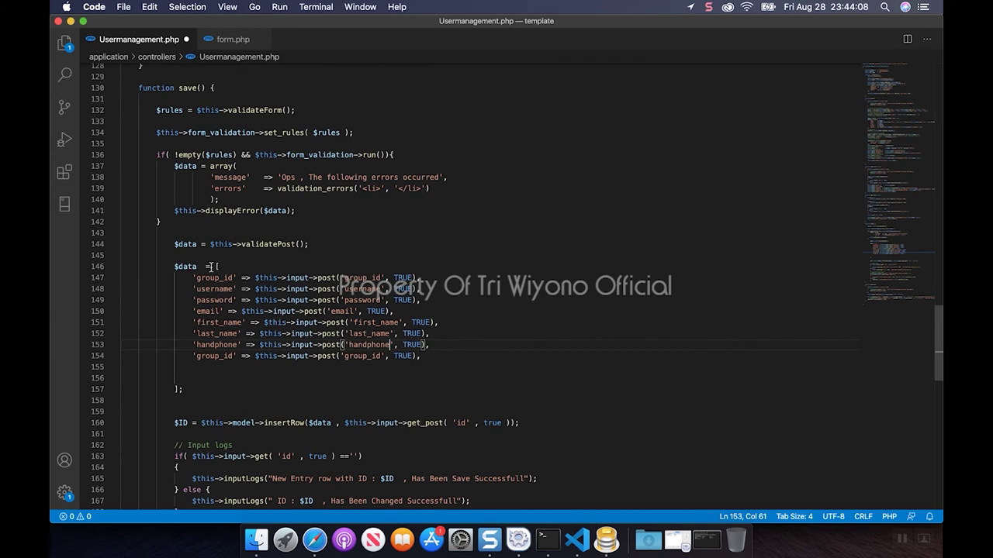
pyautogui.doubleClick(220, 357)
pyautogui.hotkey('ctrl', 'v')
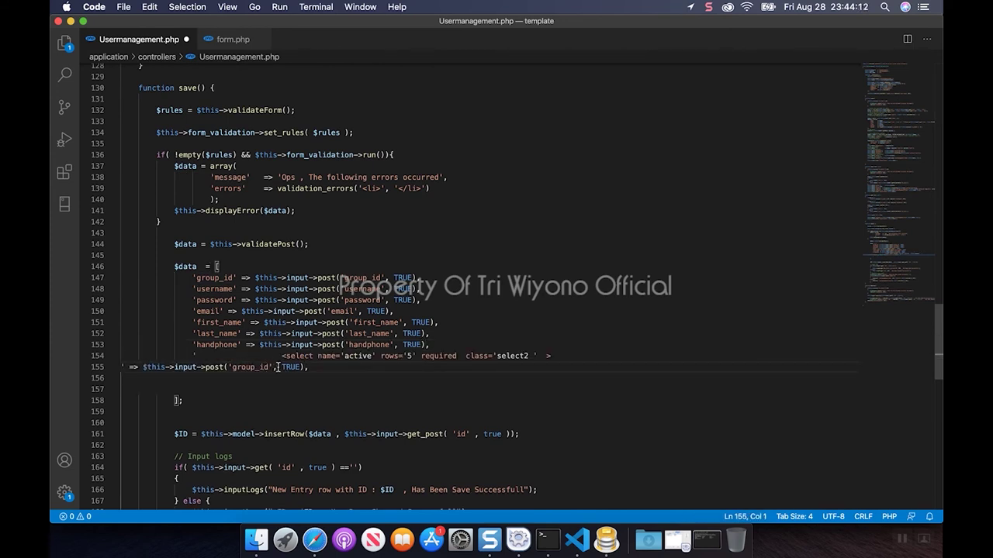
pyautogui.press('super+z')
pyautogui.doubleClick(221, 356)
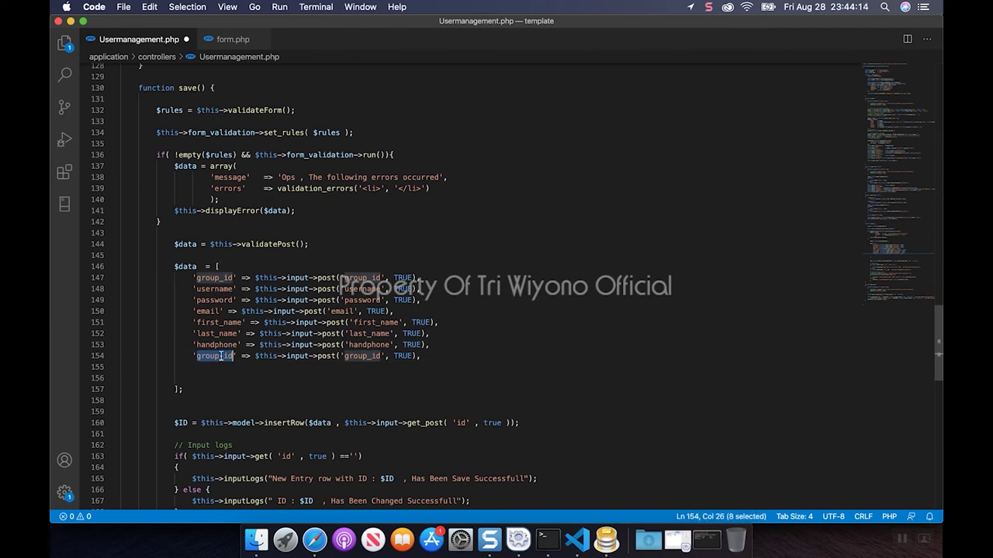
pyautogui.press('super+v')
pyautogui.press('Delete')
pyautogui.press('Delete')
pyautogui.press('Delete')
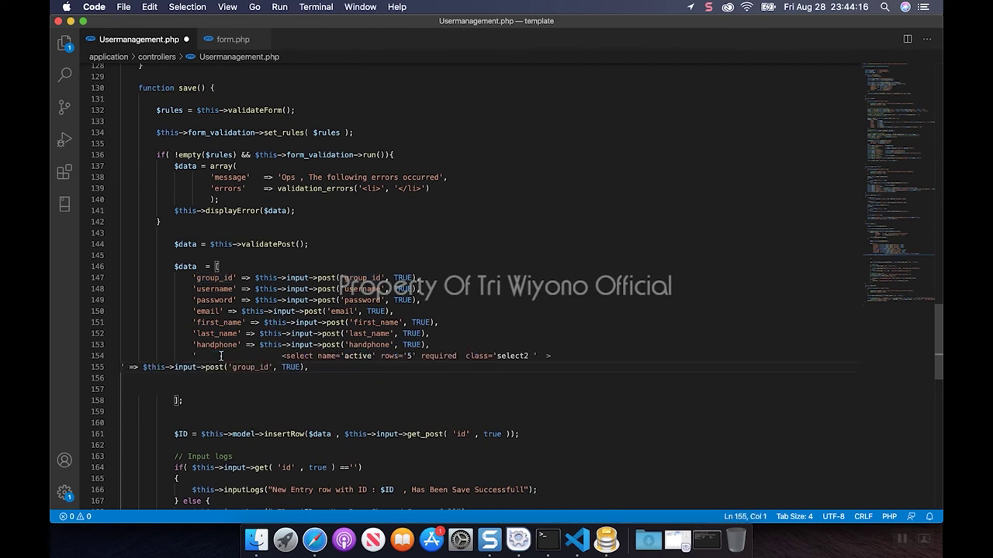
pyautogui.press('super+z')
pyautogui.press('super+z')
pyautogui.write("active' => $this->input->post('group_id', TRUE),")
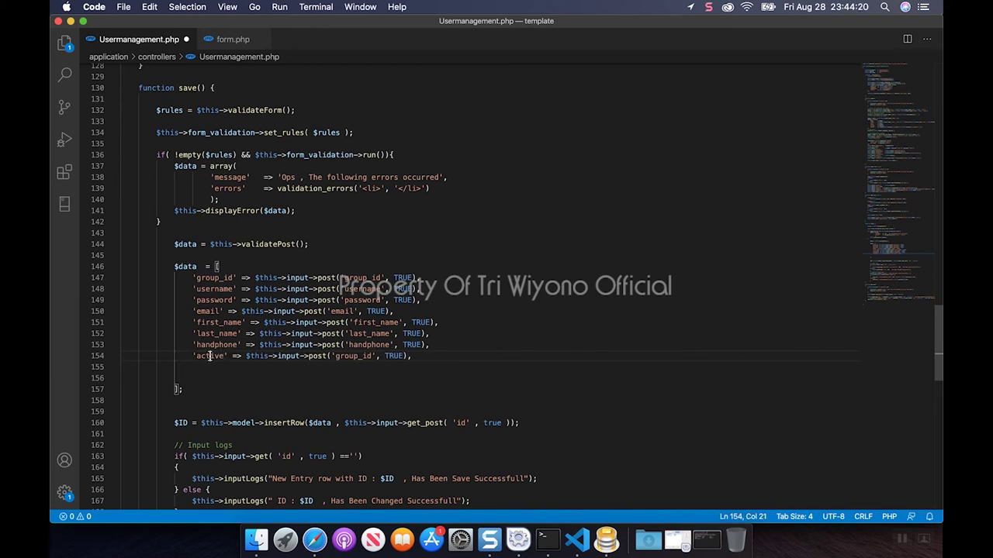
# Step: Replace group_id in line 154's post() call with active
pyautogui.doubleClick(209, 356)
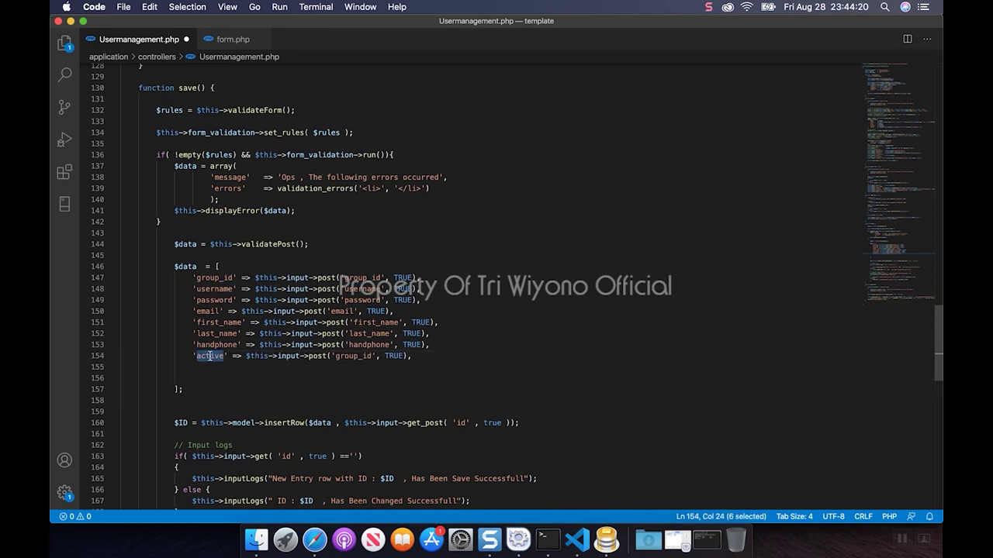
pyautogui.press('super+c')
pyautogui.doubleClick(342, 356)
pyautogui.press('super+v')
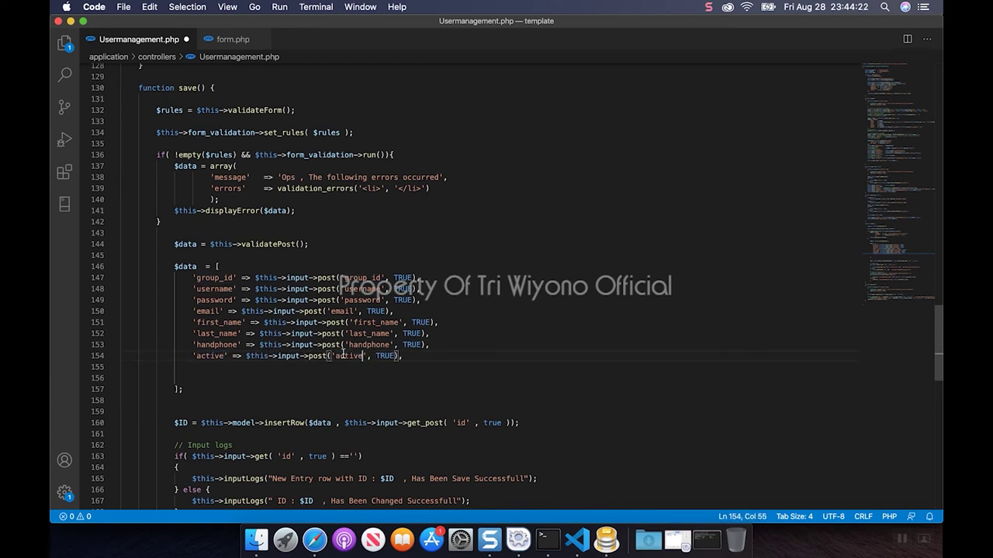
# Step: Remove blank lines above the array's closing bracket and add space below it
pyautogui.click(222, 377)
pyautogui.press('BackSpace')
pyautogui.press('BackSpace')
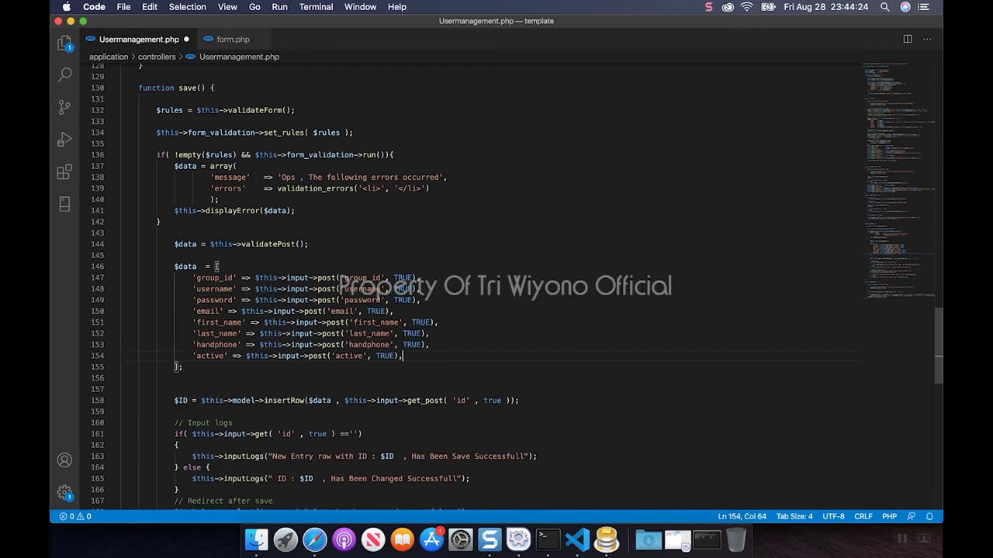
pyautogui.click(175, 378)
pyautogui.press('Return')
pyautogui.press('Return')
# Step: Save Usermanagement.php via Retry as Sudo, entering the administrator password twice
pyautogui.press('super+s')
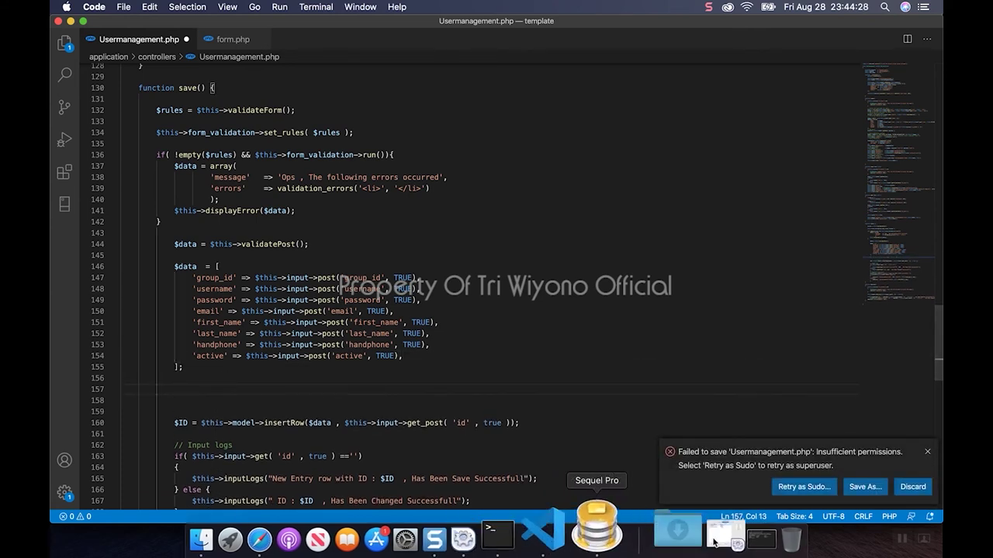
pyautogui.click(805, 486)
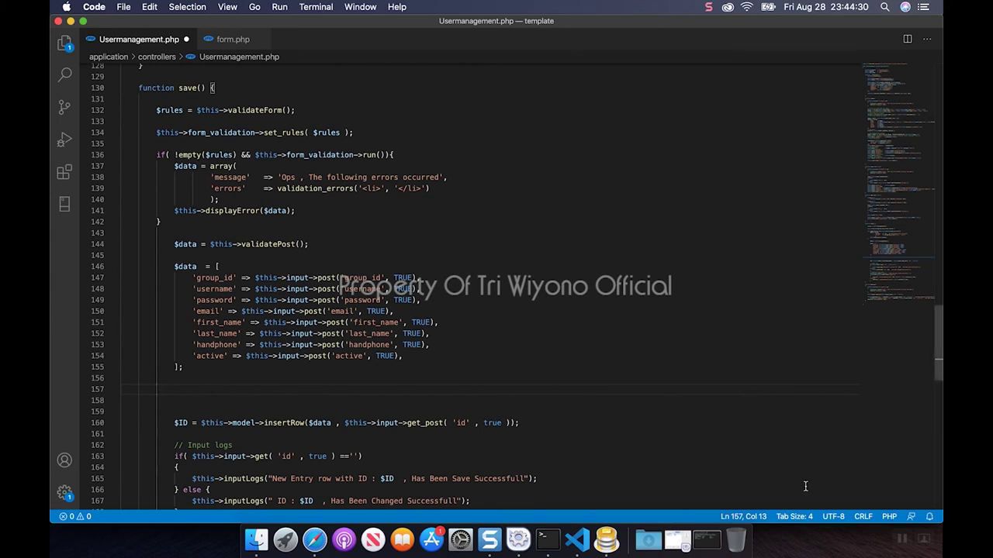
pyautogui.write('***')
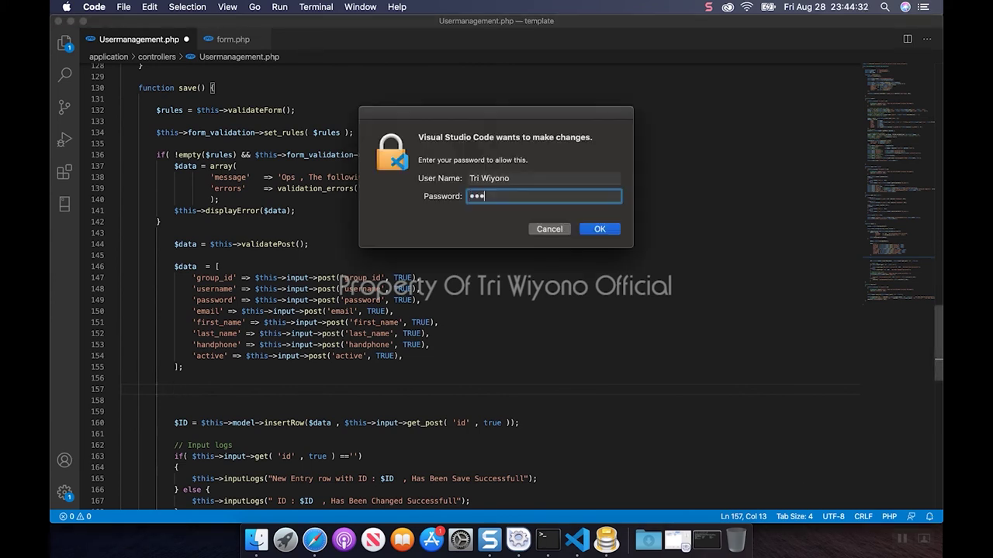
pyautogui.write('**')
pyautogui.press('Return')
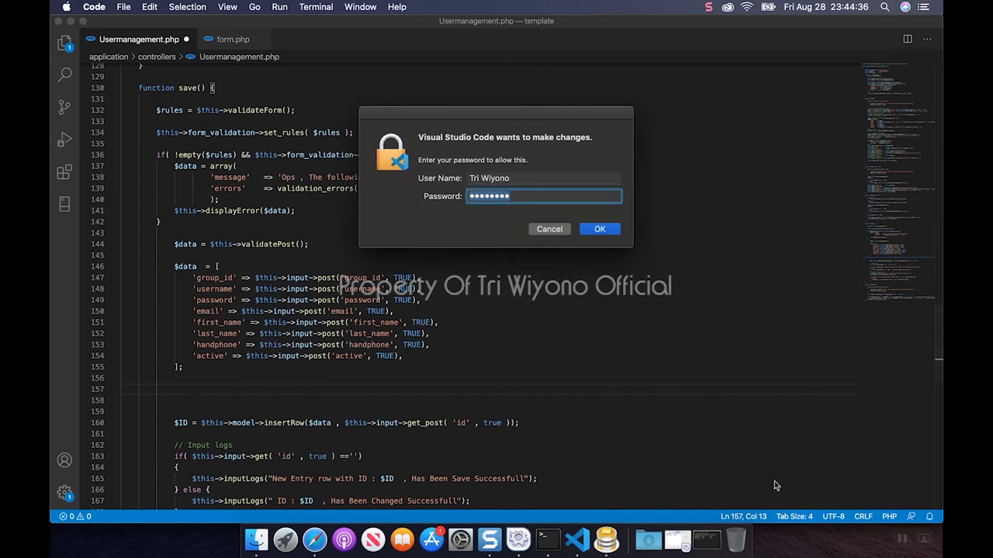
pyautogui.write('**********')
pyautogui.press('Return')
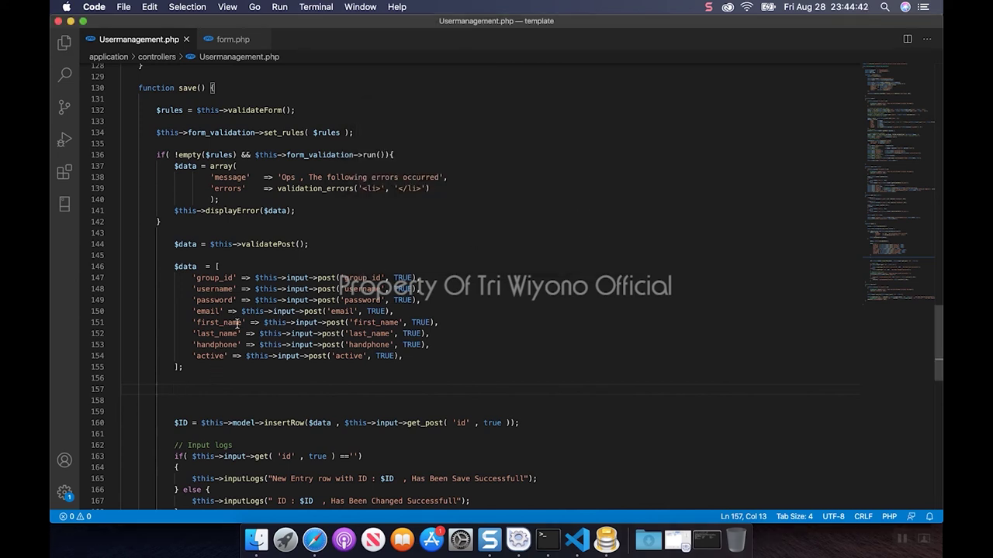
pyautogui.click(253, 299)
pyautogui.write('md5(')
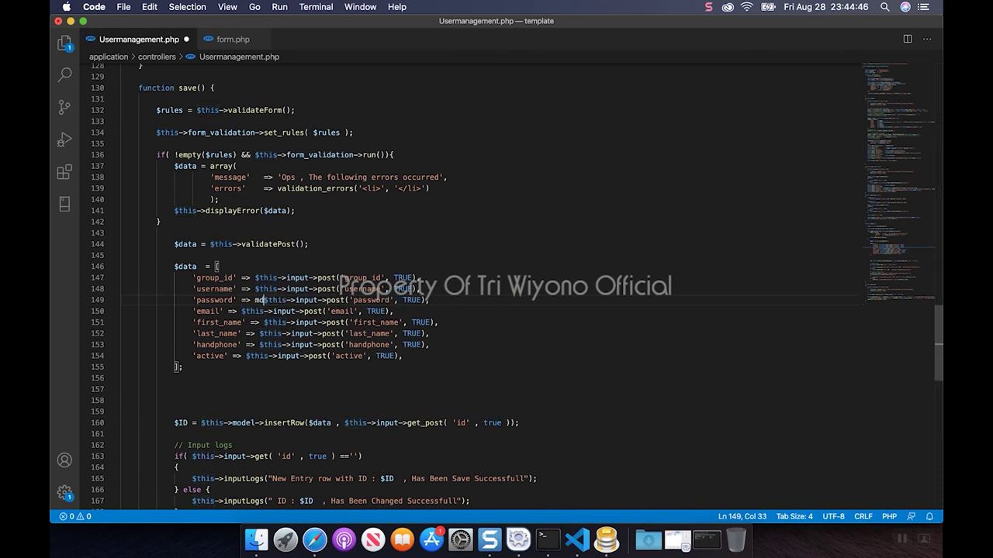
pyautogui.press('Right')
pyautogui.press('Right')
pyautogui.press('Right')
pyautogui.press('Right')
pyautogui.press('Right')
pyautogui.press('Right')
pyautogui.press('Right')
pyautogui.press('Right')
pyautogui.press('Right')
pyautogui.press('Right')
pyautogui.press('Right')
pyautogui.press('Right')
pyautogui.press('Right')
pyautogui.press('Right')
pyautogui.press('Right')
pyautogui.press('Right')
pyautogui.press('Right')
pyautogui.press('Right')
pyautogui.write(')')
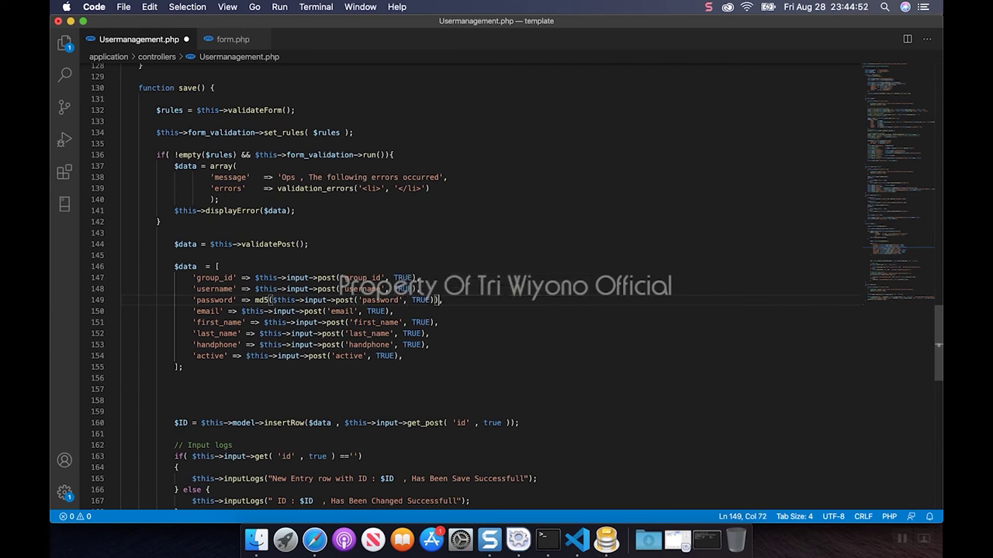
pyautogui.press('Right')
pyautogui.press('Down')
pyautogui.press('Up')
pyautogui.press('super+s')
pyautogui.press('Down')
pyautogui.press('Down')
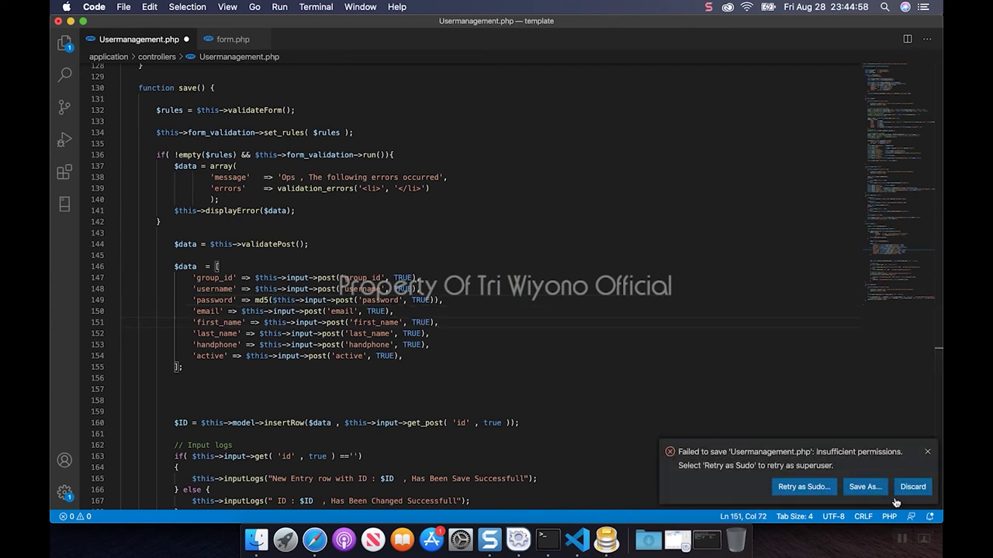
pyautogui.click(912, 487)
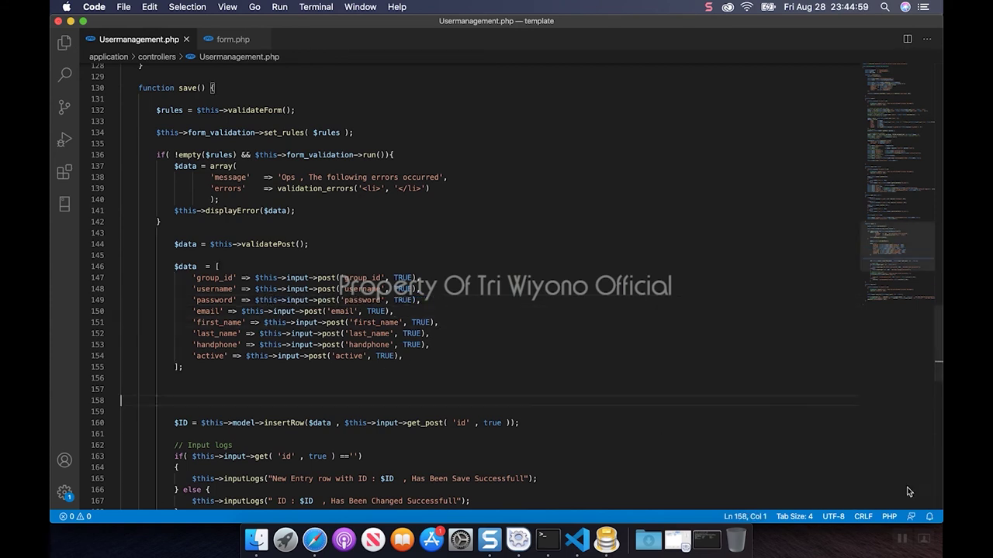
# Step: Add 'print_r($data);' and 'exit();' on new lines directly below the $data array
pyautogui.press('Return')
pyautogui.press('Return')
pyautogui.click(209, 389)
pyautogui.write('print_r($data')
pyautogui.press('BackSpace')
pyautogui.press('BackSpace')
pyautogui.press('BackSpace')
pyautogui.press('BackSpace')
pyautogui.press('BackSpace')
pyautogui.write('$data)')
pyautogui.press('Return')
pyautogui.write('exi')
pyautogui.press('Return')
pyautogui.write(');')
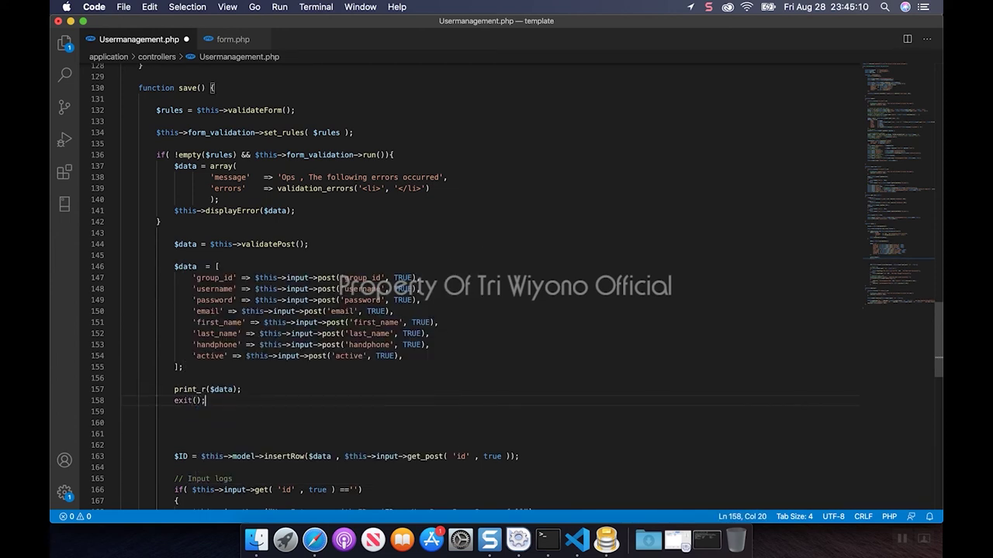
pyautogui.click(708, 7)
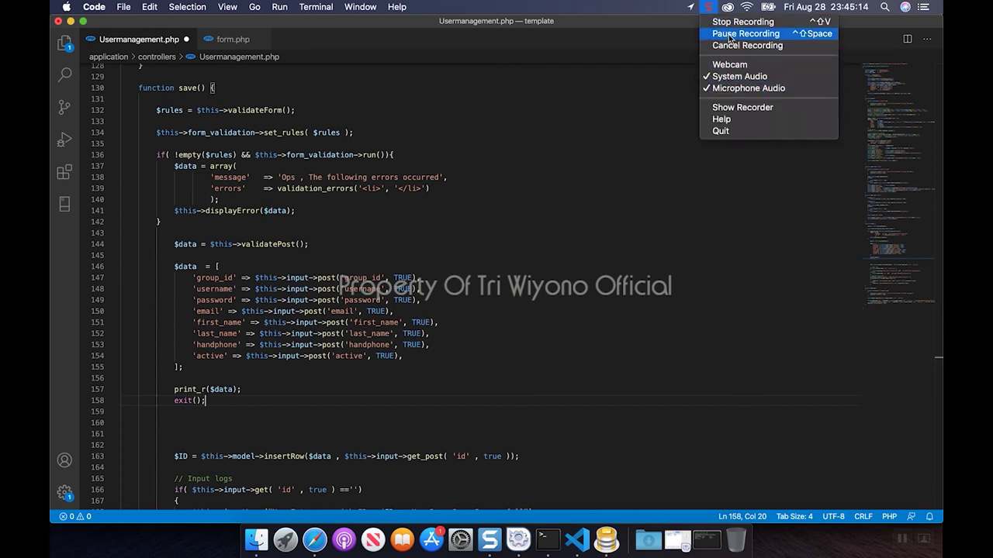
pyautogui.click(729, 34)
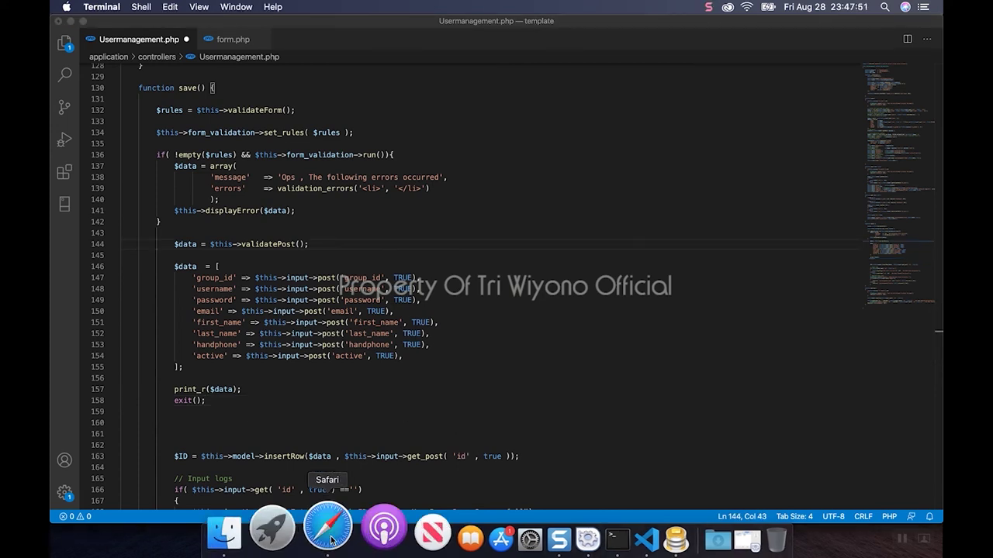
pyautogui.click(330, 540)
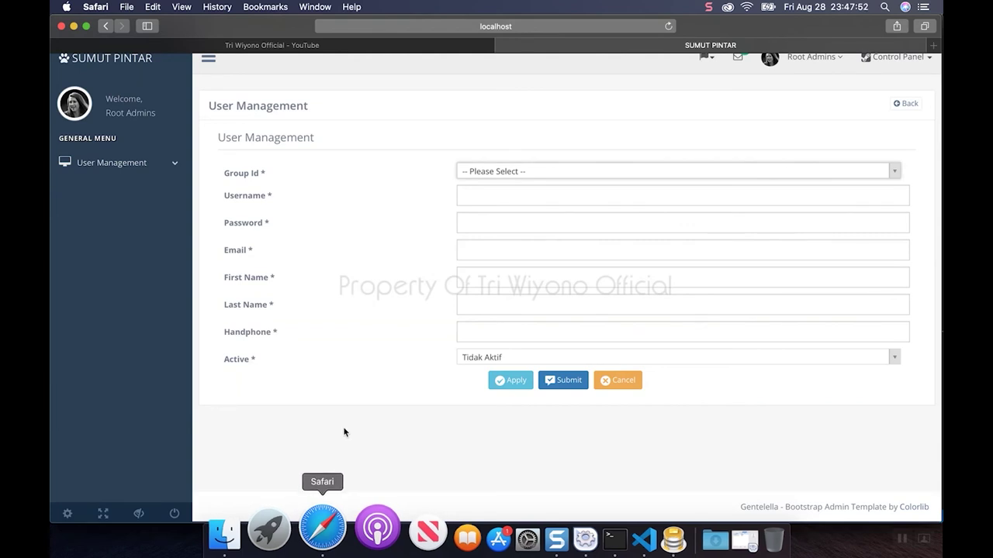
# Step: Set Group Id to 3 Users, then fill in the username, password and first name
pyautogui.click(527, 178)
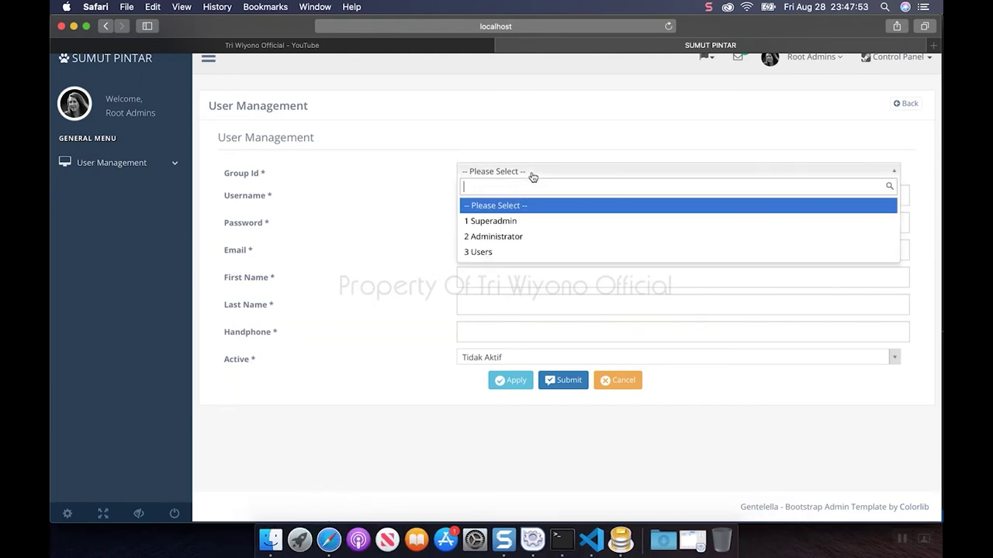
pyautogui.click(502, 252)
pyautogui.click(503, 202)
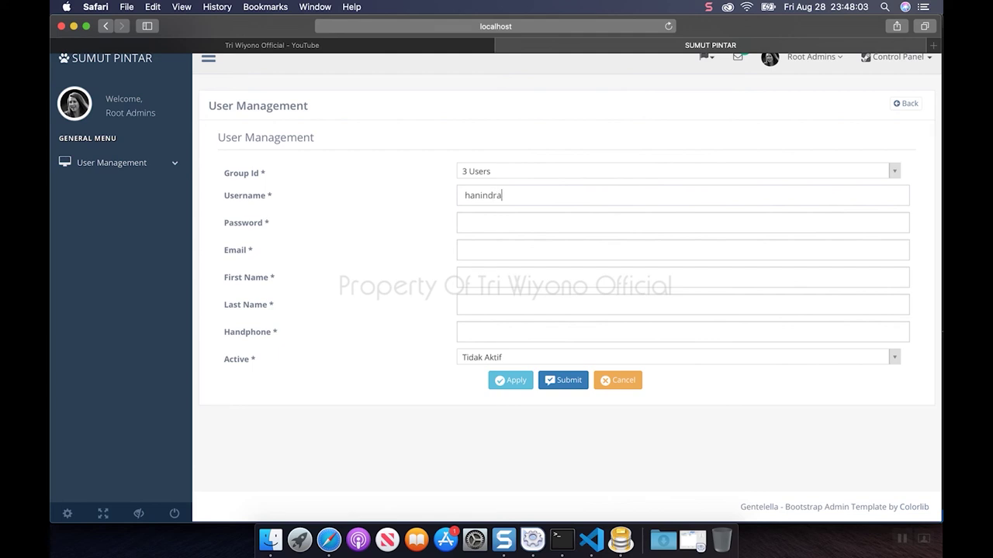
pyautogui.click(543, 223)
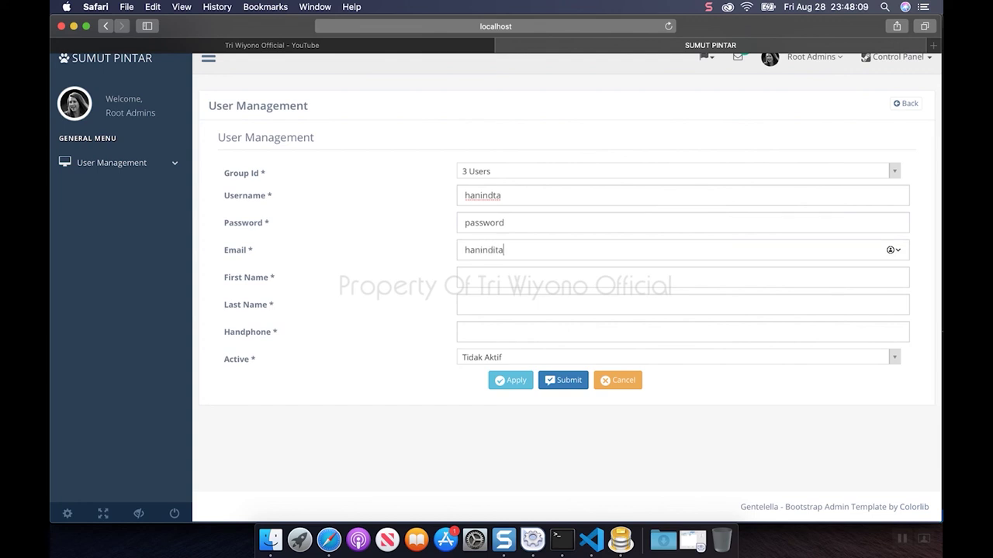
pyautogui.write('est')
pyautogui.write('com')
pyautogui.press('Tab')
pyautogui.write('Hani')
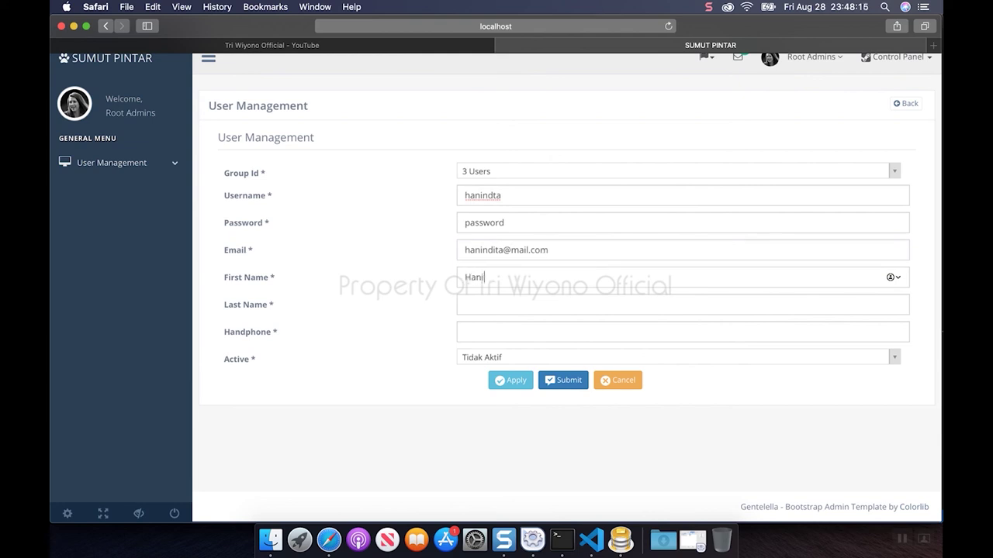
# Step: Fill in the last name, accept the suggested handphone number, set Active to Aktif, and submit
pyautogui.click(465, 305)
pyautogui.click(465, 332)
pyautogui.write('0813')
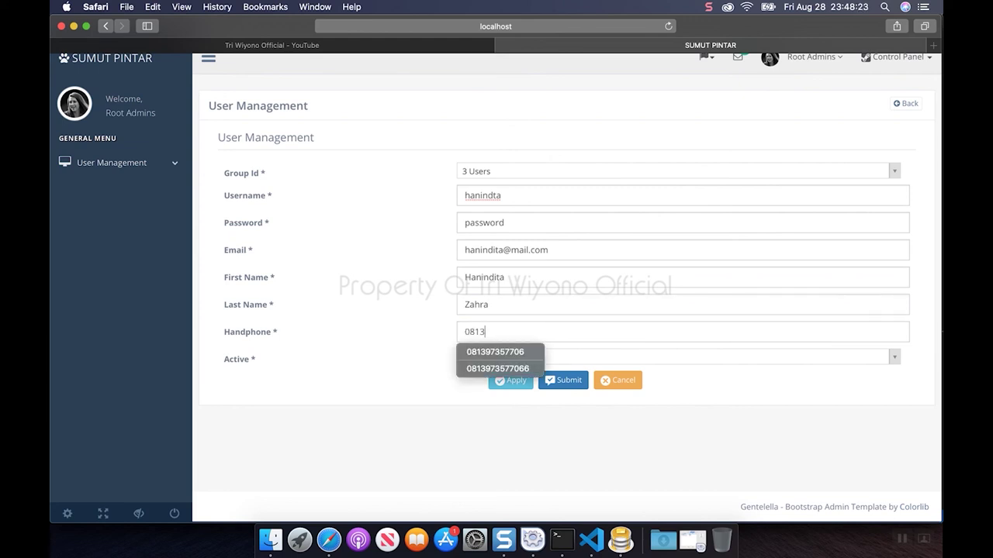
pyautogui.press('Down')
pyautogui.press('Return')
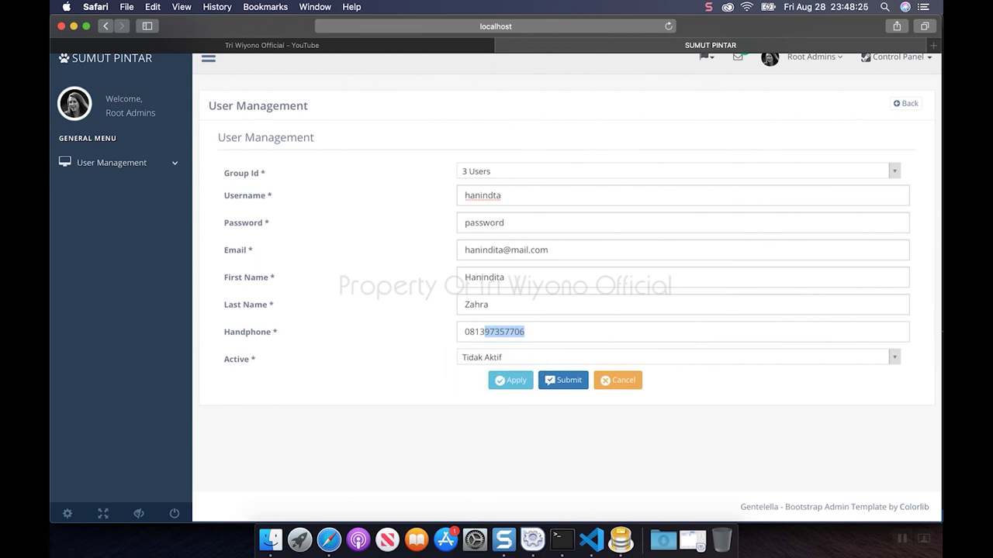
pyautogui.click(503, 359)
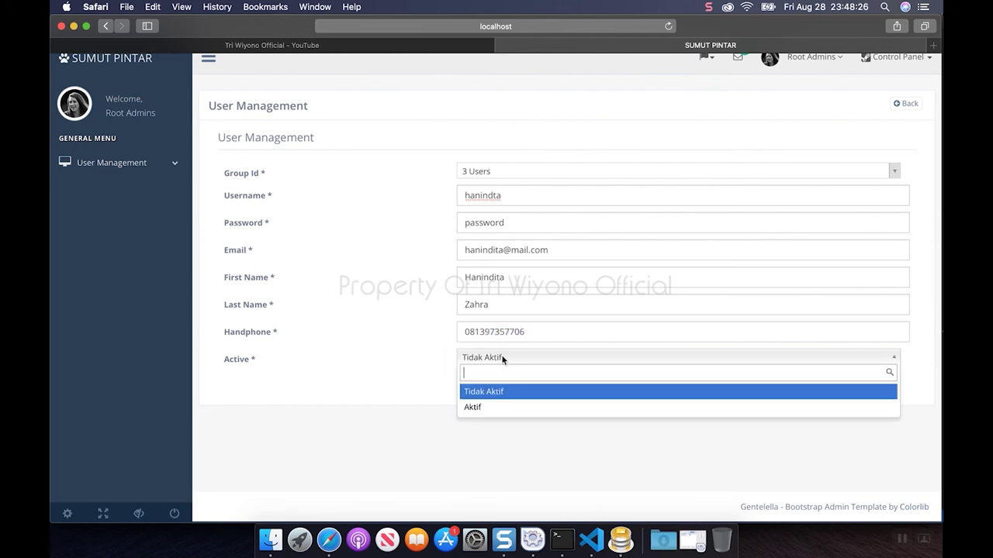
pyautogui.click(484, 408)
pyautogui.click(564, 388)
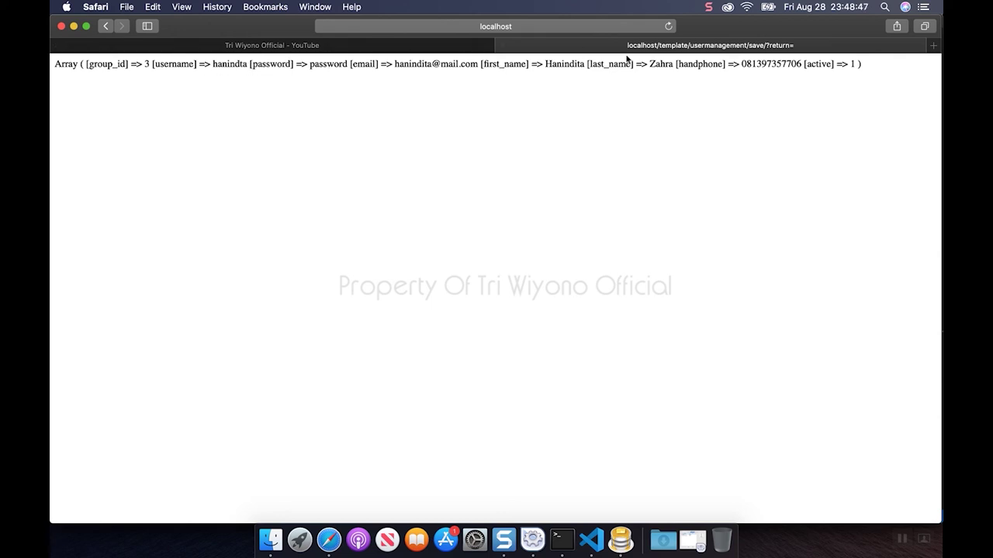
# Step: After reading the dumped $data array, return to save() in Usermanagement.php
pyautogui.click(709, 7)
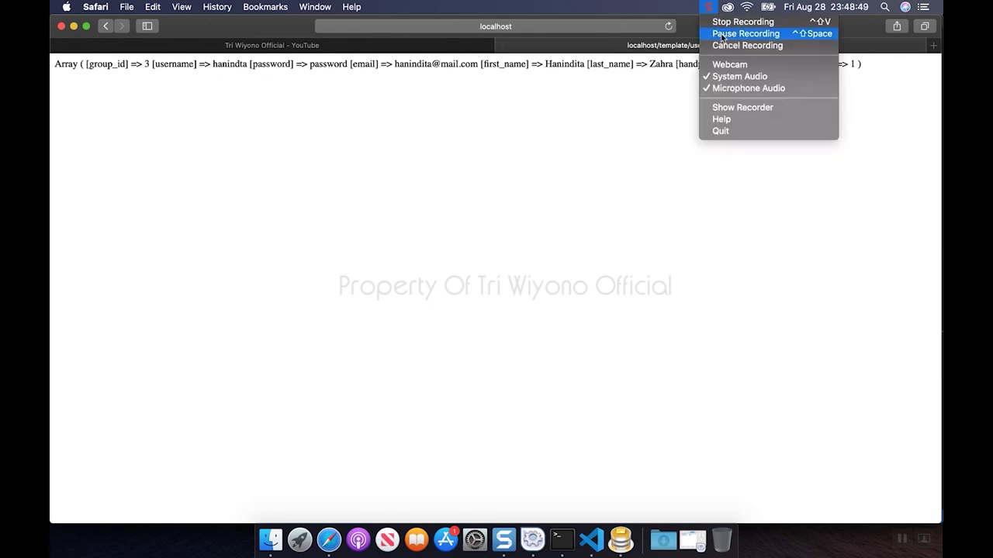
pyautogui.click(729, 34)
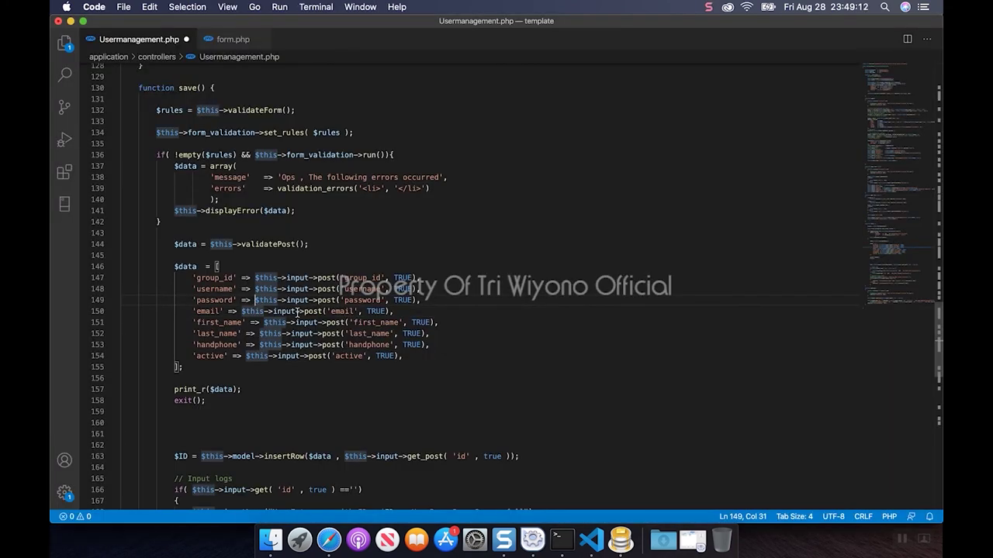
# Step: Wrap $this->input->post('password', TRUE) in md5() in the $data array
pyautogui.write('md5')
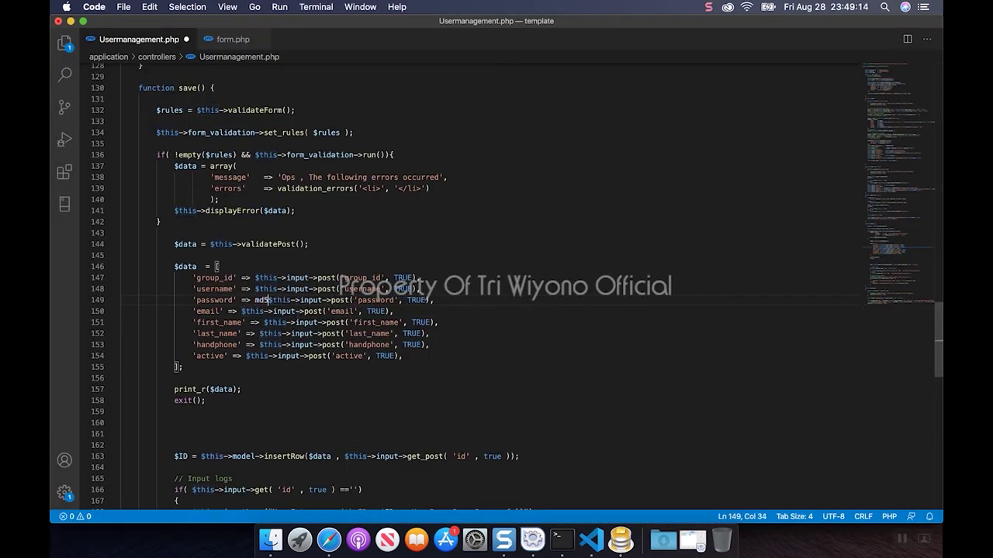
pyautogui.write('(')
pyautogui.press('Right')
pyautogui.press('Right')
pyautogui.press('Right')
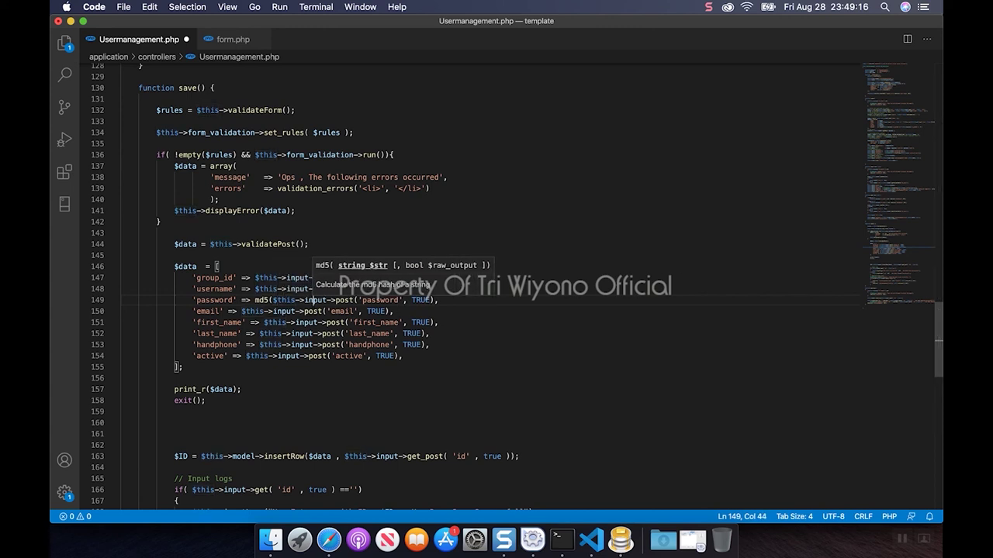
pyautogui.press('Right')
pyautogui.press('Right')
pyautogui.press('Right')
pyautogui.press('Right')
pyautogui.press('Right')
pyautogui.press('Right')
pyautogui.press('Right')
pyautogui.press('Right')
pyautogui.press('Right')
pyautogui.press('Right')
pyautogui.press('Right')
pyautogui.press('Right')
pyautogui.write(')')
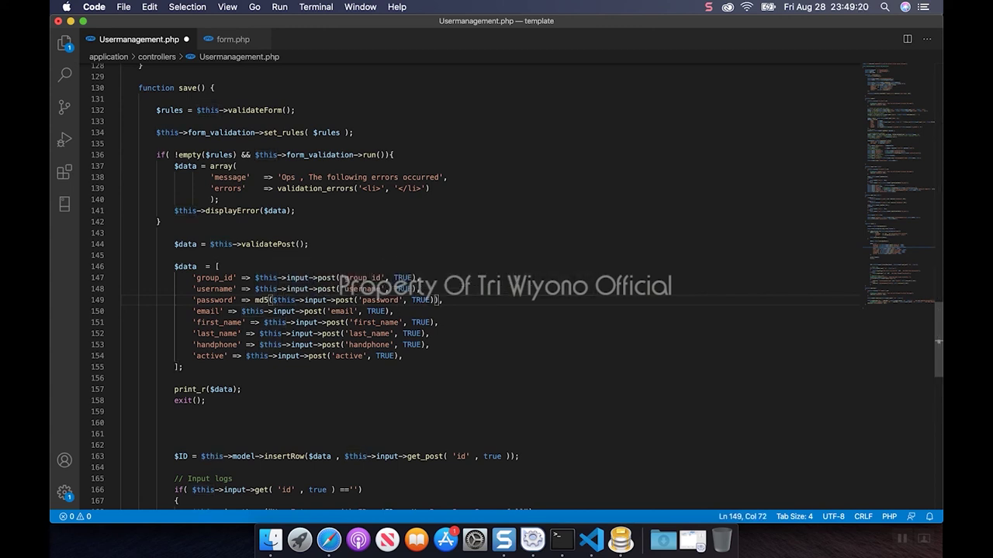
# Step: Save Usermanagement.php with Retry as Sudo, entering the administrator password
pyautogui.press('cmd+s')
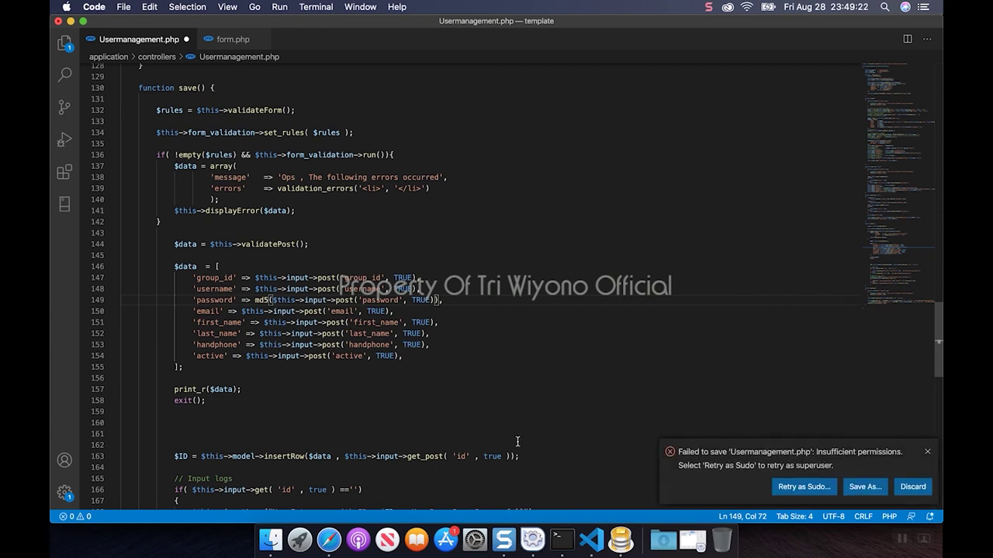
pyautogui.click(788, 487)
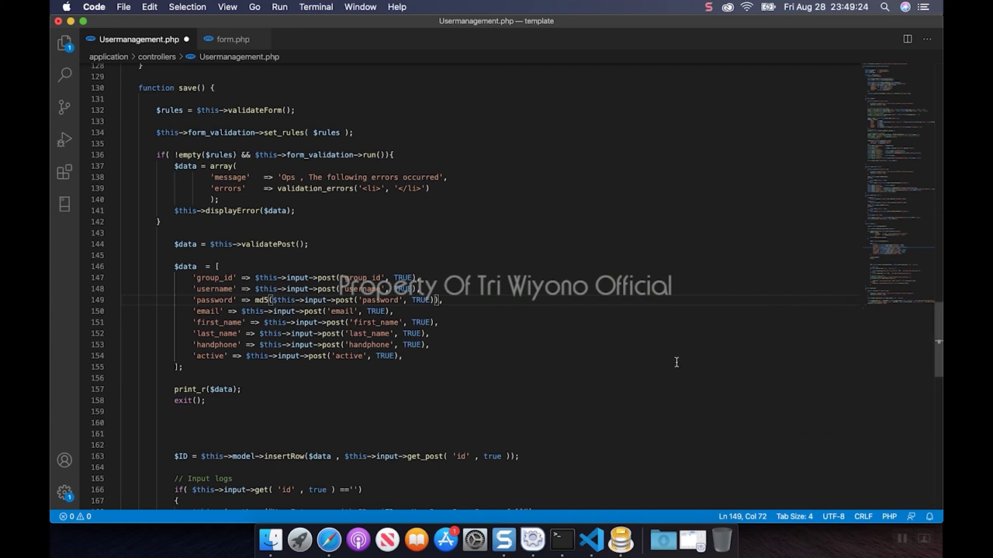
pyautogui.write('••••••••••••')
pyautogui.press('Return')
# Step: Resubmit the user form, select the dumped md5 password hash, then go back to the editor
pyautogui.click(330, 537)
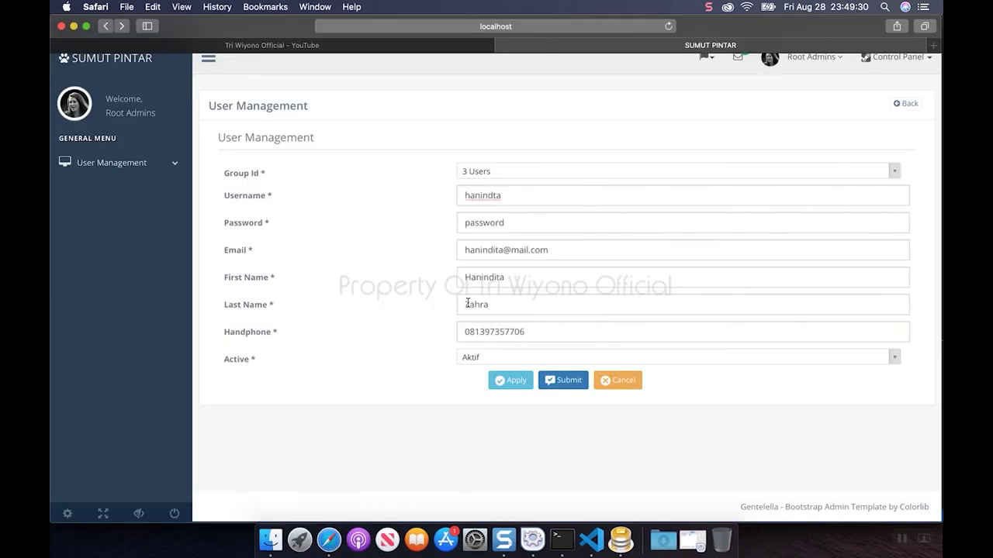
pyautogui.click(560, 382)
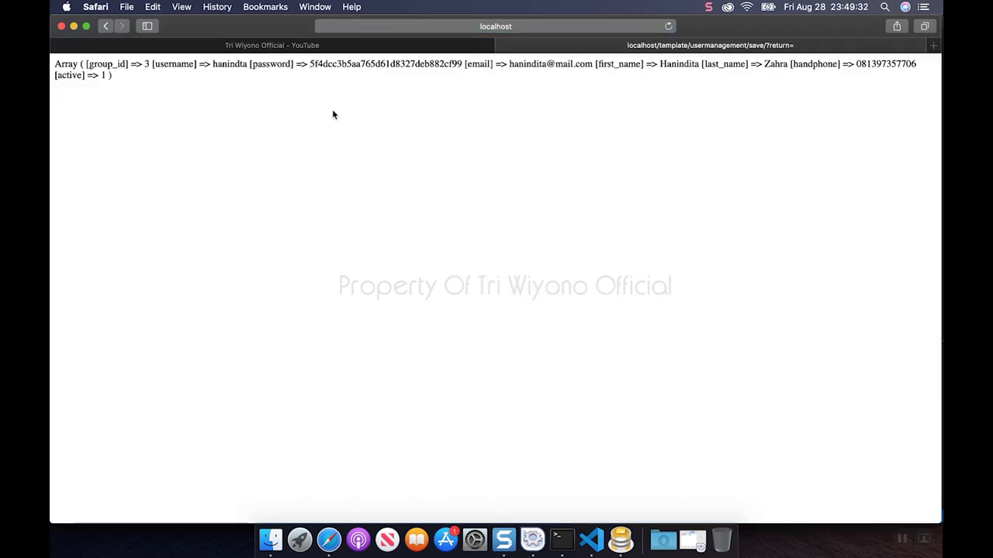
pyautogui.doubleClick(350, 65)
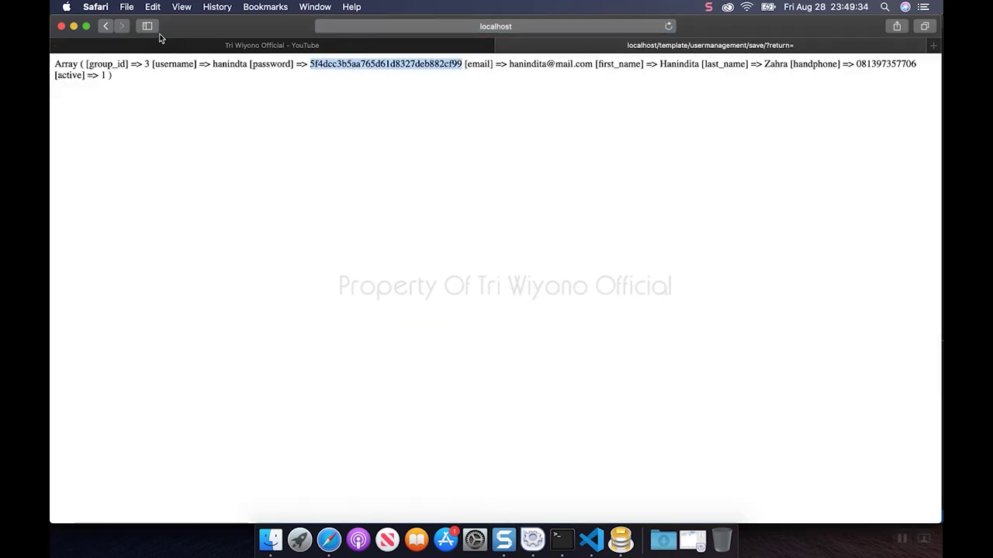
pyautogui.click(105, 26)
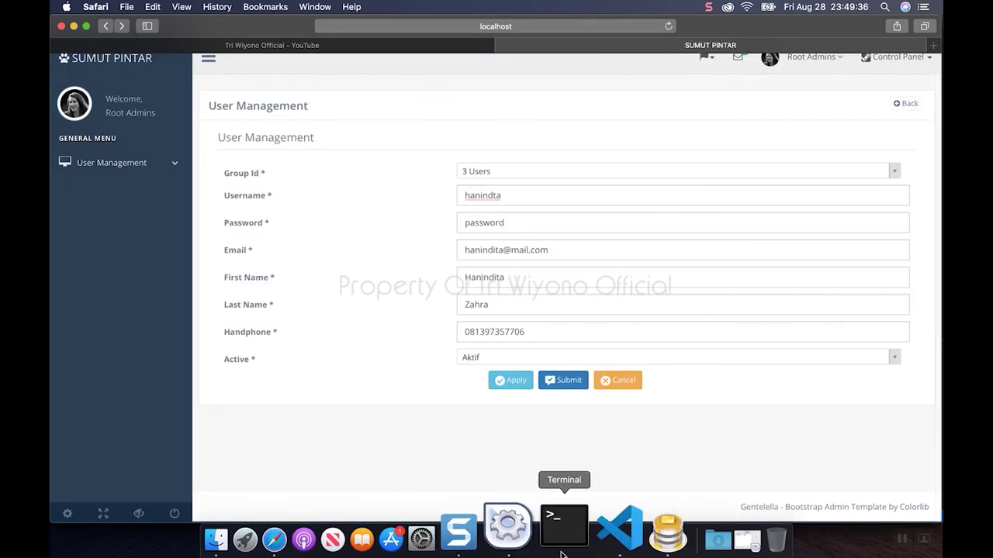
pyautogui.click(589, 539)
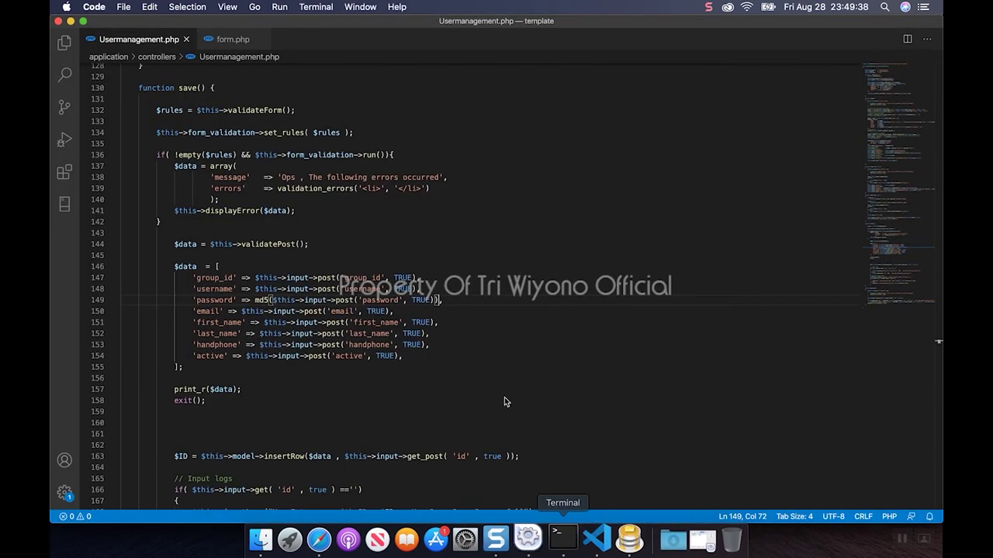
# Step: Delete the print_r($data); and exit(); lines and the blank lines left after them
pyautogui.moveTo(221, 401); pyautogui.dragTo(156, 392)
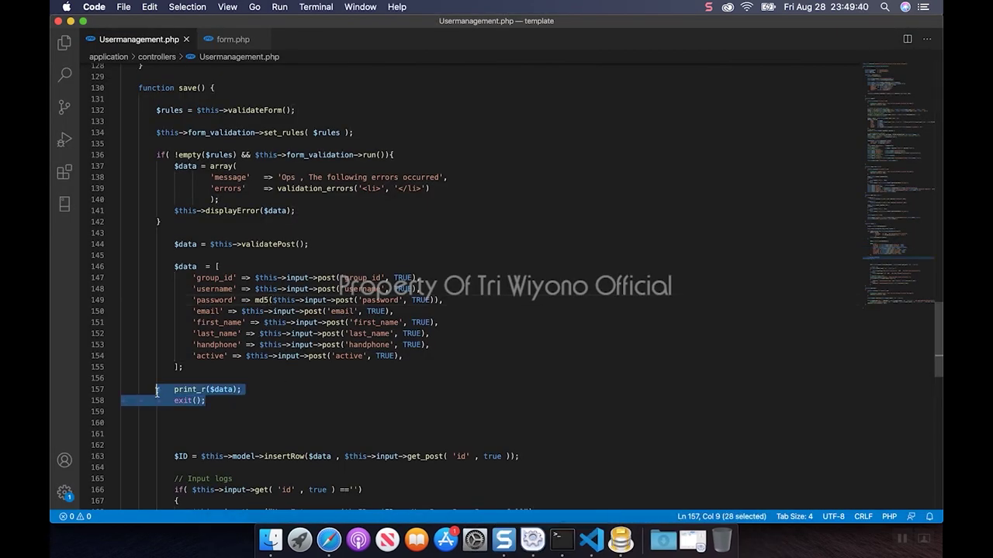
pyautogui.press('BackSpace')
pyautogui.click(122, 434)
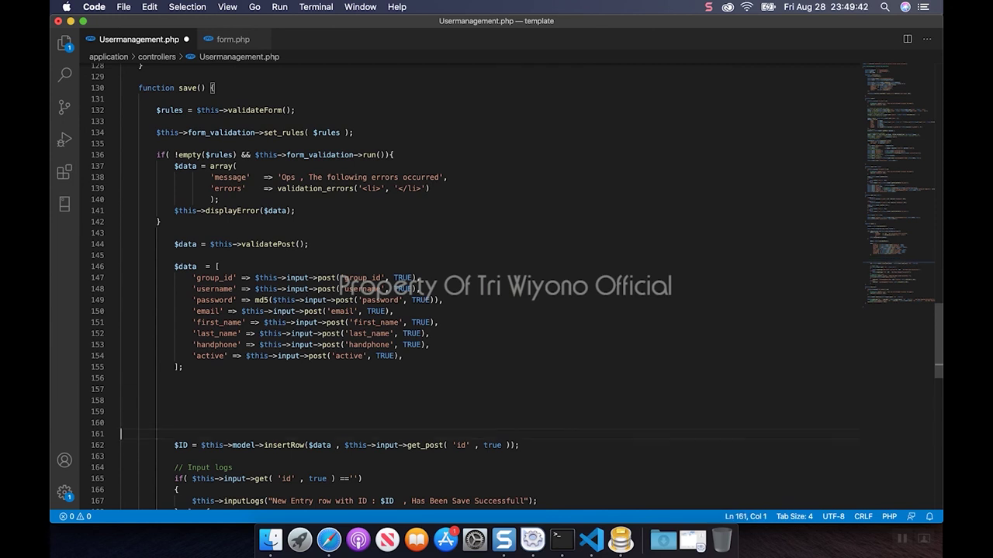
pyautogui.press('BackSpace')
pyautogui.press('BackSpace')
pyautogui.press('BackSpace')
pyautogui.press('BackSpace')
pyautogui.press('BackSpace')
# Step: Save Usermanagement.php with Retry as Sudo and the administrator password
pyautogui.press('End')
pyautogui.press('super+s')
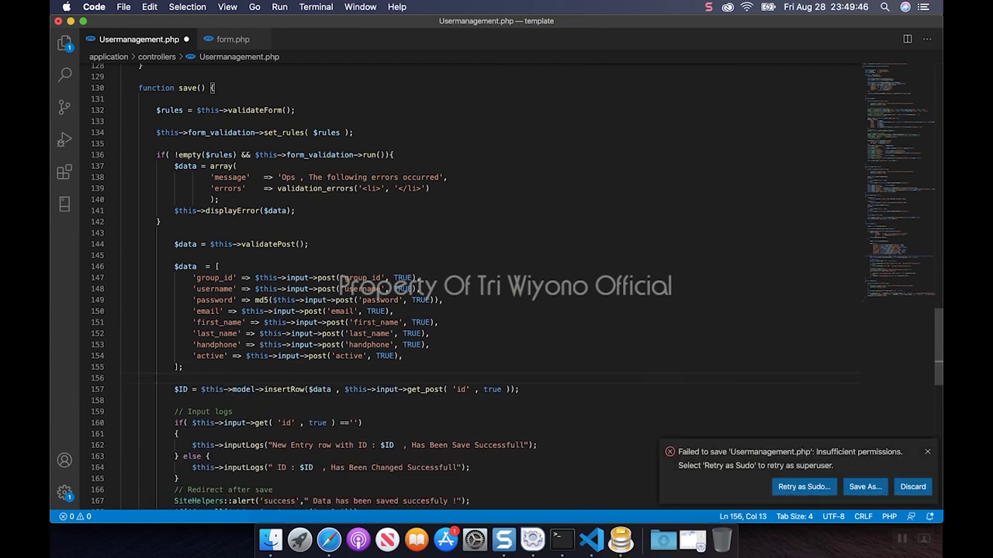
pyautogui.click(803, 486)
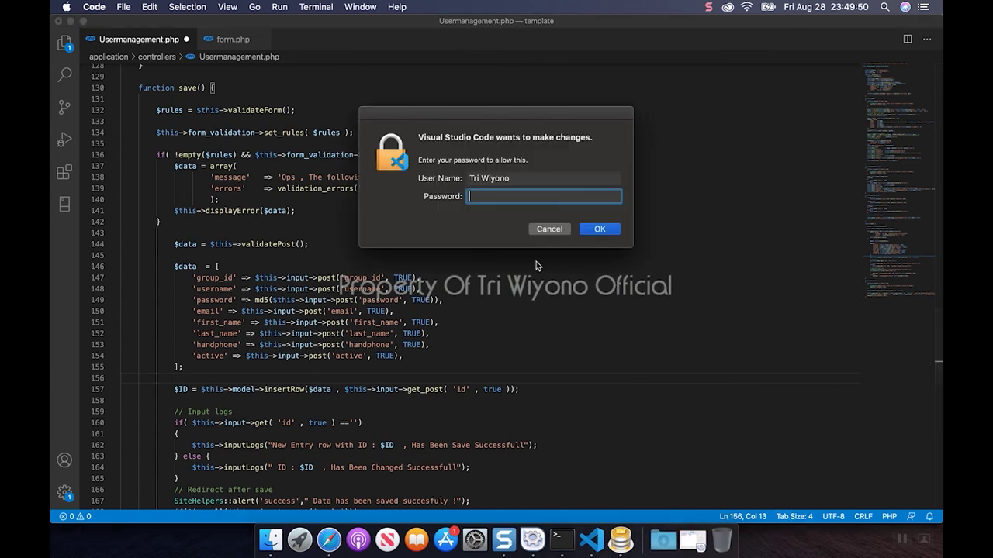
pyautogui.write('************')
pyautogui.press('Return')
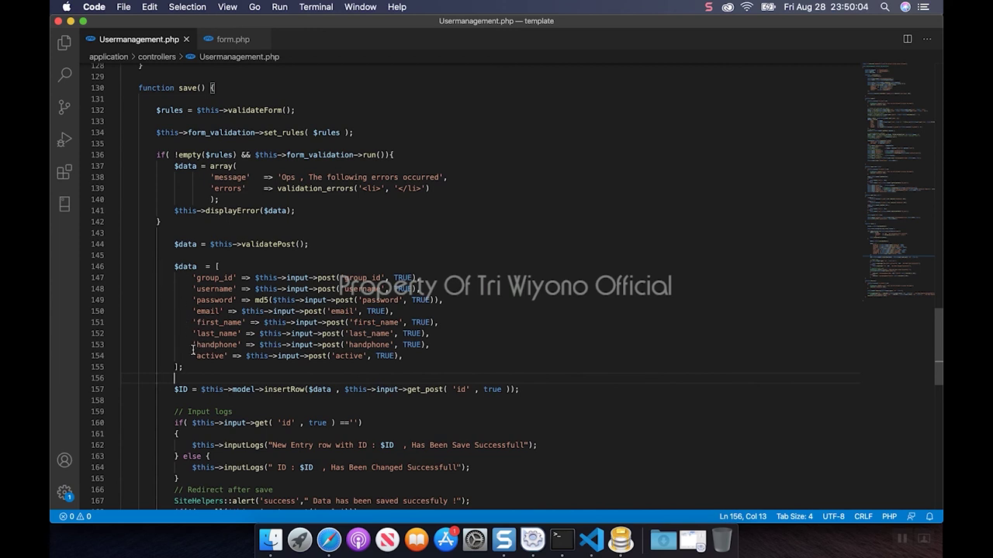
pyautogui.click(335, 542)
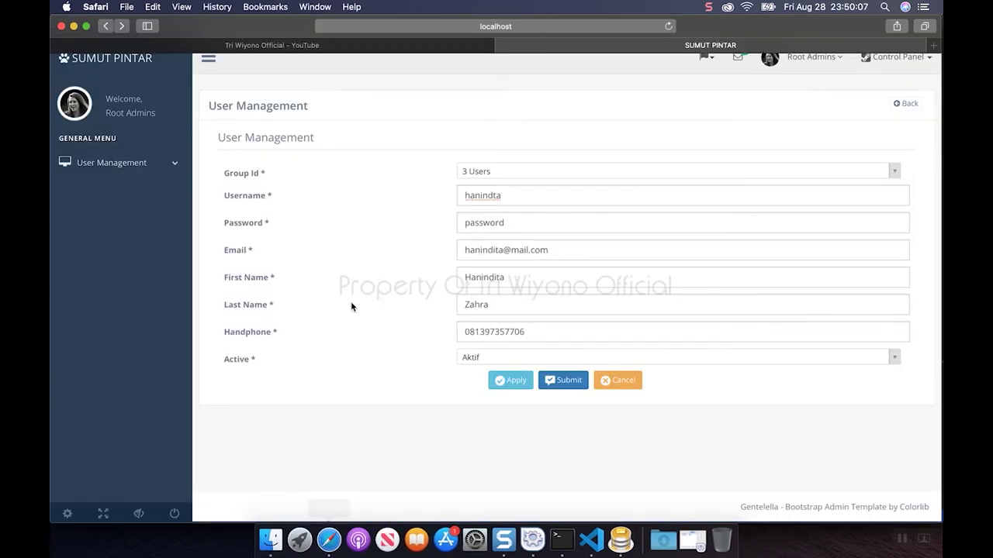
# Step: Submit the User Management form to save the new user, then switch to Sequel Pro
pyautogui.click(566, 382)
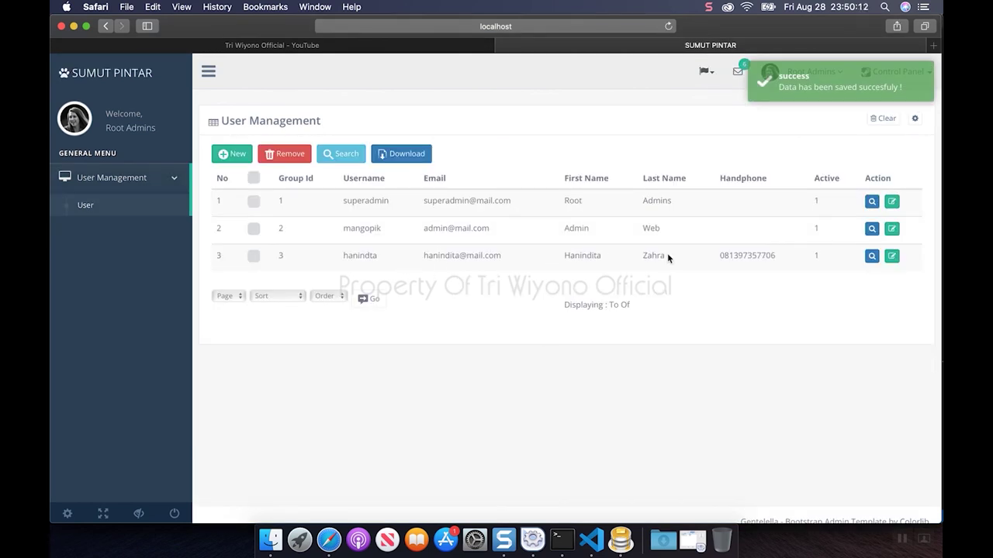
pyautogui.click(620, 539)
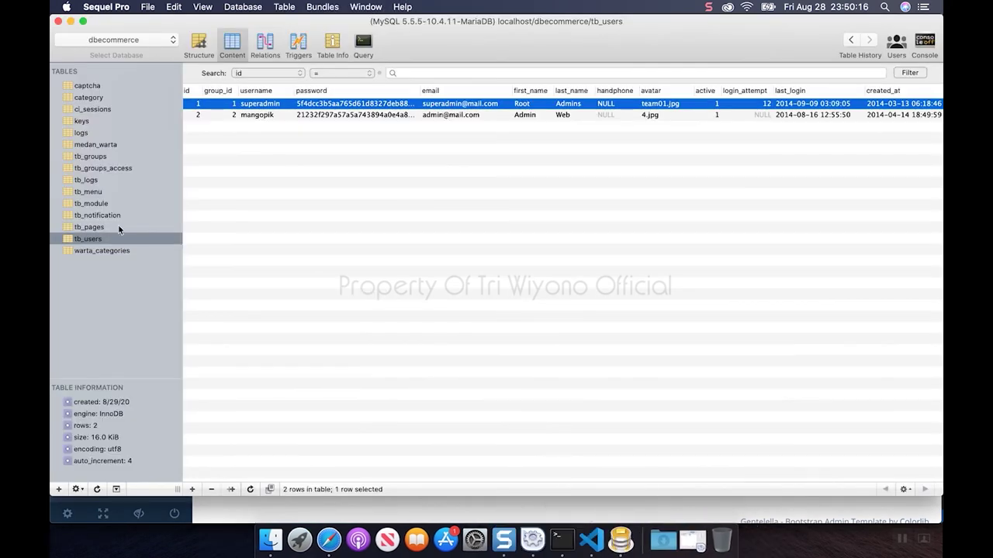
# Step: Reload tb_users, select the new id 4 row with its md5 hash, then return to Safari
pyautogui.click(434, 217)
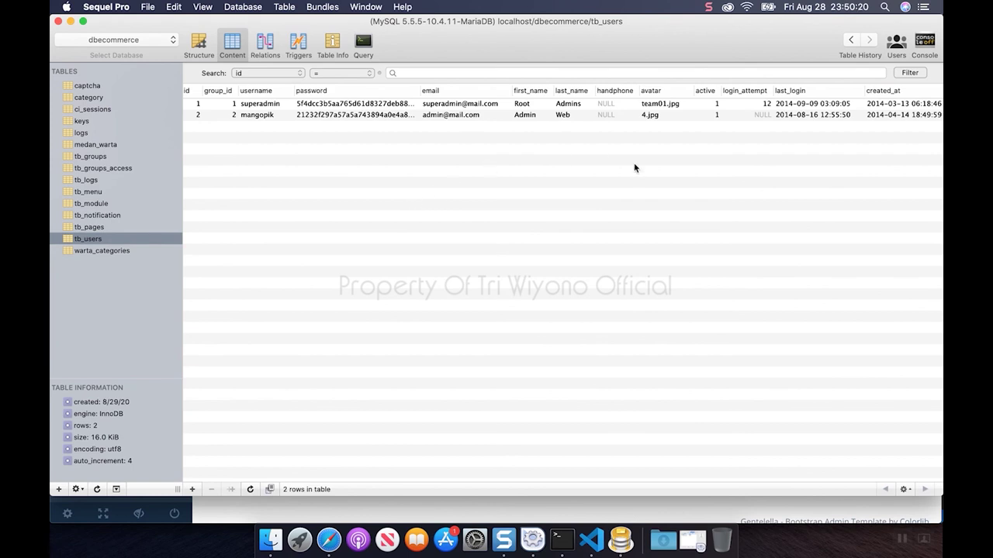
pyautogui.click(250, 489)
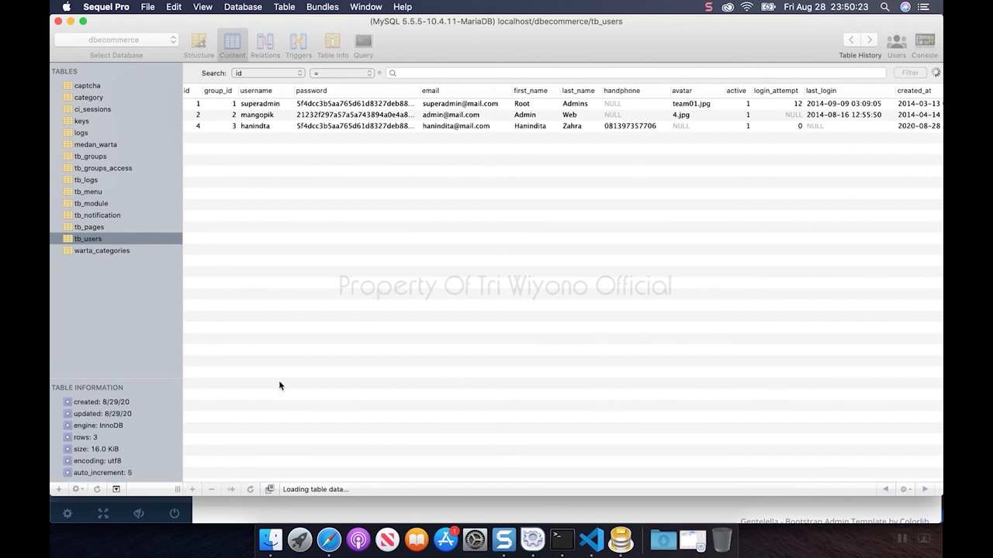
pyautogui.click(266, 126)
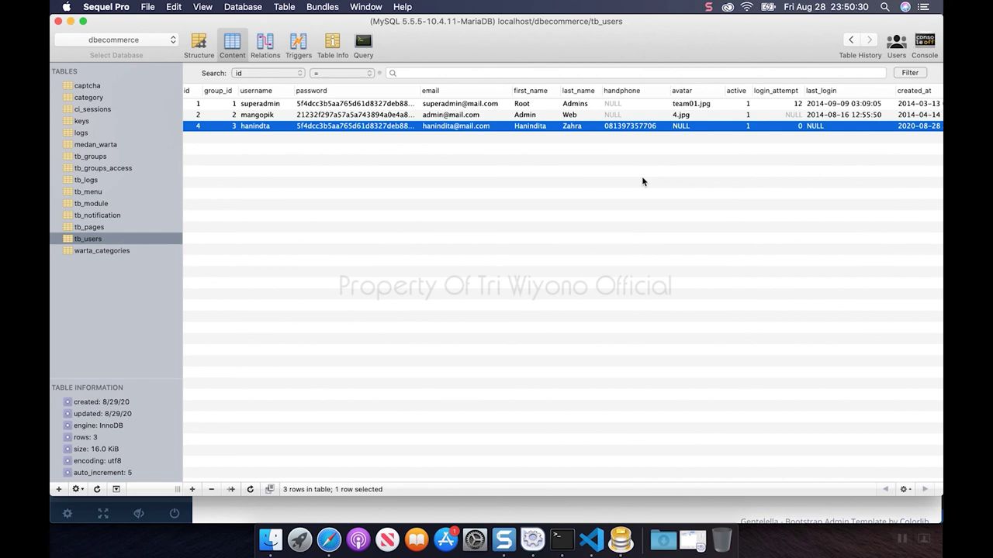
pyautogui.click(329, 543)
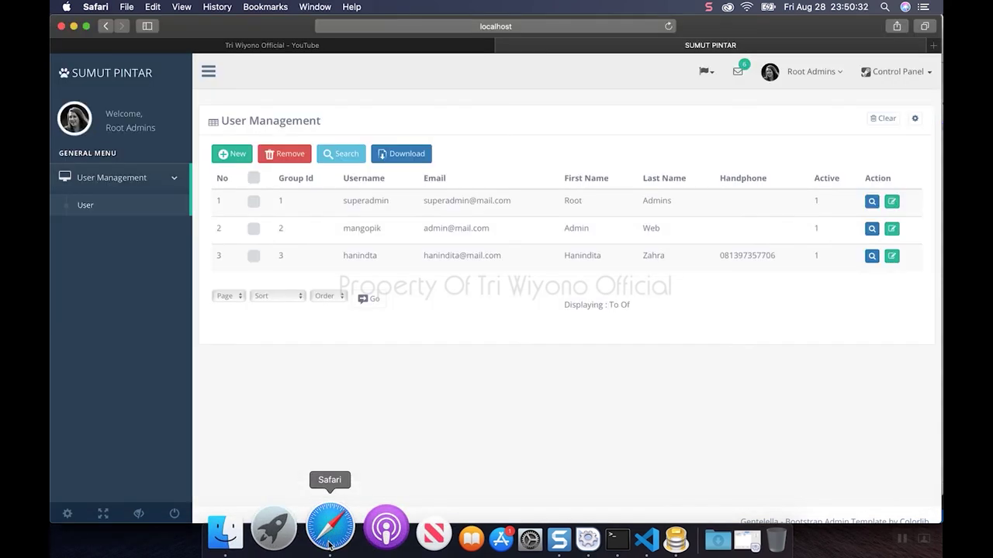